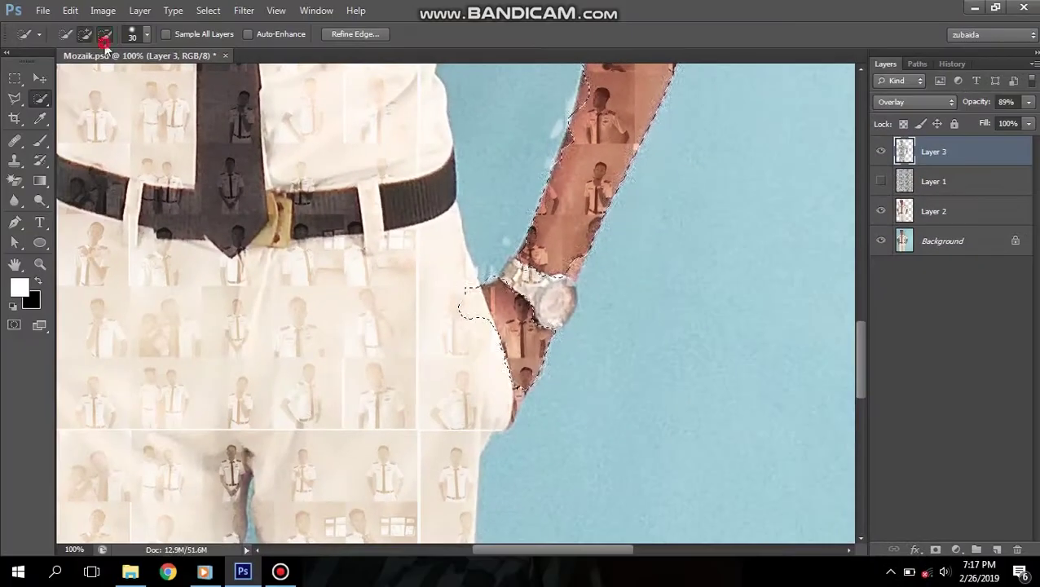
# Clean stray background off the arm selection and extend the face selection toward the collar.
pyautogui.moveTo(473, 324); pyautogui.dragTo(568, 280)
pyautogui.hotkey('ctrl', 'z')
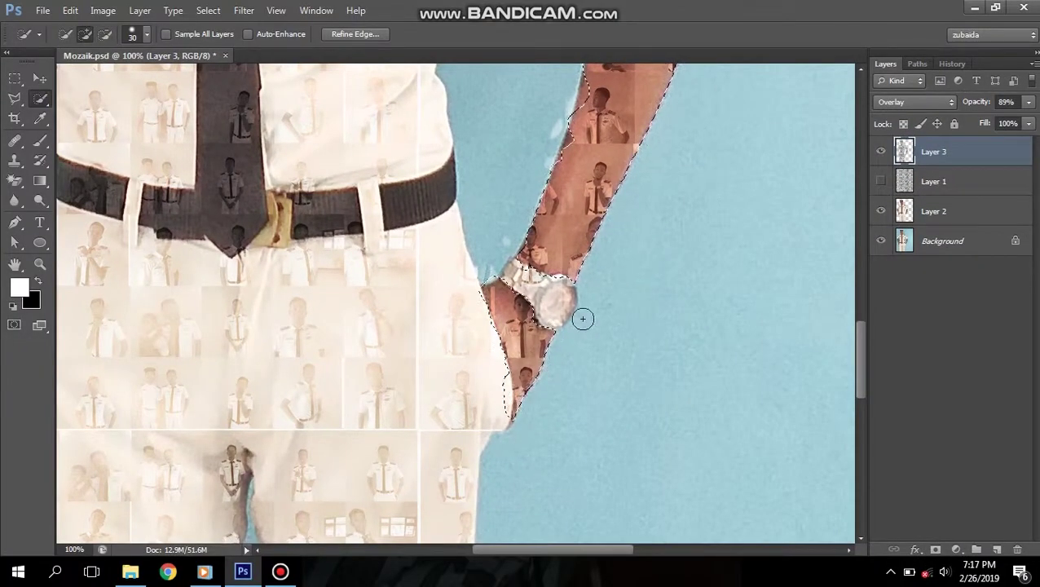
pyautogui.scroll(-1, 506, 406)
pyautogui.scroll(-2, 508, 399)
pyautogui.scroll(-1, 536, 378)
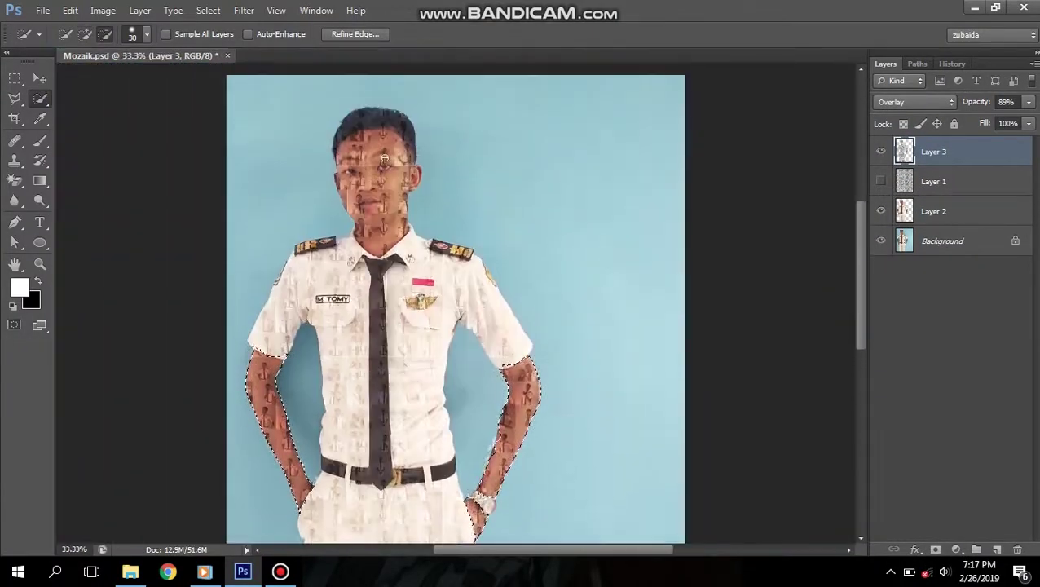
pyautogui.scroll(2, 423, 191)
pyautogui.click(305, 398)
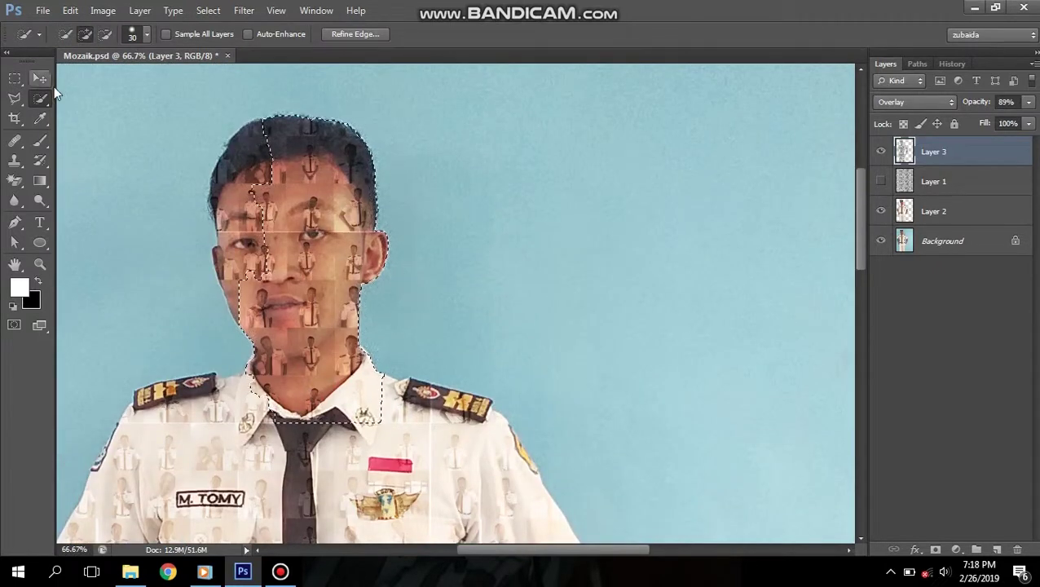
# Subtract the collar and top of the hair from the skin selection.
pyautogui.click(106, 34)
pyautogui.click(256, 399)
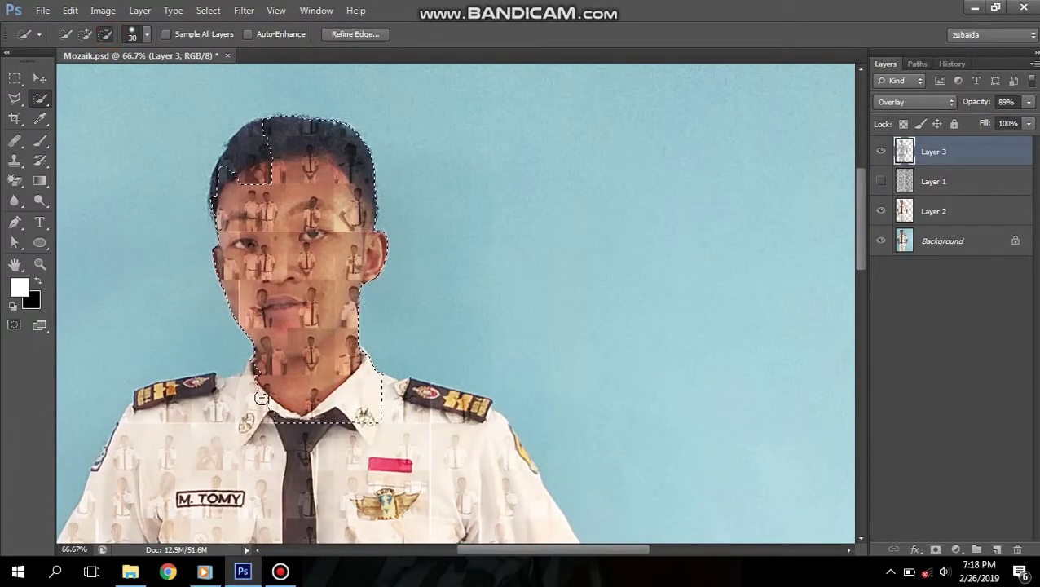
pyautogui.moveTo(311, 432); pyautogui.dragTo(336, 405)
pyautogui.click(312, 390)
pyautogui.hotkey('ctrl', '+')
pyautogui.hotkey('ctrl', '+')
pyautogui.scroll(1, 489, 245)
pyautogui.scroll(5, 489, 245)
# Adjust the selection along the hairline above the forehead.
pyautogui.moveTo(430, 169)
pyautogui.mouseDown()
pyautogui.moveTo(711, 281)
pyautogui.moveTo(693, 283)
pyautogui.mouseUp()
pyautogui.moveTo(324, 159)
pyautogui.mouseDown()
pyautogui.moveTo(271, 229)
pyautogui.moveTo(255, 278)
pyautogui.moveTo(359, 132)
pyautogui.moveTo(676, 132)
pyautogui.moveTo(739, 201)
pyautogui.mouseUp()
pyautogui.click(84, 33)
pyautogui.moveTo(660, 167); pyautogui.dragTo(622, 181)
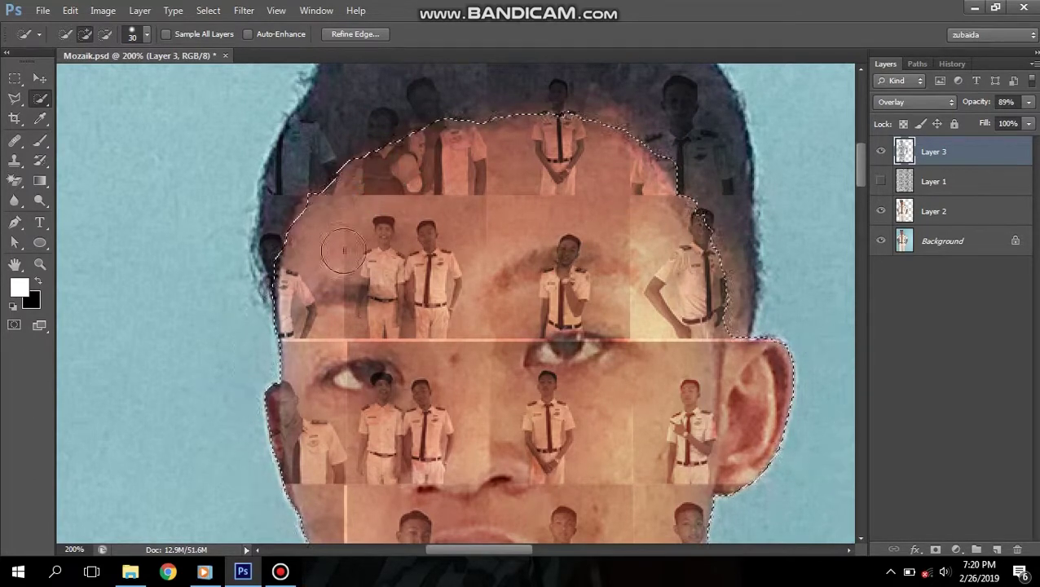
pyautogui.scroll(-5, 361, 214)
# Trim the selection along the neck edges and the white collar.
pyautogui.click(104, 34)
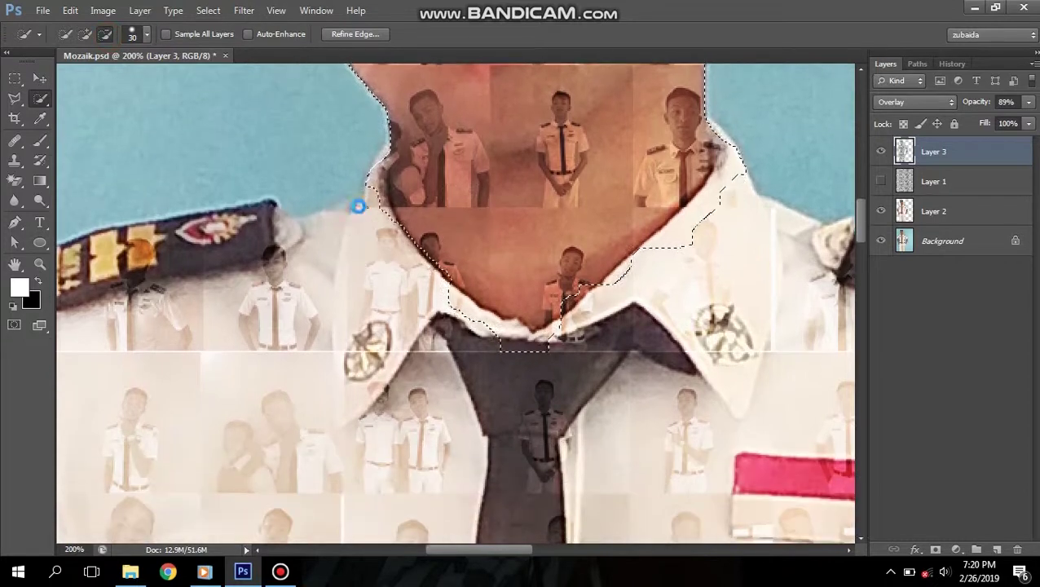
pyautogui.moveTo(447, 138); pyautogui.dragTo(417, 165)
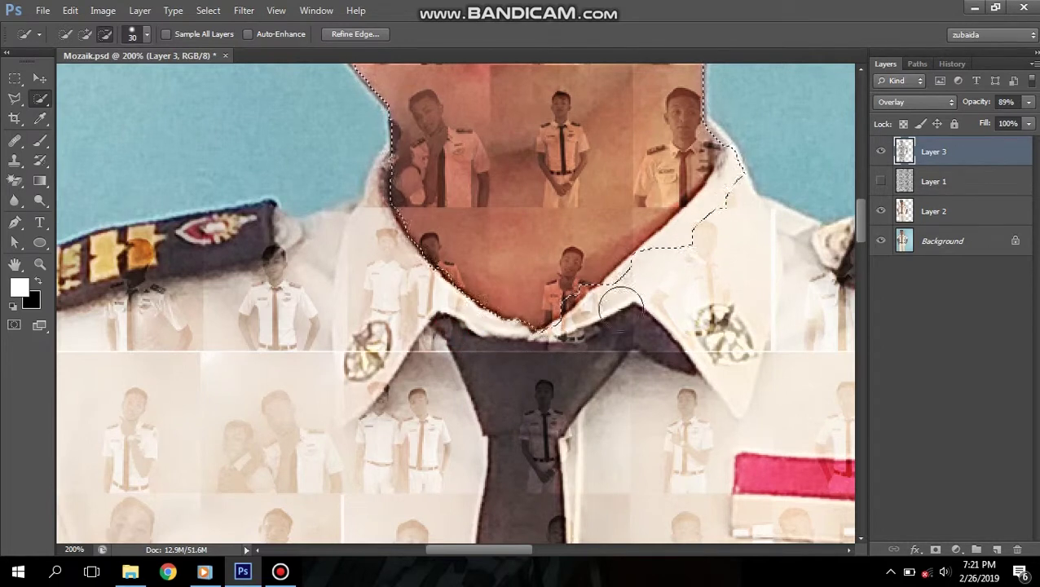
pyautogui.moveTo(691, 234); pyautogui.dragTo(666, 200)
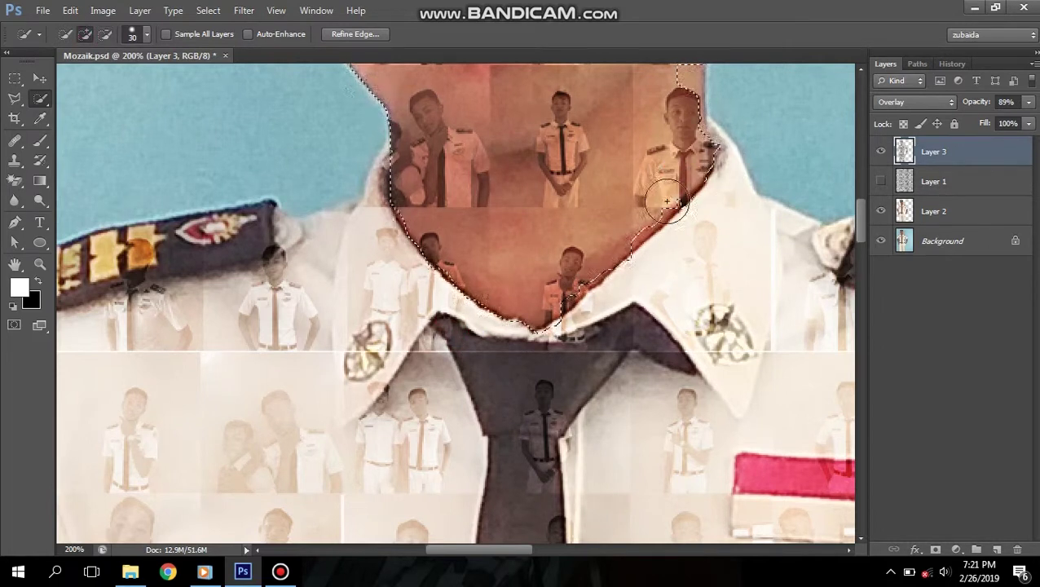
pyautogui.moveTo(619, 232); pyautogui.dragTo(579, 334)
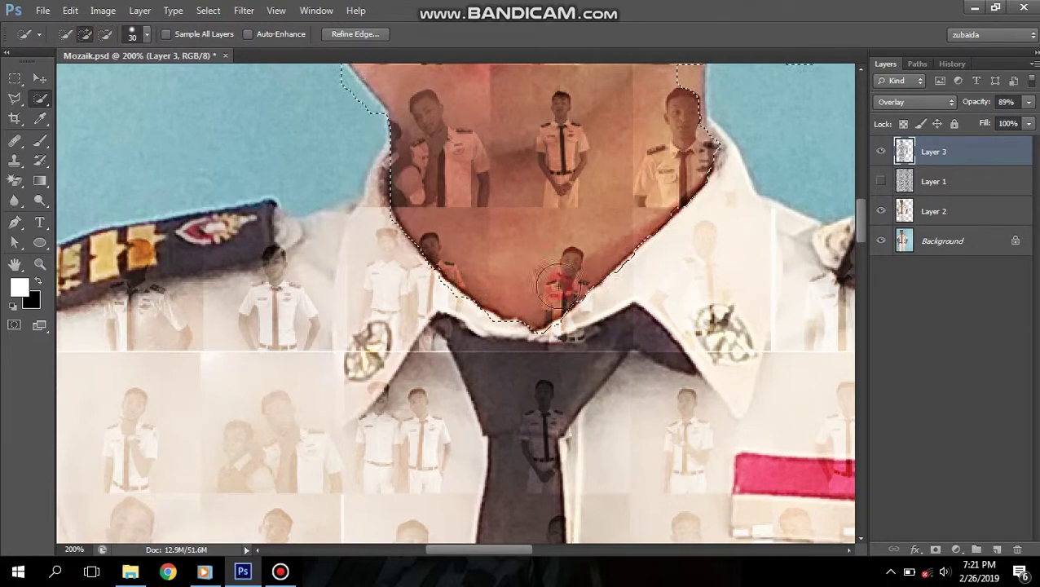
pyautogui.scroll(-2, 619, 301)
pyautogui.scroll(-1, 652, 317)
pyautogui.hotkey('ctrl', '-')
pyautogui.hotkey('ctrl', '-')
pyautogui.hotkey('ctrl', '-')
# Copy the skin selection to Layer 4 and darken its midtones to 0.11 with Levels.
pyautogui.hotkey('ctrl', 'j')
pyautogui.hotkey('ctrl', '-')
pyautogui.click(103, 10)
pyautogui.click(360, 68)
pyautogui.moveTo(664, 349); pyautogui.dragTo(736, 348)
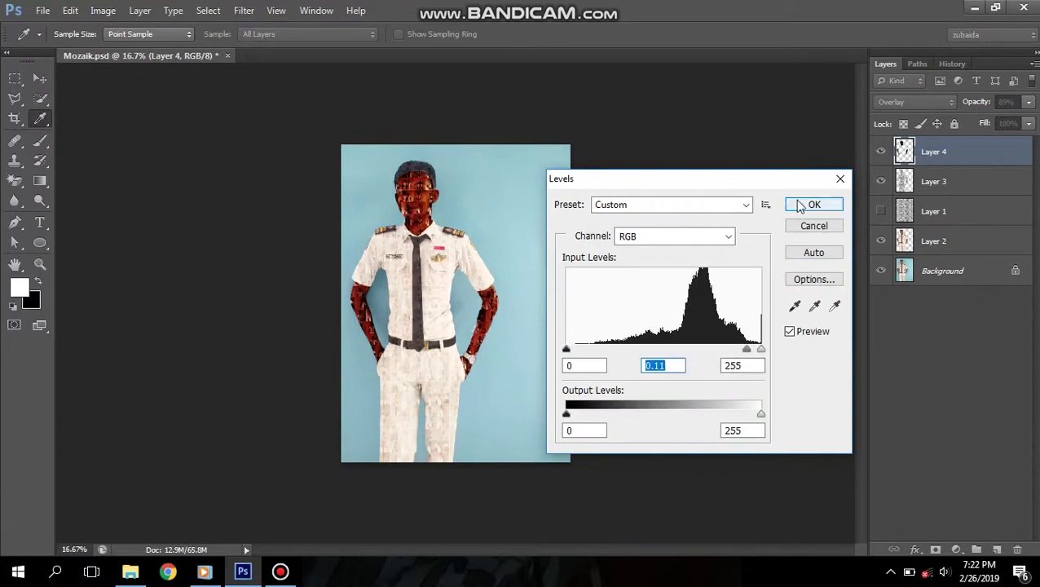
pyautogui.press('Return')
pyautogui.click(914, 101)
# Deselect, return to Layer 3 and begin selecting the hair on the left.
pyautogui.press('Escape')
pyautogui.hotkey('ctrl', '+')
pyautogui.hotkey('ctrl', '+')
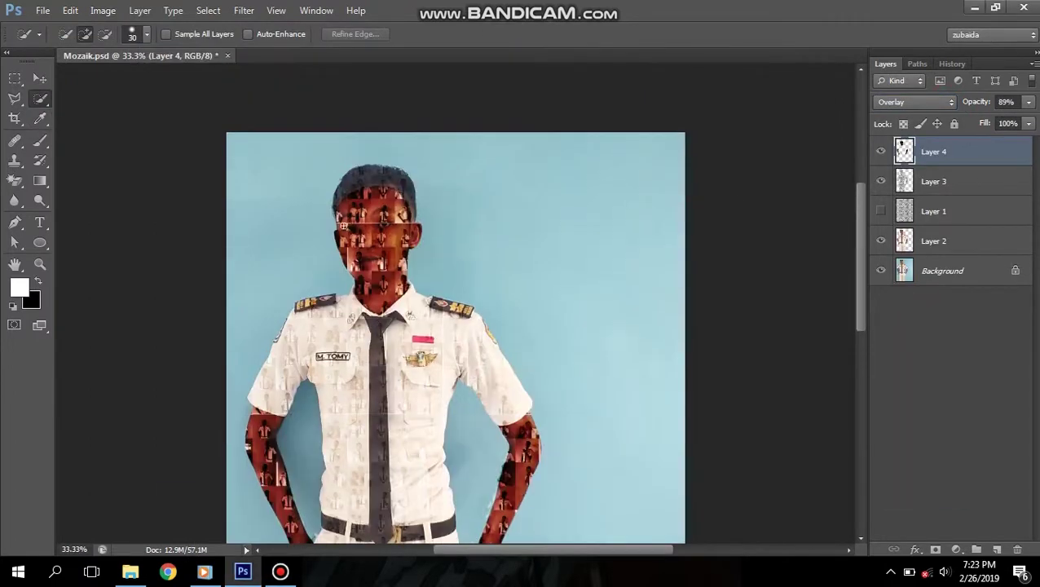
pyautogui.hotkey('ctrl', '+')
pyautogui.hotkey('ctrl', 'd')
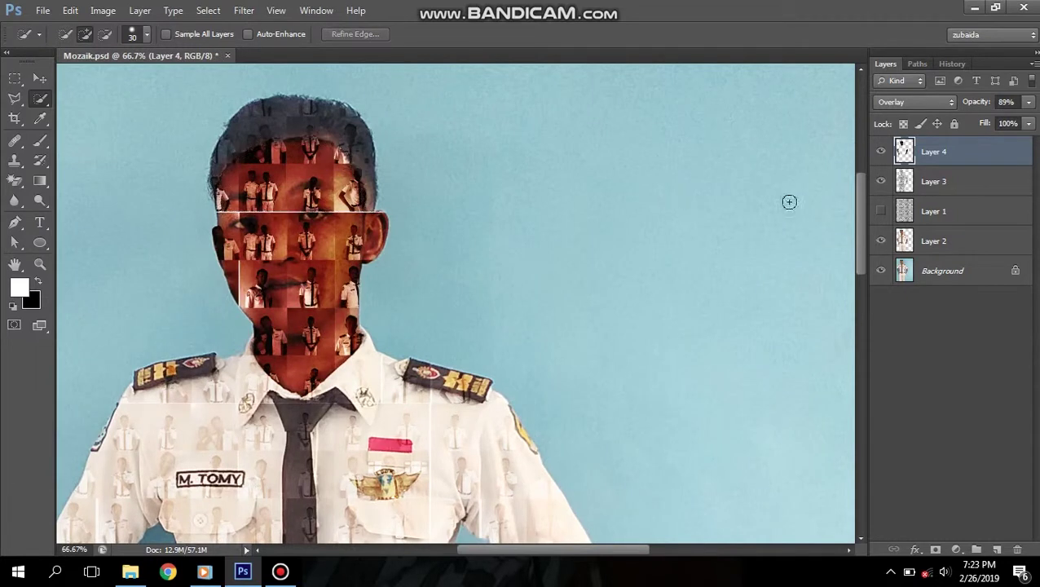
pyautogui.click(933, 181)
pyautogui.moveTo(244, 118); pyautogui.dragTo(303, 114)
pyautogui.hotkey('ctrl', '+')
pyautogui.hotkey('ctrl', '+')
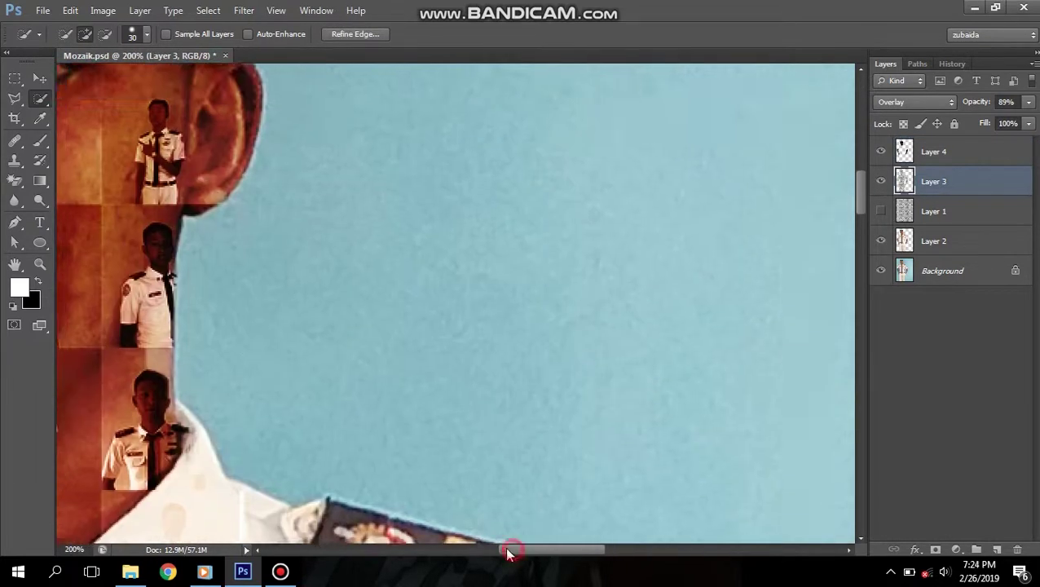
# Select the hair across the top and left of the head, avoiding the blue background.
pyautogui.moveTo(382, 267); pyautogui.dragTo(235, 179)
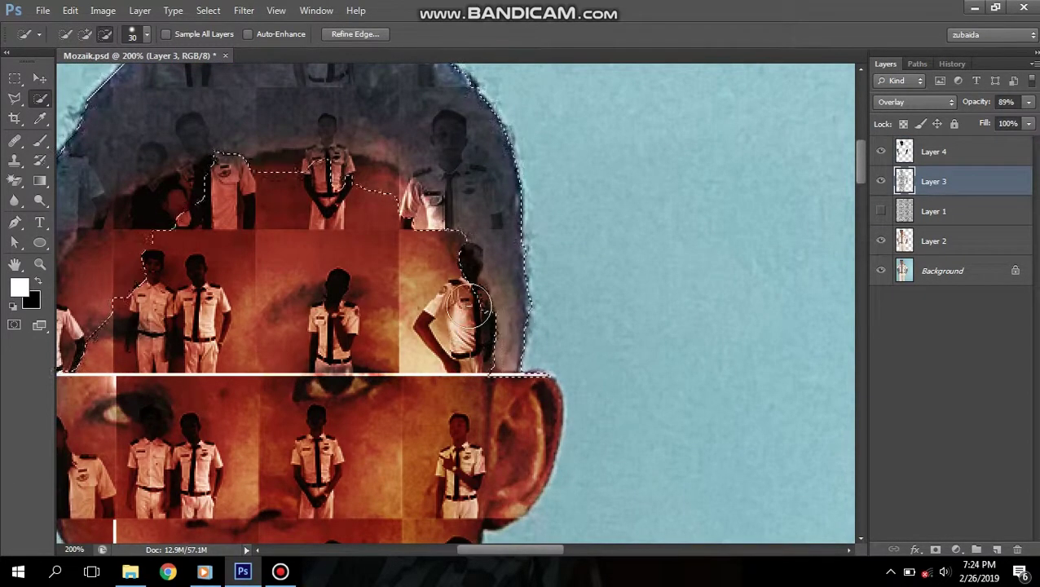
pyautogui.hscroll(-5, 234, 179)
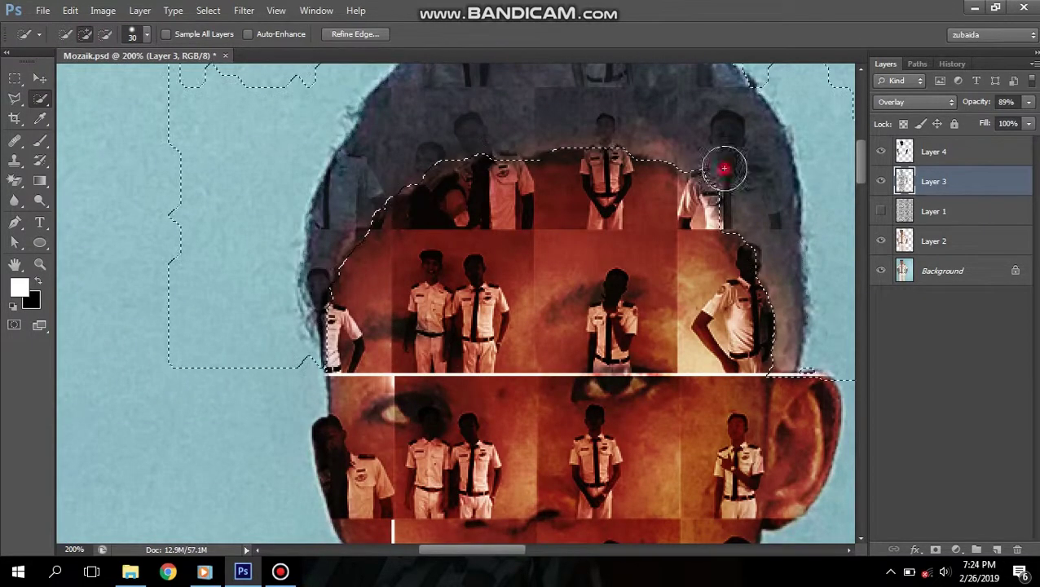
pyautogui.scroll(-1, 724, 162)
pyautogui.moveTo(100, 211); pyautogui.dragTo(175, 245)
pyautogui.hotkey('ctrl', 'z')
pyautogui.moveTo(394, 296); pyautogui.dragTo(359, 302)
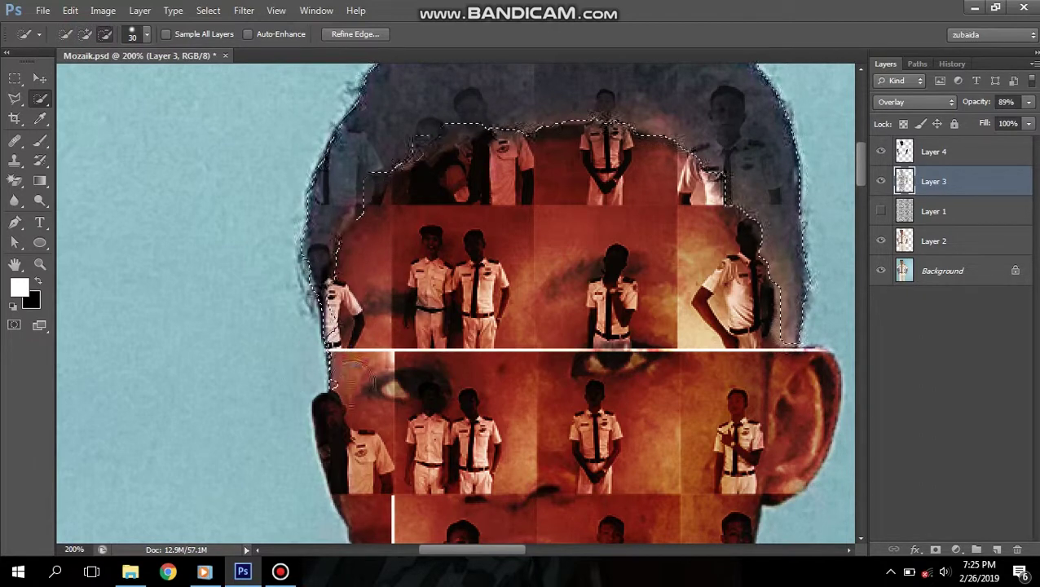
pyautogui.scroll(-1, 394, 200)
pyautogui.scroll(3, 393, 200)
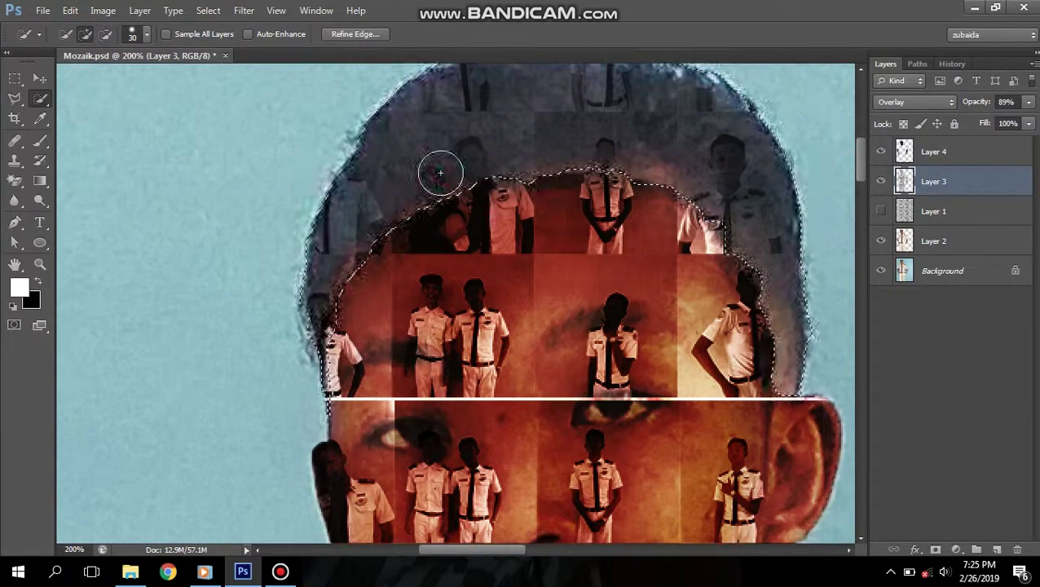
pyautogui.hotkey('ctrl', '-')
pyautogui.hotkey('ctrl', '-')
# Copy the hair onto a new layer and open Levels for it.
pyautogui.hotkey('ctrl', 'j')
pyautogui.click(102, 10)
pyautogui.click(290, 63)
pyautogui.click(794, 222)
# Rename the hair layer 'Rambut' and the skin layer 'Wajah&Tangan'.
pyautogui.rightClick(922, 181)
pyautogui.click(942, 185)
pyautogui.rightClick(941, 159)
pyautogui.click(824, 44)
pyautogui.press('Escape')
pyautogui.doubleClick(933, 152)
pyautogui.write('W')
pyautogui.scroll(-5, 521, 147)
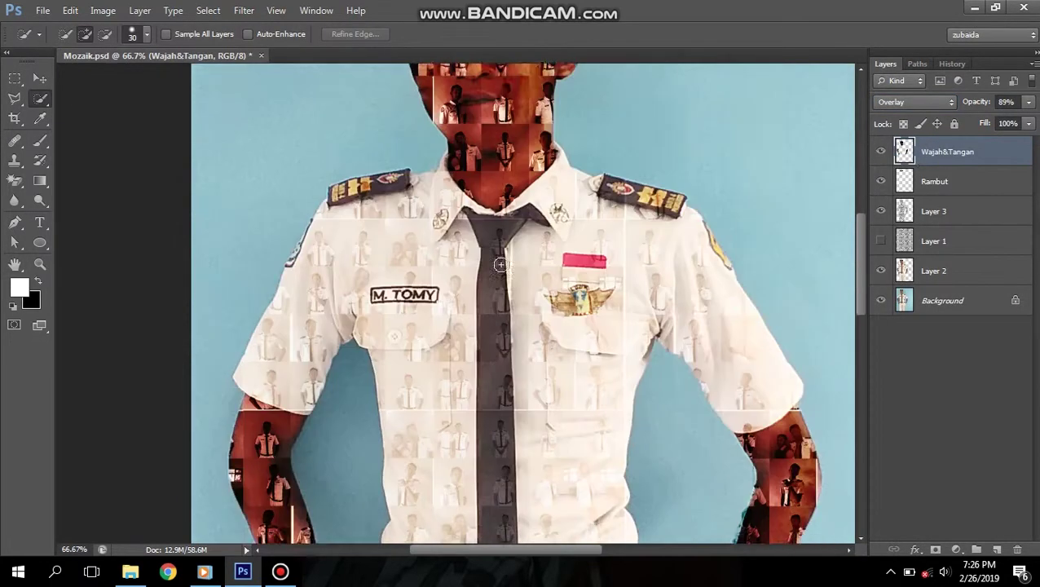
# On Layer 3, brush over the tie and subtract the shirt left of it.
pyautogui.scroll(-2, 244, 114)
pyautogui.click(961, 208)
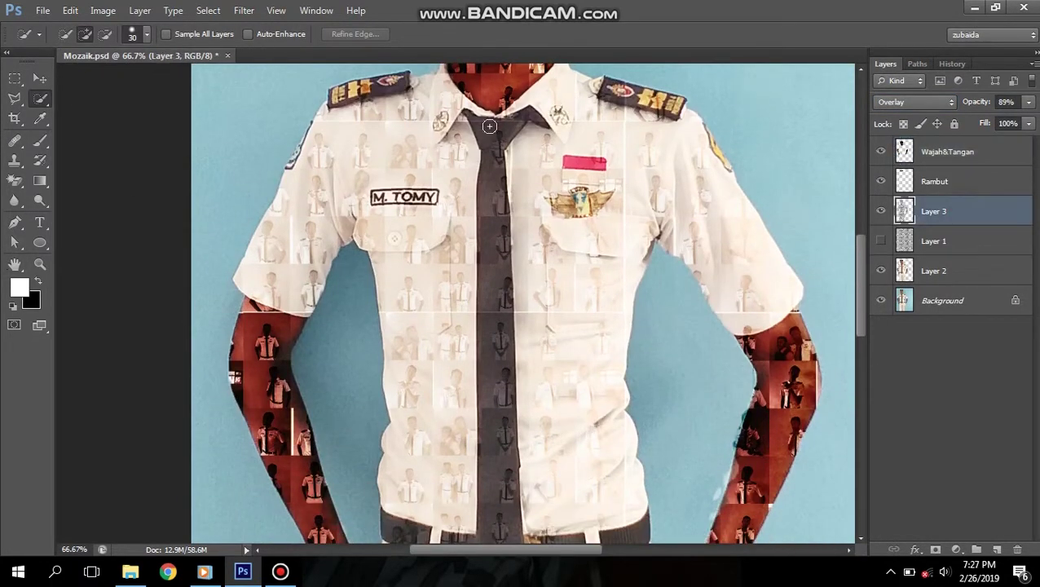
pyautogui.moveTo(495, 394); pyautogui.dragTo(495, 401)
pyautogui.scroll(-3, 521, 302)
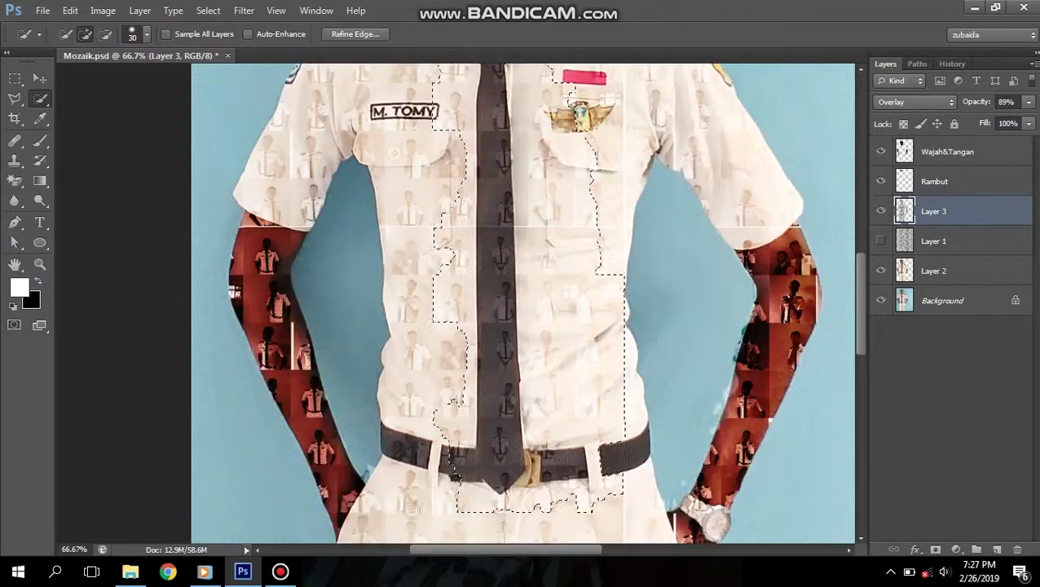
pyautogui.hotkey('ctrl', '-')
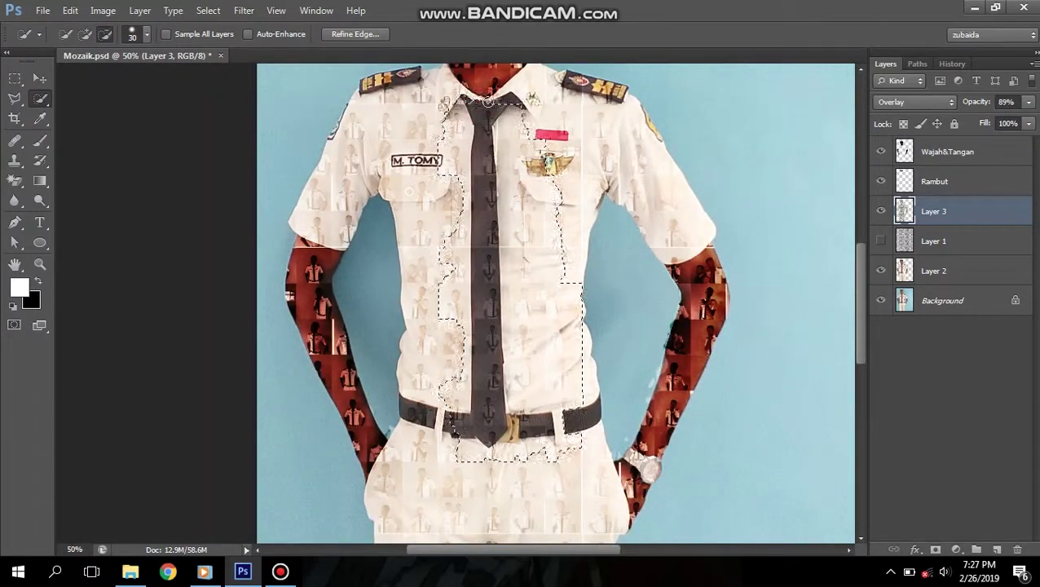
pyautogui.press('alt')
pyautogui.moveTo(452, 102); pyautogui.dragTo(456, 254)
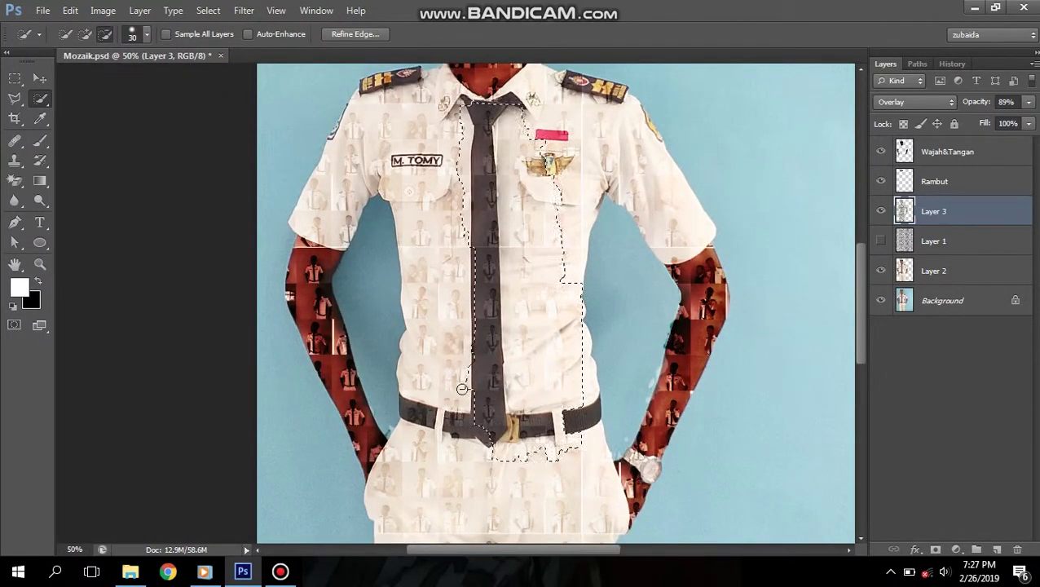
pyautogui.moveTo(473, 448)
pyautogui.mouseDown()
pyautogui.moveTo(464, 119)
pyautogui.moveTo(458, 128)
pyautogui.mouseUp()
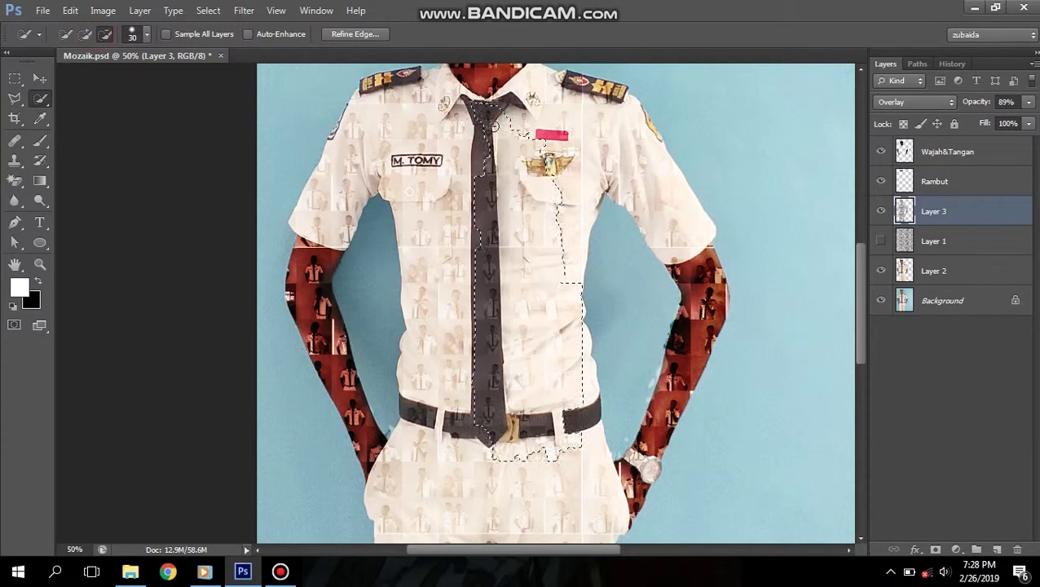
# Refine the tie selection along its left and right edges.
pyautogui.scroll(5, 497, 93)
pyautogui.scroll(1, 571, 163)
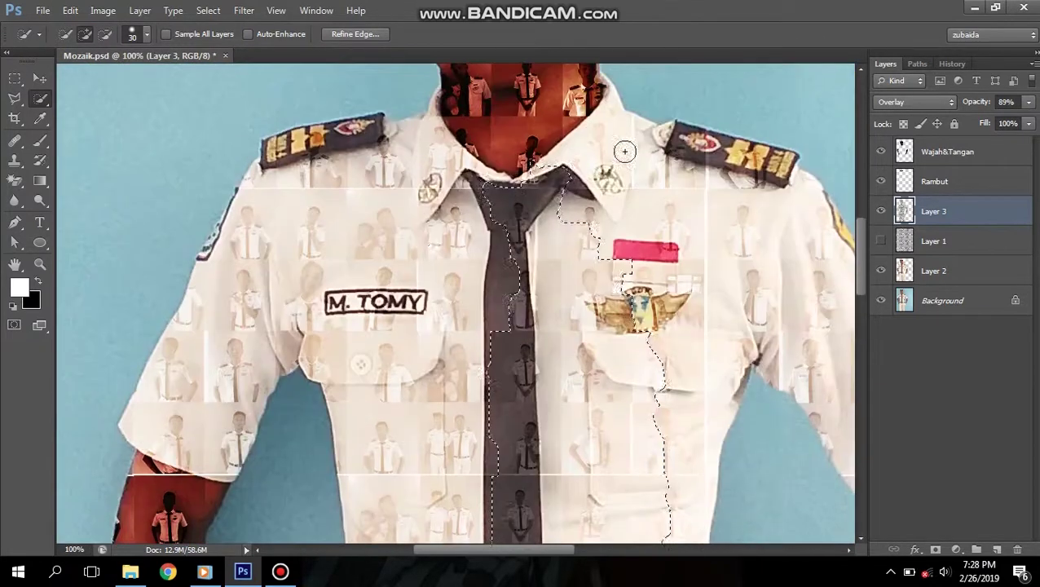
pyautogui.moveTo(481, 187); pyautogui.dragTo(499, 305)
pyautogui.scroll(-3, 496, 260)
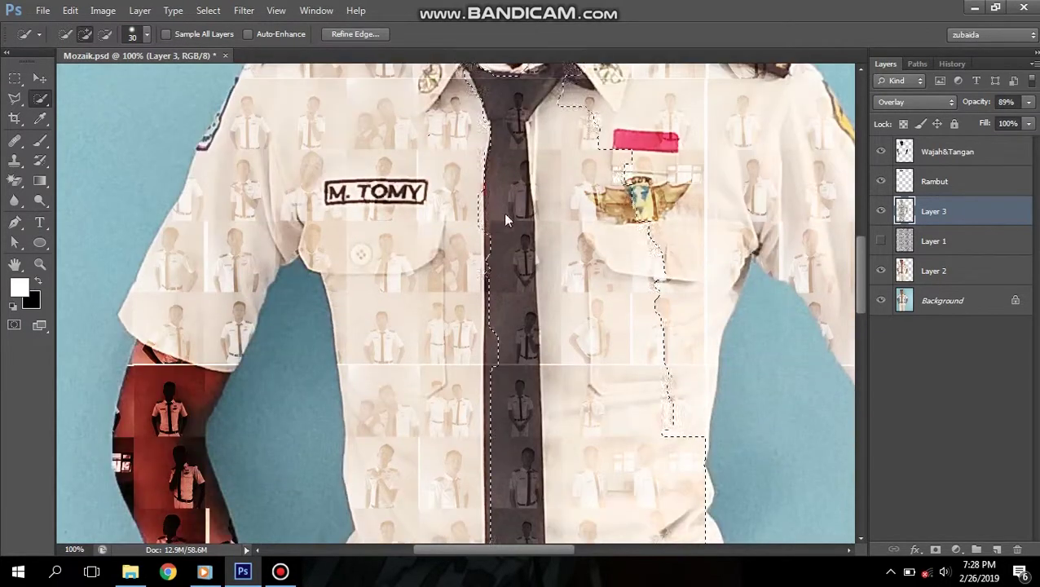
pyautogui.scroll(-3, 497, 203)
pyautogui.moveTo(494, 255); pyautogui.dragTo(497, 274)
pyautogui.click(497, 303)
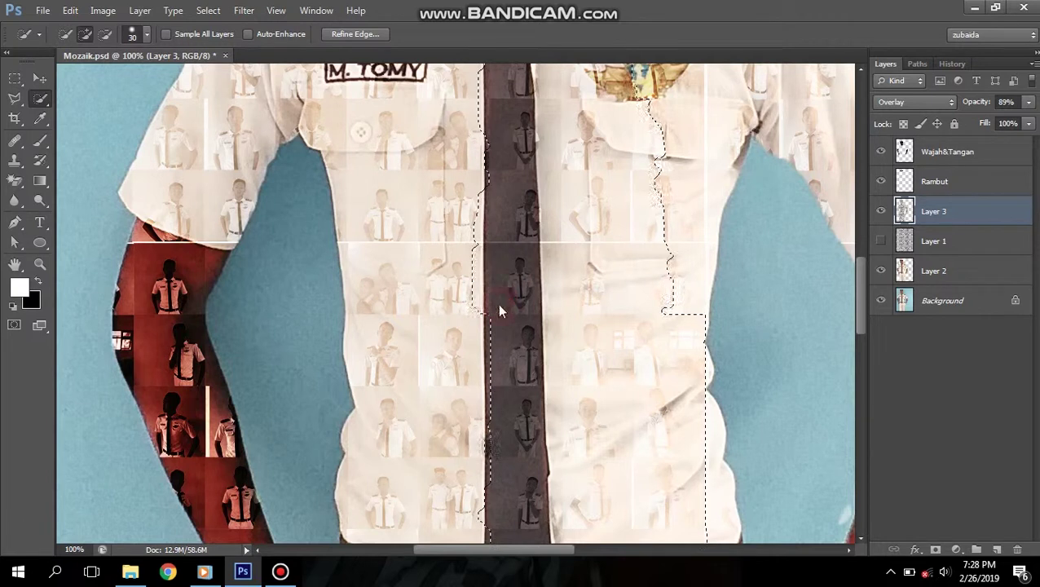
pyautogui.moveTo(494, 304); pyautogui.dragTo(496, 378)
pyautogui.scroll(1, 658, 149)
pyautogui.scroll(-1, 658, 149)
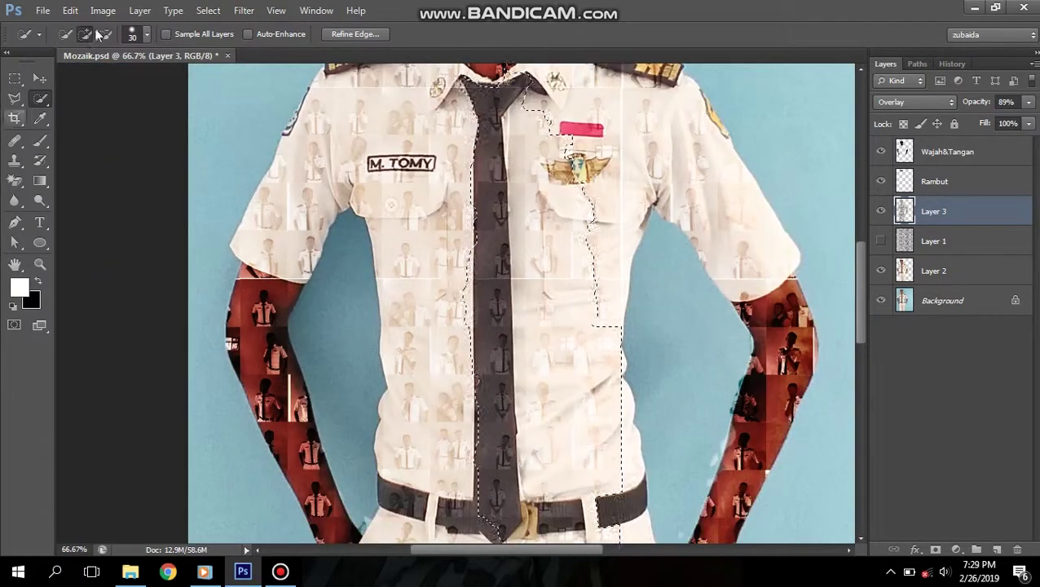
pyautogui.moveTo(570, 163); pyautogui.dragTo(535, 402)
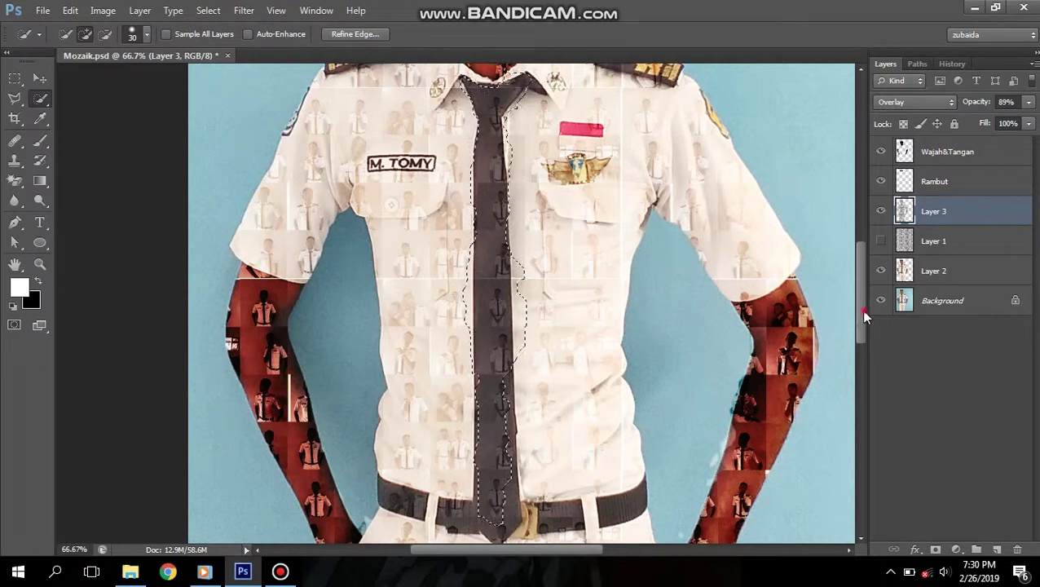
# Zoom in to 300% on the collar and tie.
pyautogui.moveTo(863, 317); pyautogui.dragTo(864, 357)
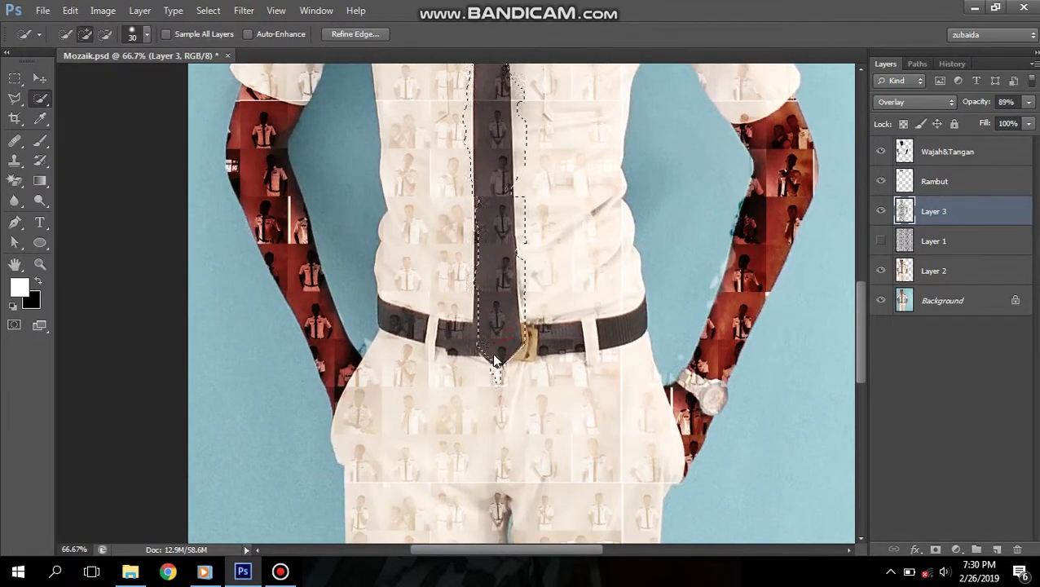
pyautogui.scroll(5, 476, 321)
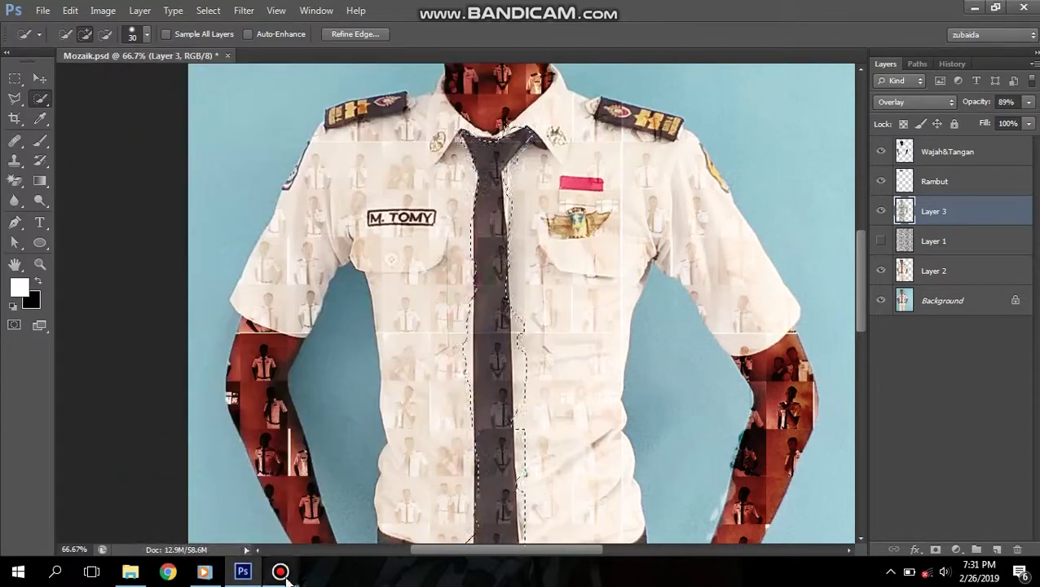
pyautogui.hotkey('ctrl', '+')
pyautogui.hotkey('ctrl', '+')
pyautogui.hotkey('ctrl', '+')
pyautogui.scroll(2, 788, 180)
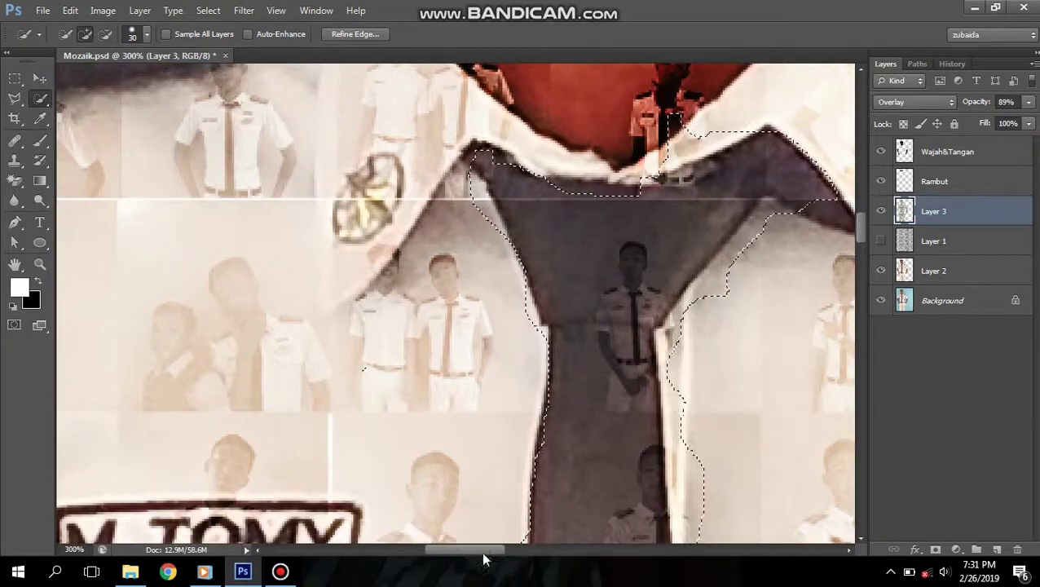
# Extend the tie selection up to the knot at its top.
pyautogui.hscroll(-3, 482, 549)
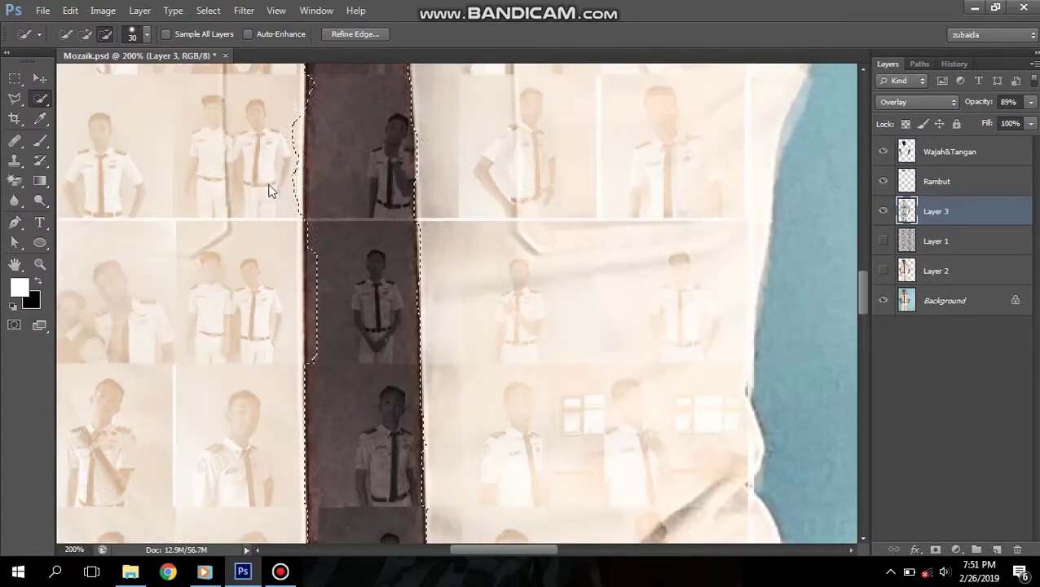
pyautogui.click(273, 129)
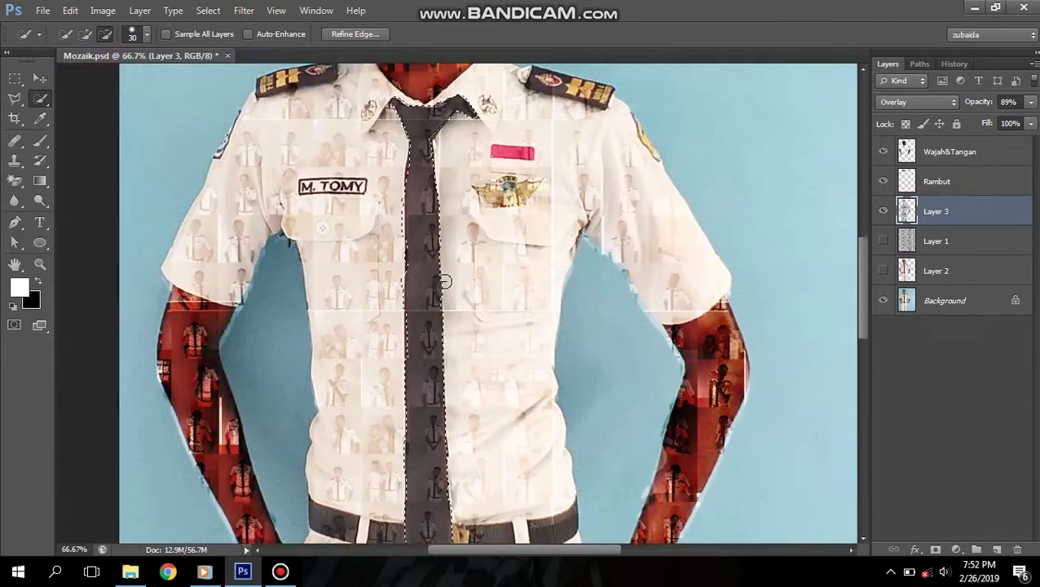
# Darken the tie with Levels, then trim the rough shoulder-board selection's edges.
pyautogui.click(102, 10)
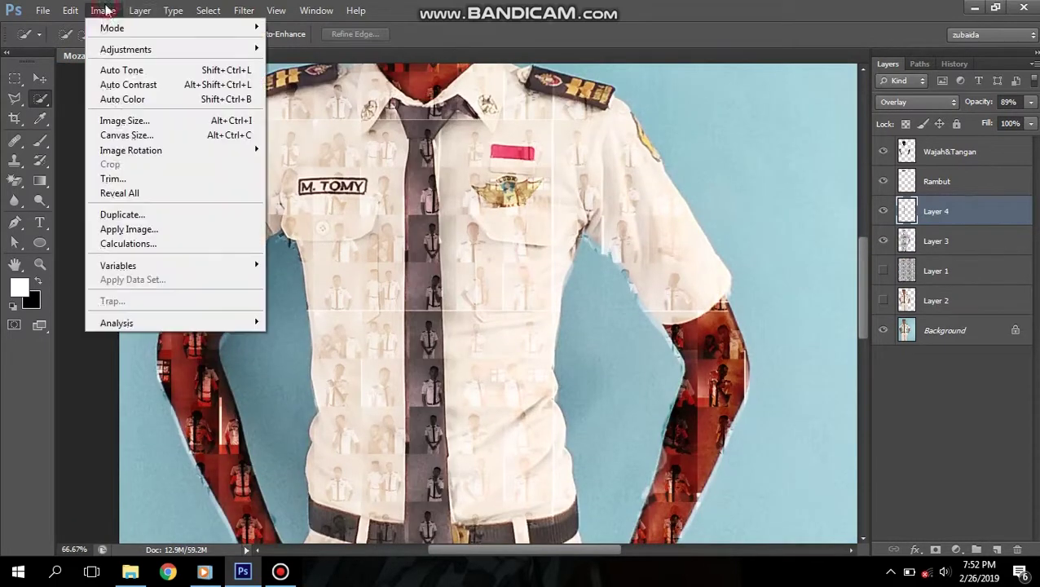
pyautogui.click(293, 52)
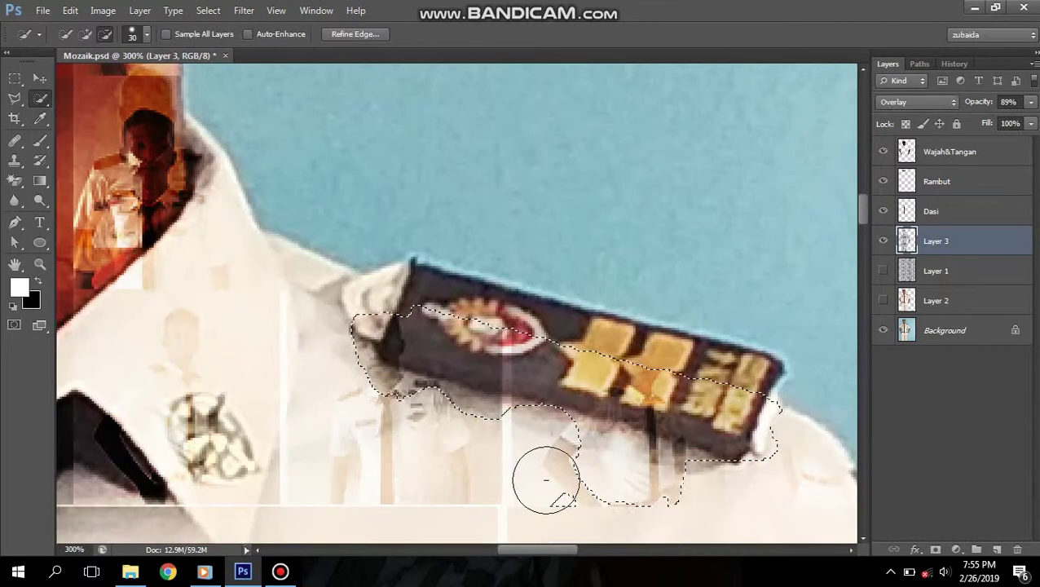
pyautogui.moveTo(546, 480)
pyautogui.mouseDown()
pyautogui.moveTo(671, 490)
pyautogui.moveTo(585, 453)
pyautogui.moveTo(470, 429)
pyautogui.mouseUp()
pyautogui.moveTo(372, 396); pyautogui.dragTo(368, 351)
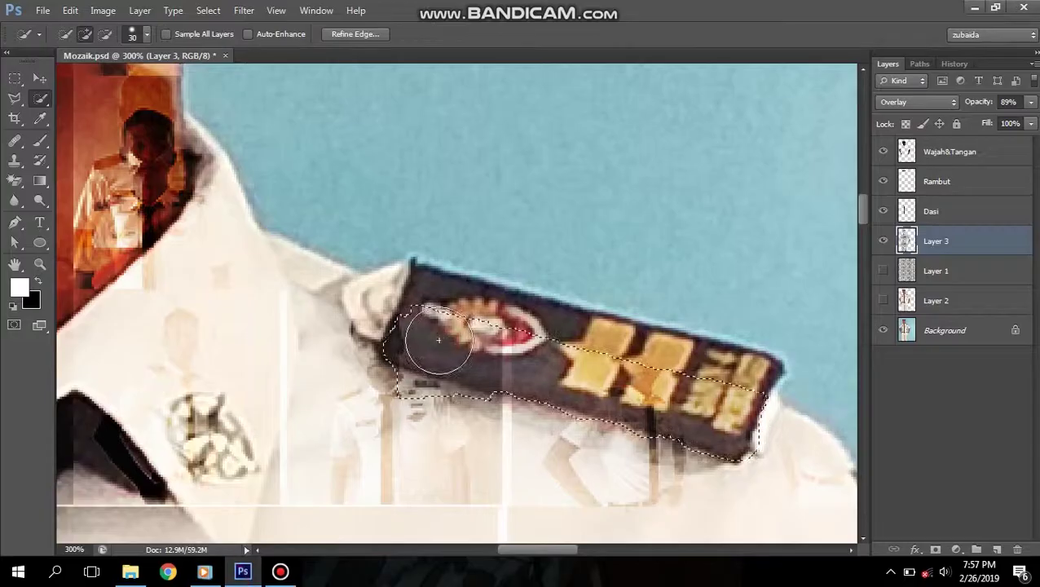
# Refine the first shoulder-board selection and stretch its mosaic taller with Free Transform.
pyautogui.click(414, 350)
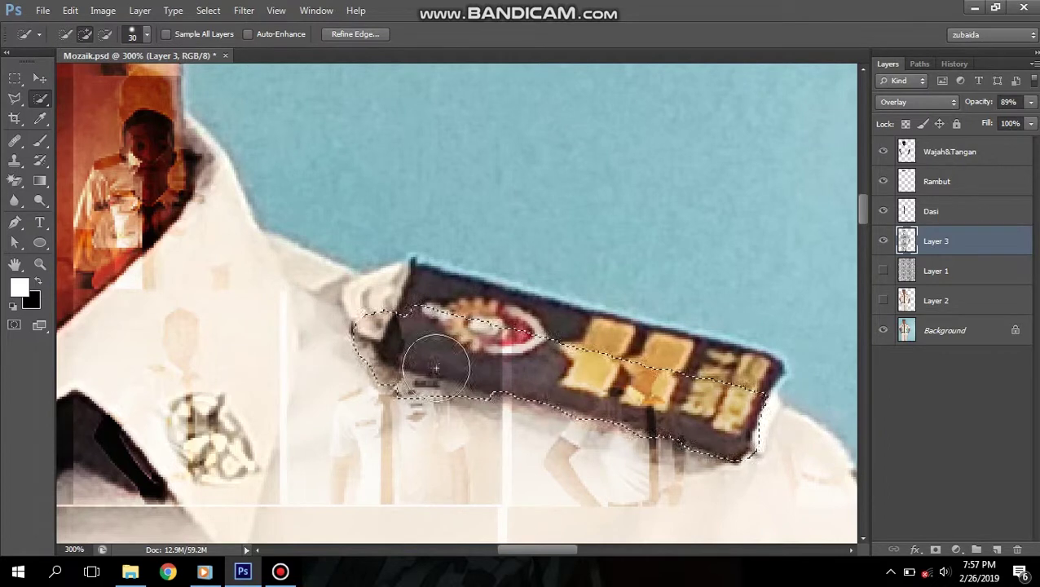
pyautogui.click(40, 78)
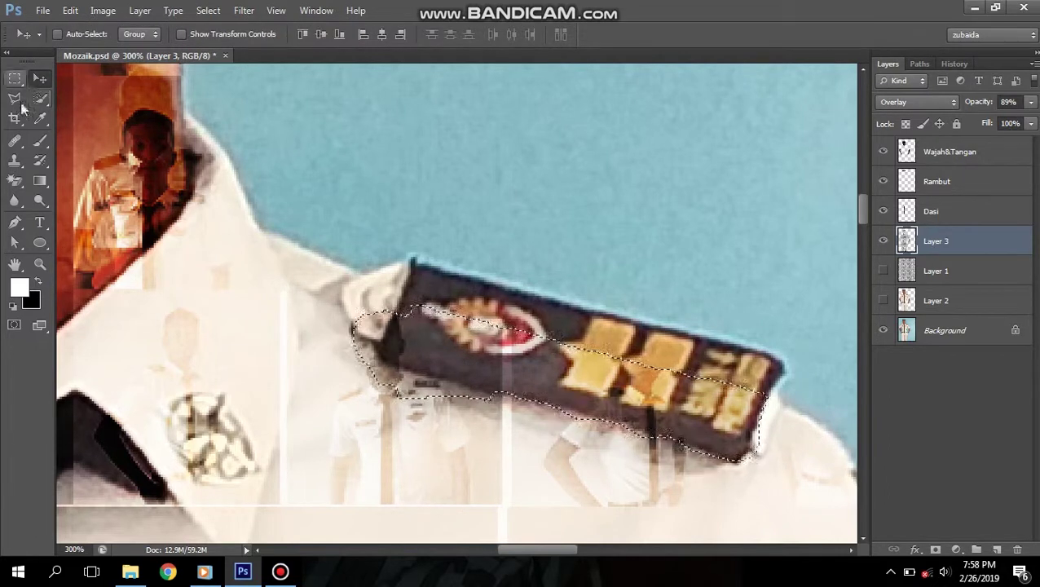
pyautogui.click(40, 98)
pyautogui.moveTo(405, 410); pyautogui.dragTo(413, 410)
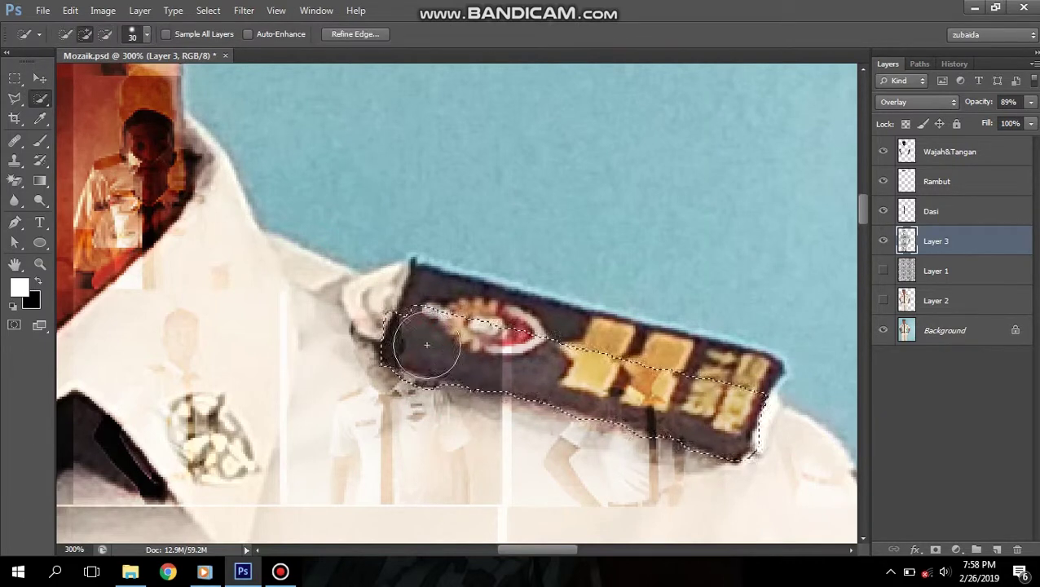
pyautogui.moveTo(418, 324); pyautogui.dragTo(627, 359)
pyautogui.hotkey('ctrl', 'z')
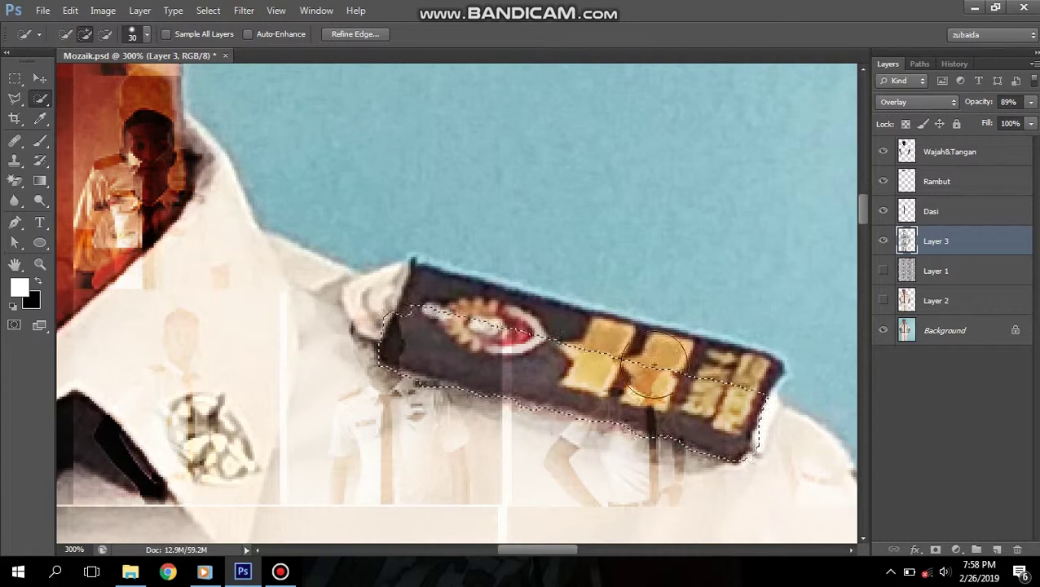
pyautogui.hotkey('ctrl', 't')
pyautogui.moveTo(600, 302); pyautogui.dragTo(607, 240)
pyautogui.press('Return')
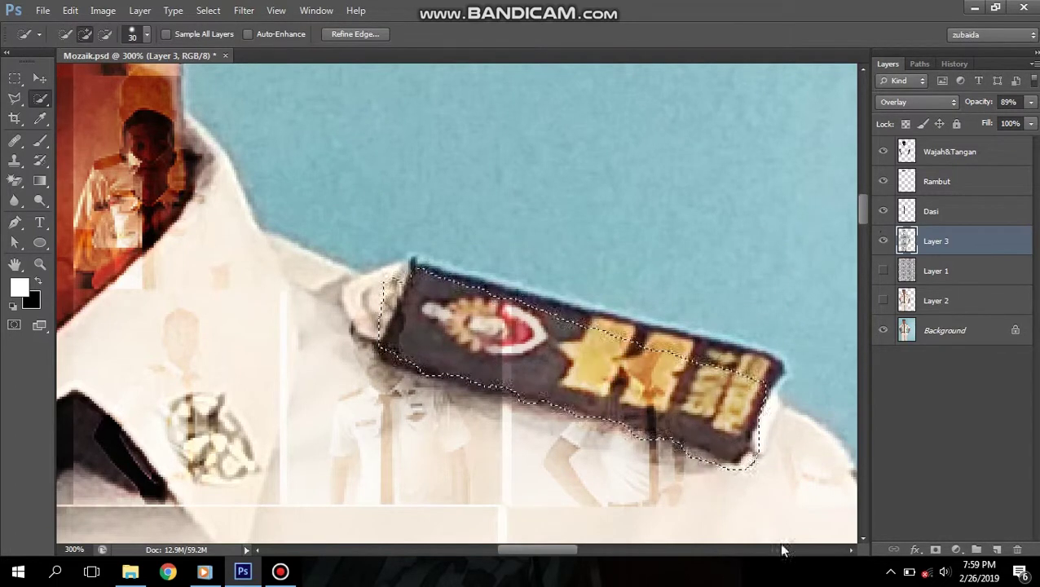
# Select the second shoulder board and start transforming it to 114.78% height.
pyautogui.hscroll(-5, 350, 350)
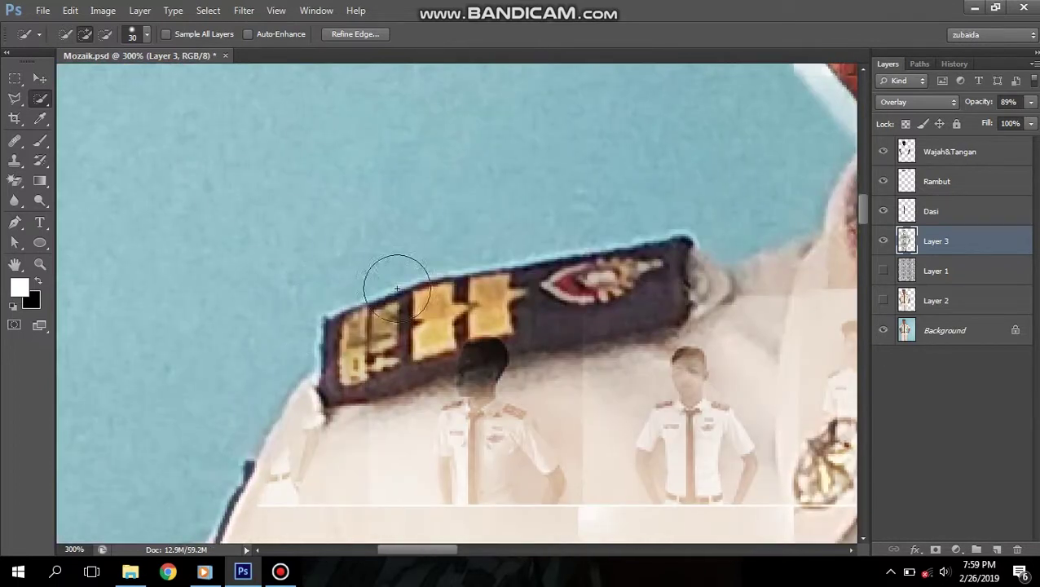
pyautogui.moveTo(495, 286); pyautogui.dragTo(680, 351)
pyautogui.moveTo(391, 465); pyautogui.dragTo(668, 399)
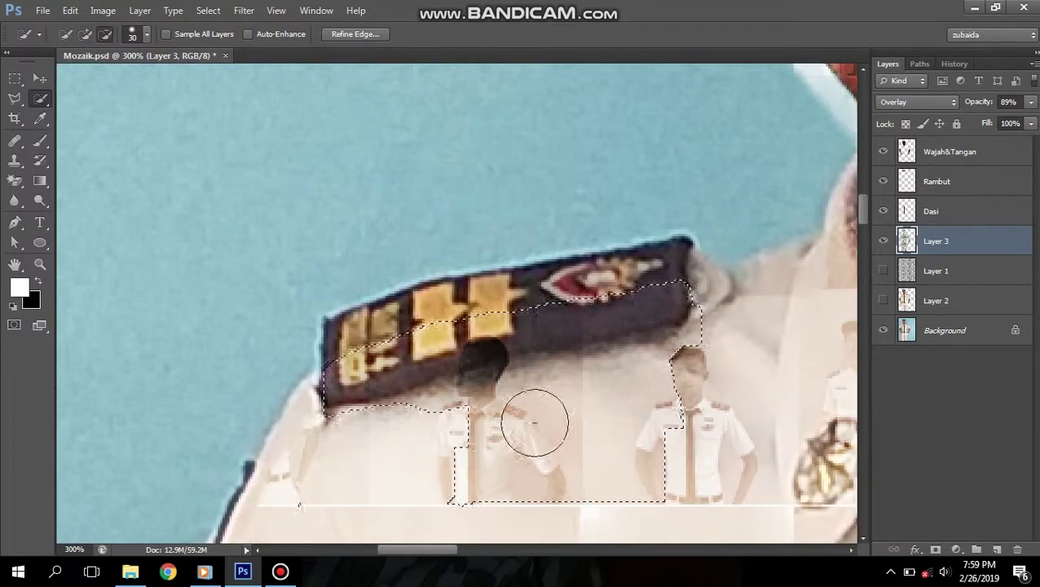
pyautogui.moveTo(564, 384); pyautogui.dragTo(721, 315)
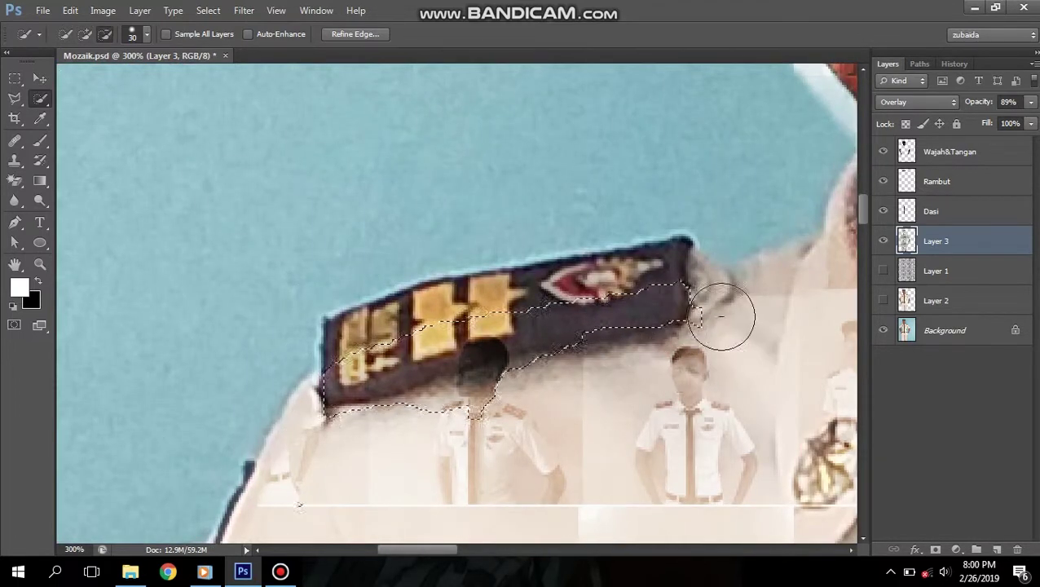
pyautogui.moveTo(515, 389); pyautogui.dragTo(467, 420)
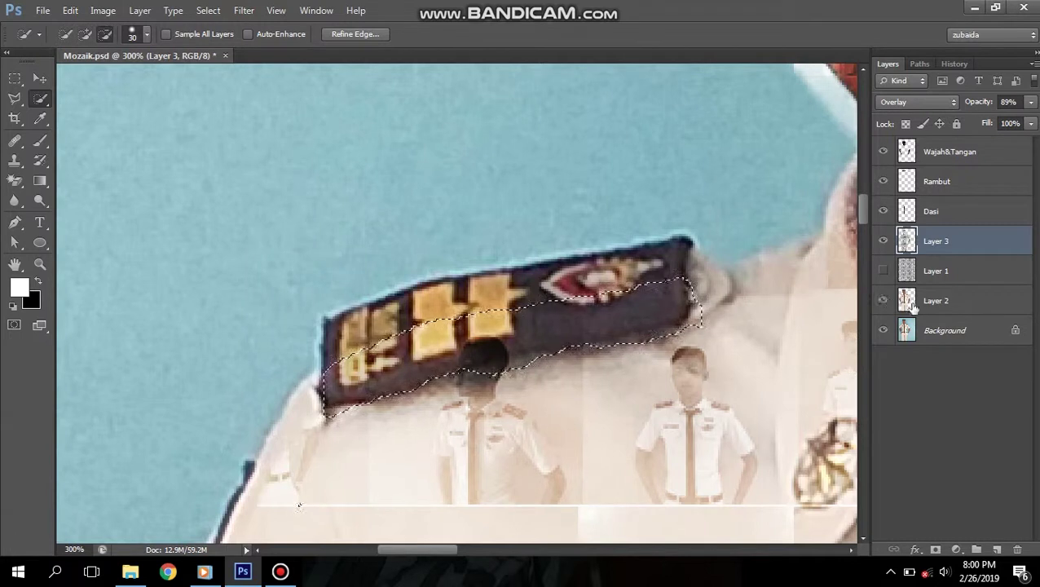
pyautogui.moveTo(520, 354); pyautogui.dragTo(665, 347)
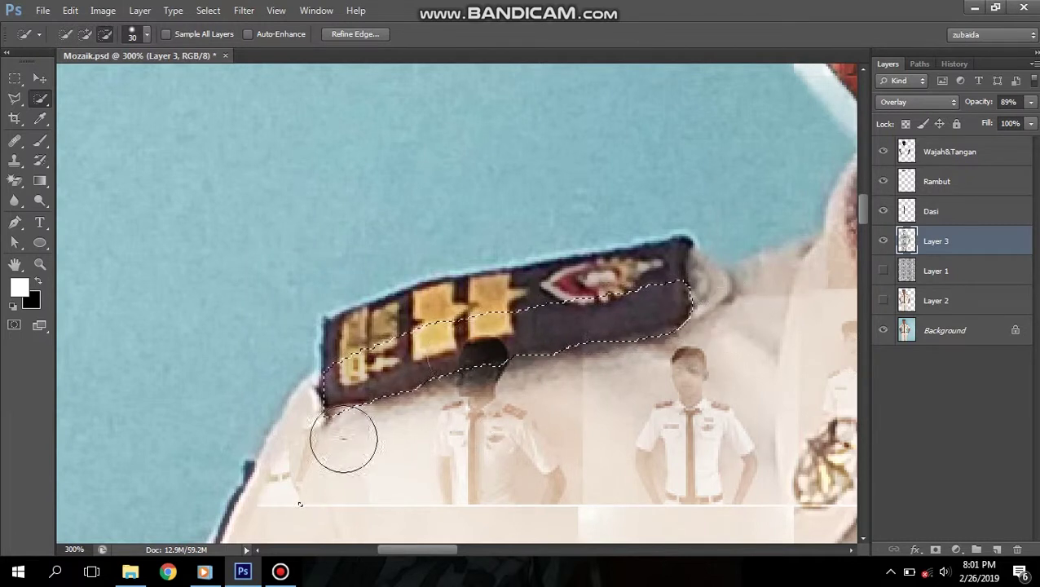
pyautogui.hotkey('ctrl', 't')
pyautogui.moveTo(632, 257); pyautogui.dragTo(649, 371)
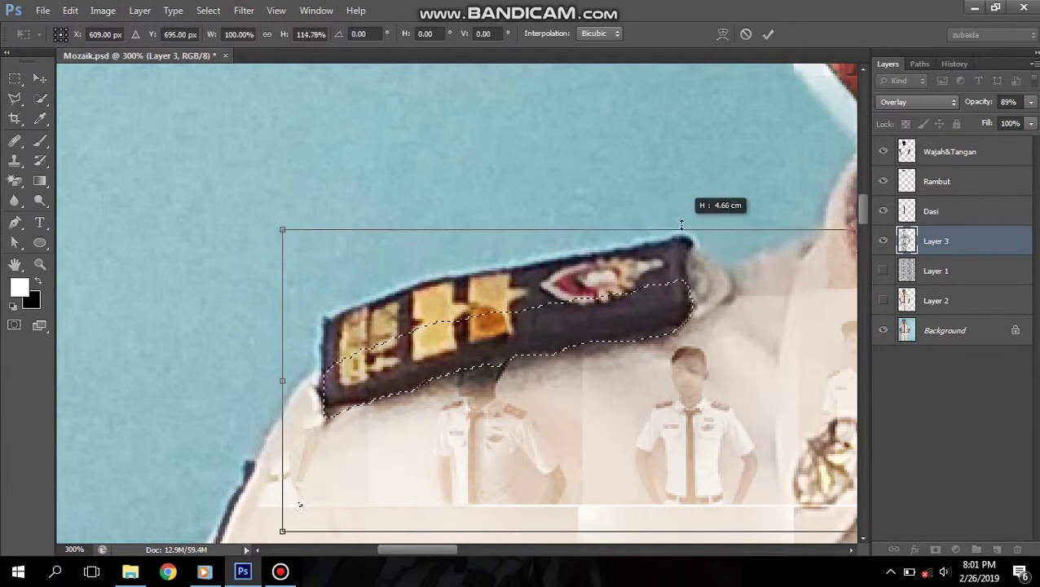
# Cancel the squash and apply the shoulder-board transform at its original height.
pyautogui.press('Escape')
pyautogui.hotkey('ctrl', 't')
pyautogui.moveTo(694, 268); pyautogui.dragTo(695, 247)
pyautogui.moveTo(689, 216); pyautogui.dragTo(688, 268)
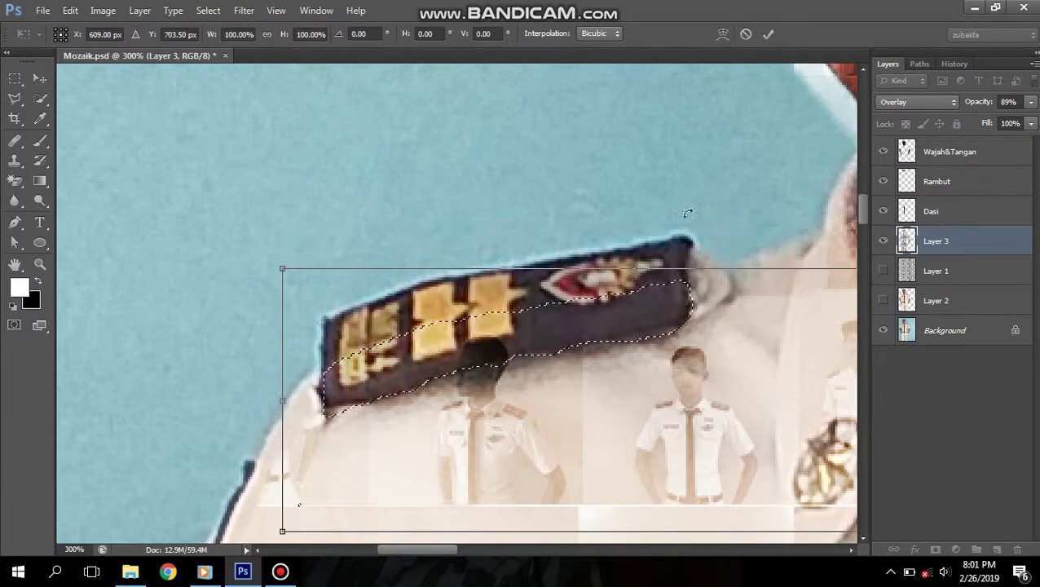
pyautogui.moveTo(283, 268); pyautogui.dragTo(232, 255)
pyautogui.hotkey('ctrl', 'z')
pyautogui.press('Return')
# Select the whole dark shoulder board on Layer 2.
pyautogui.click(936, 300)
pyautogui.moveTo(432, 343); pyautogui.dragTo(685, 306)
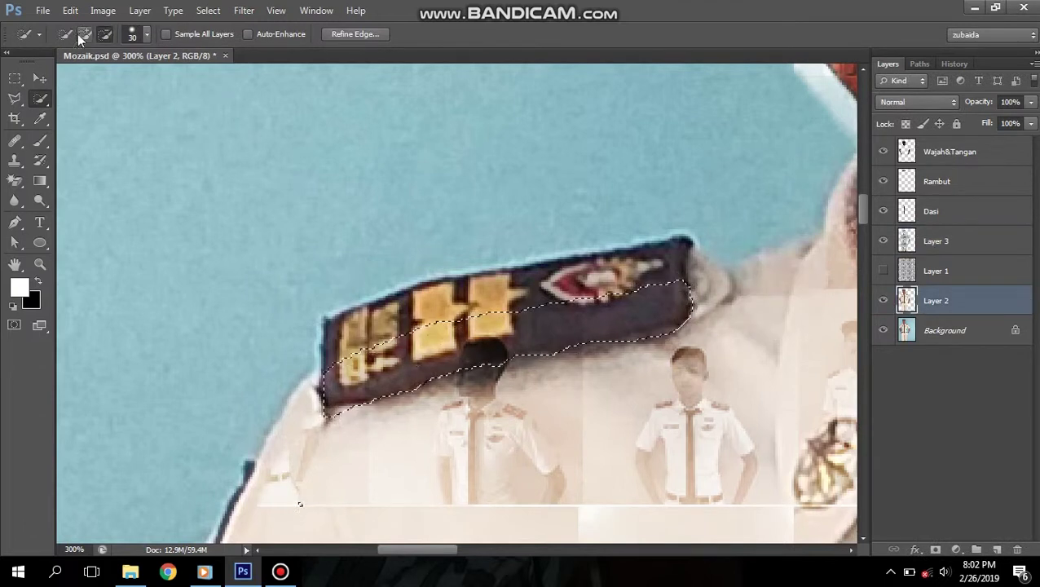
pyautogui.hscroll(1, 470, 549)
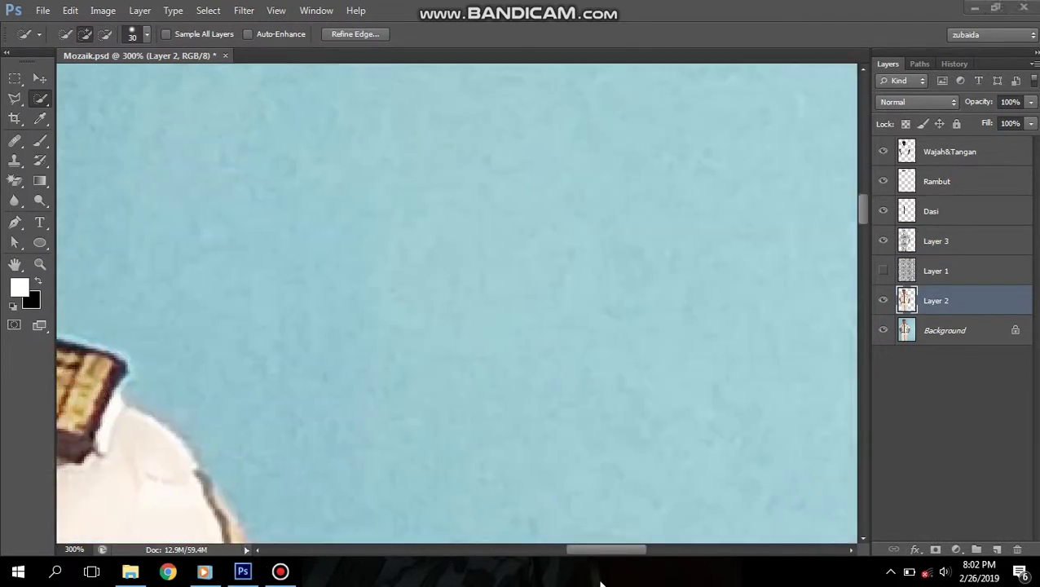
pyautogui.hscroll(1, 471, 549)
pyautogui.press('v')
# Move Layer 2 above Dasi and zoom back in on the shoulder board.
pyautogui.hscroll(-2, 471, 550)
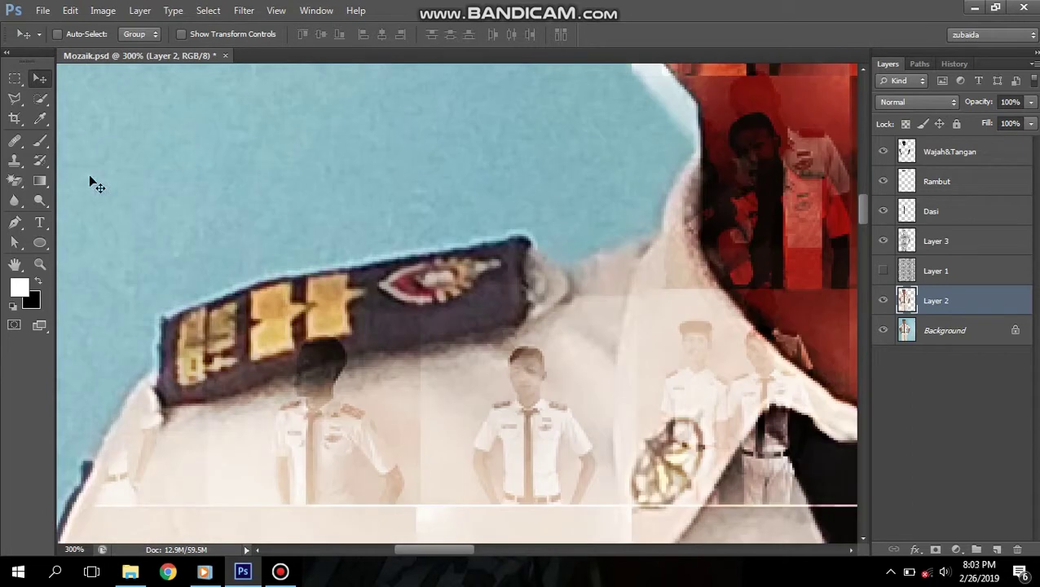
pyautogui.click(40, 98)
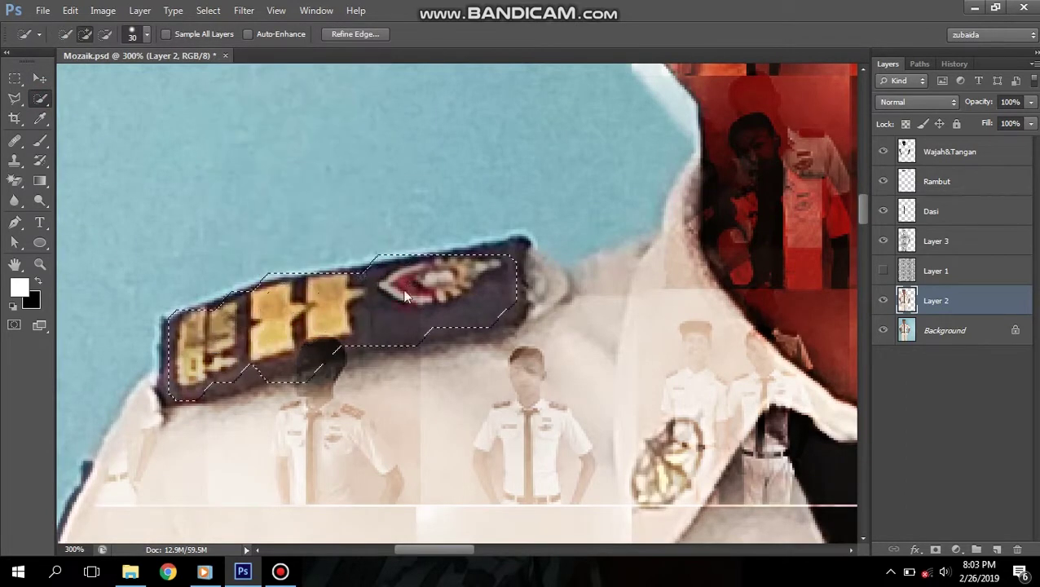
pyautogui.scroll(-5, 858, 329)
pyautogui.hotkey('ctrl', '-')
pyautogui.hotkey('ctrl', '-')
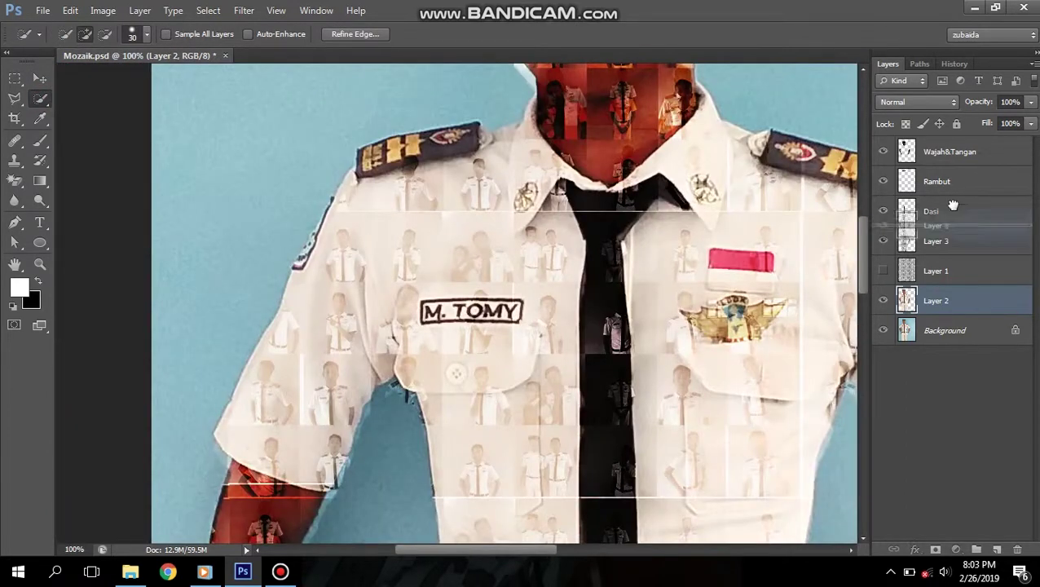
pyautogui.moveTo(935, 300); pyautogui.dragTo(936, 200)
pyautogui.scroll(3, 489, 301)
pyautogui.hotkey('ctrl', '+')
pyautogui.hotkey('ctrl', '+')
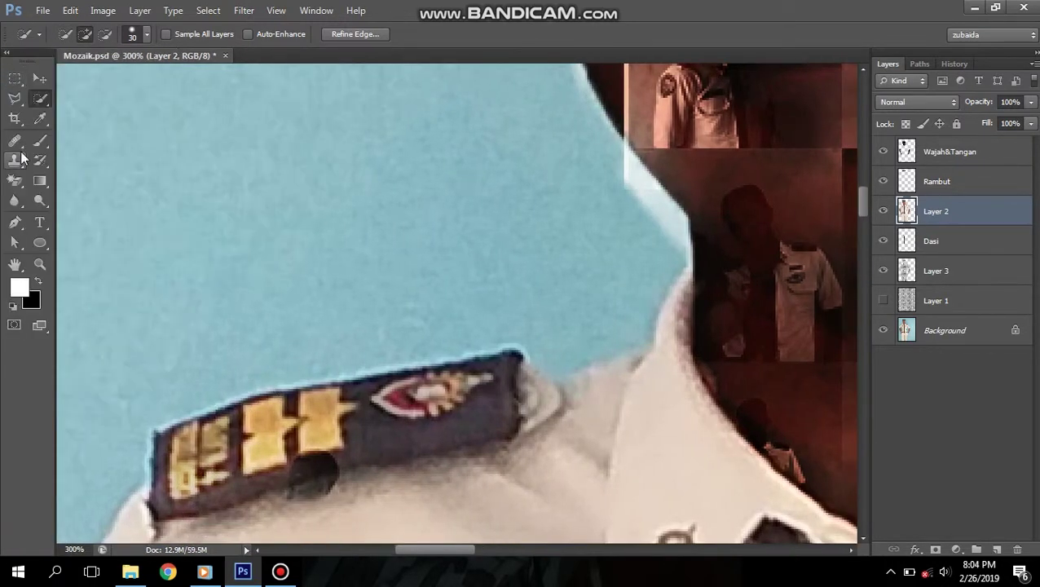
# Quick Select the shoulder board, then clear the epaulette selection.
pyautogui.click(40, 77)
pyautogui.press('w')
pyautogui.moveTo(301, 456); pyautogui.dragTo(357, 406)
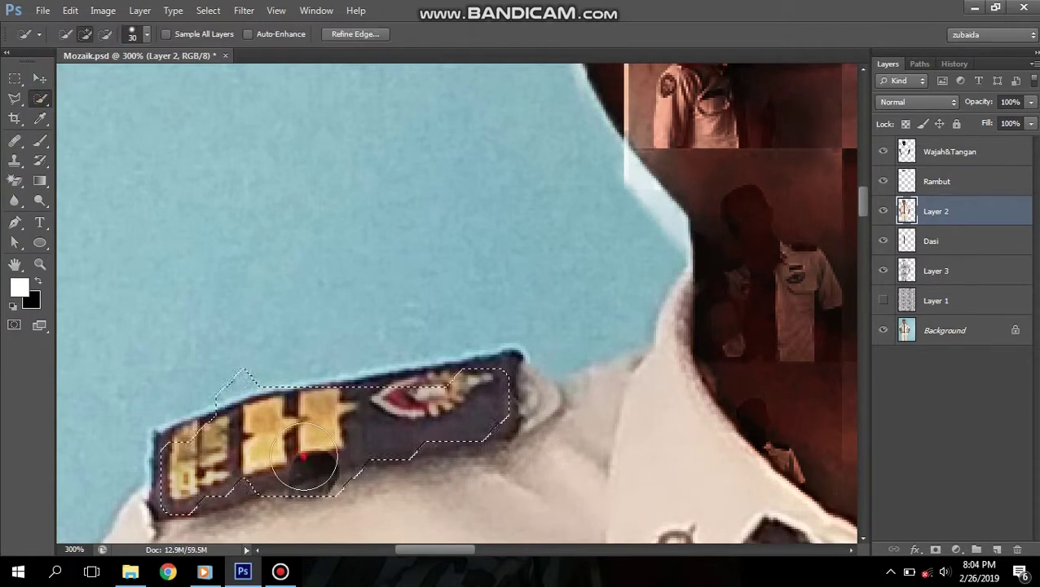
pyautogui.hotkey('alt', '[')
pyautogui.hotkey('alt', '[')
pyautogui.hotkey('ctrl', 'd')
# Move Layer 2 down below Layer 1 and make Layer 3 active.
pyautogui.hotkey('alt', ']')
pyautogui.hotkey('alt', ']')
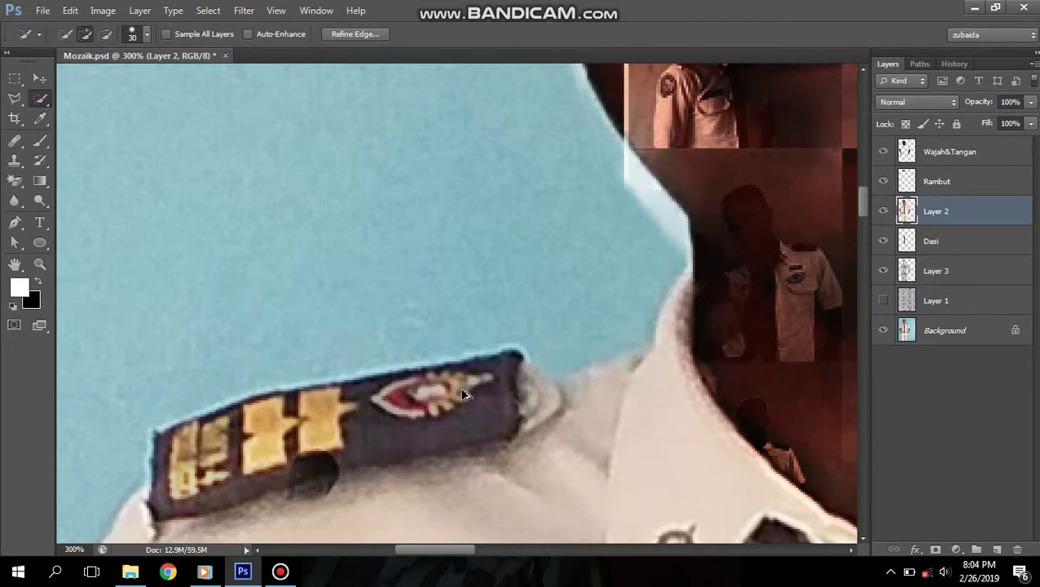
pyautogui.press('v')
pyautogui.hotkey('alt', '[')
pyautogui.hotkey('alt', '[')
pyautogui.hotkey('ctrl', 'shift', 'd')
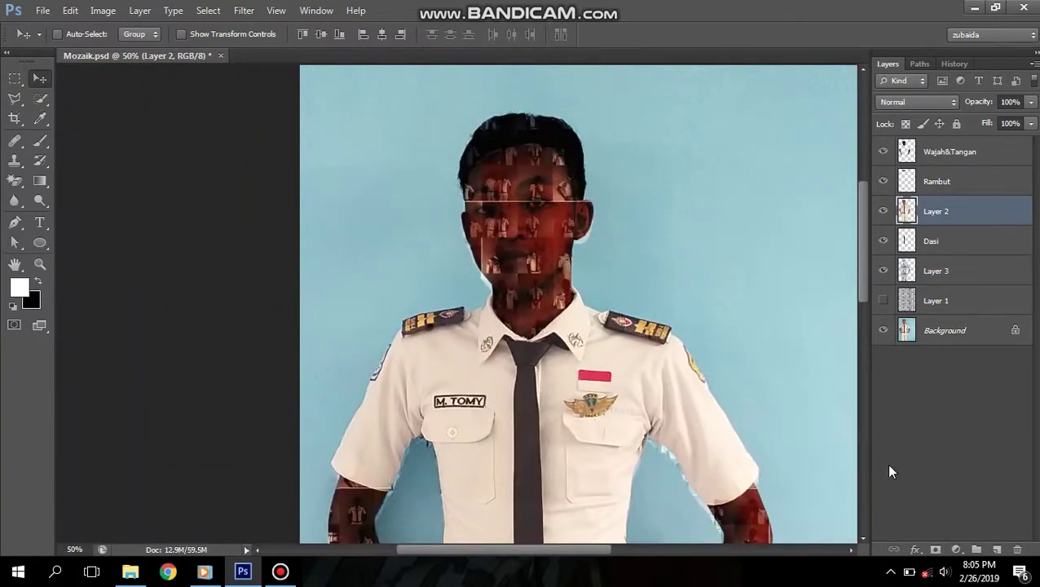
pyautogui.hotkey('ctrl', '[')
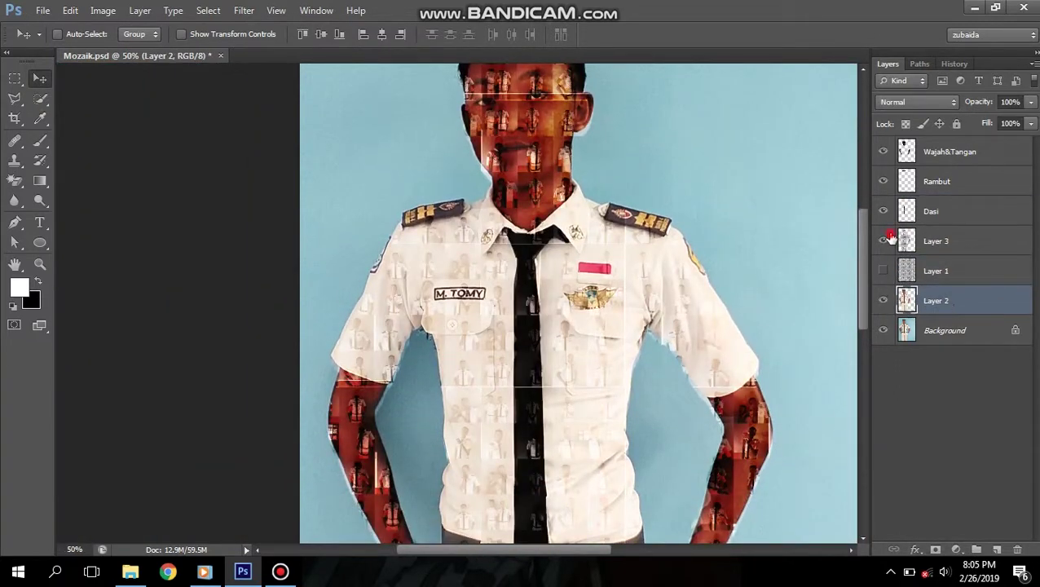
pyautogui.click(945, 242)
pyautogui.hotkey('ctrl', '1')
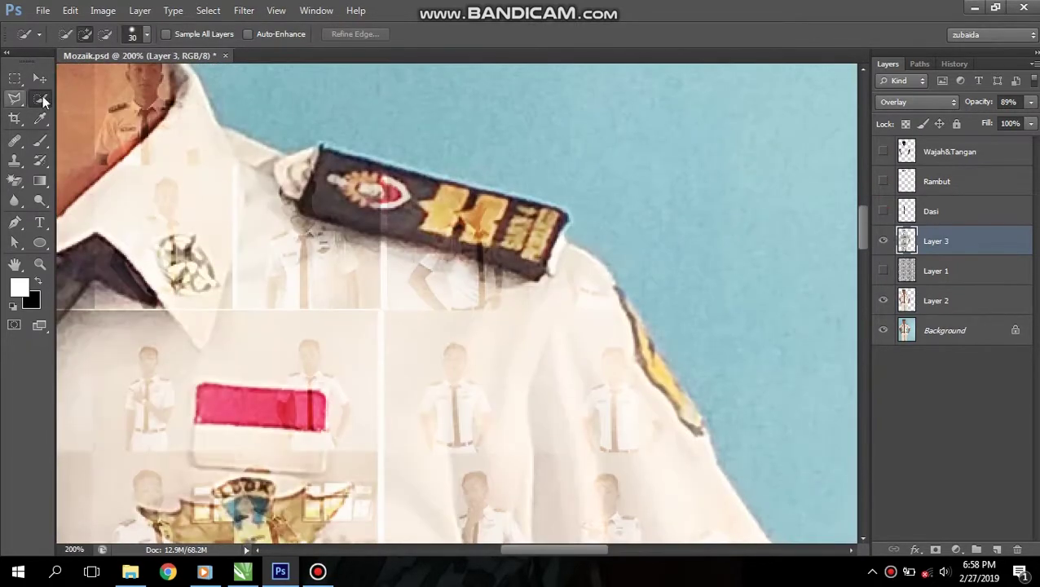
# Start a Quick Selection of the shoulder epaulette on Layer 3, with the brush size set to 16.
pyautogui.click(41, 99)
pyautogui.moveTo(369, 190); pyautogui.dragTo(476, 230)
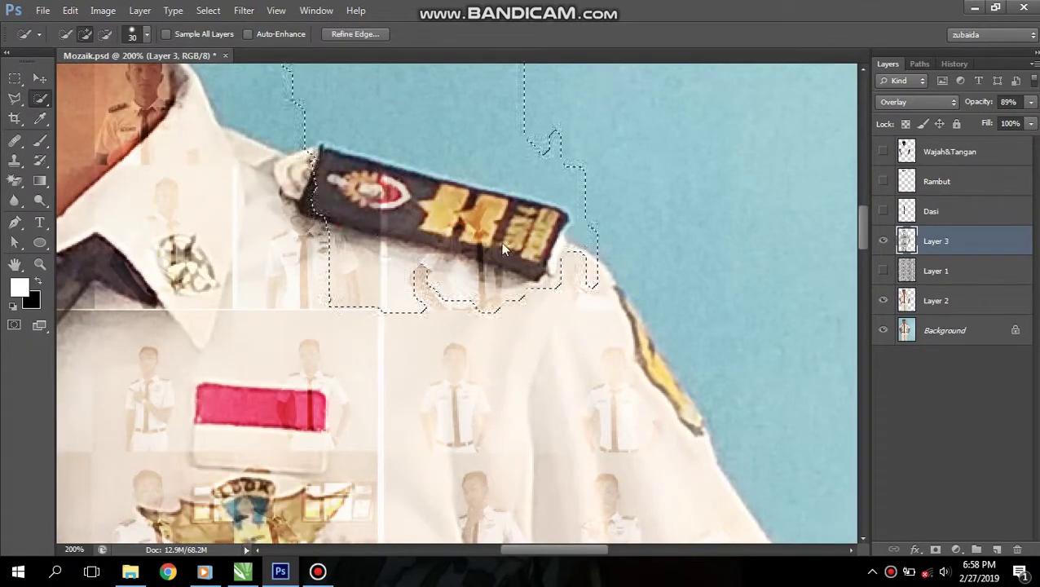
pyautogui.moveTo(477, 230)
pyautogui.mouseDown()
pyautogui.moveTo(505, 310)
pyautogui.moveTo(383, 260)
pyautogui.moveTo(580, 279)
pyautogui.moveTo(480, 290)
pyautogui.moveTo(499, 290)
pyautogui.mouseUp()
pyautogui.click(85, 34)
pyautogui.scroll(2, 326, 176)
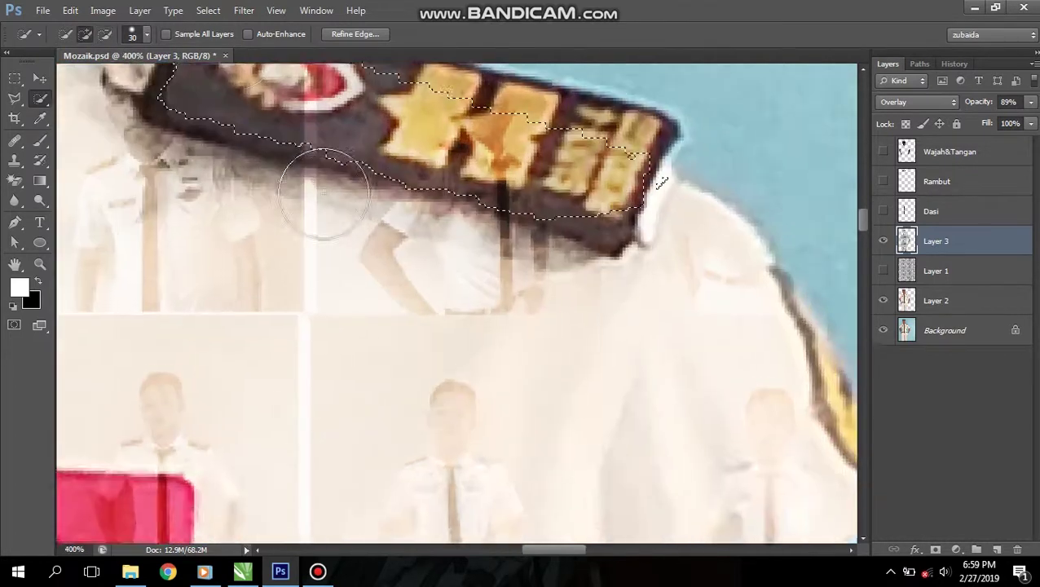
pyautogui.moveTo(194, 183)
pyautogui.mouseDown()
pyautogui.moveTo(418, 220)
pyautogui.moveTo(106, 119)
pyautogui.moveTo(128, 88)
pyautogui.moveTo(88, 80)
pyautogui.mouseUp()
pyautogui.click(146, 33)
pyautogui.click(316, 215)
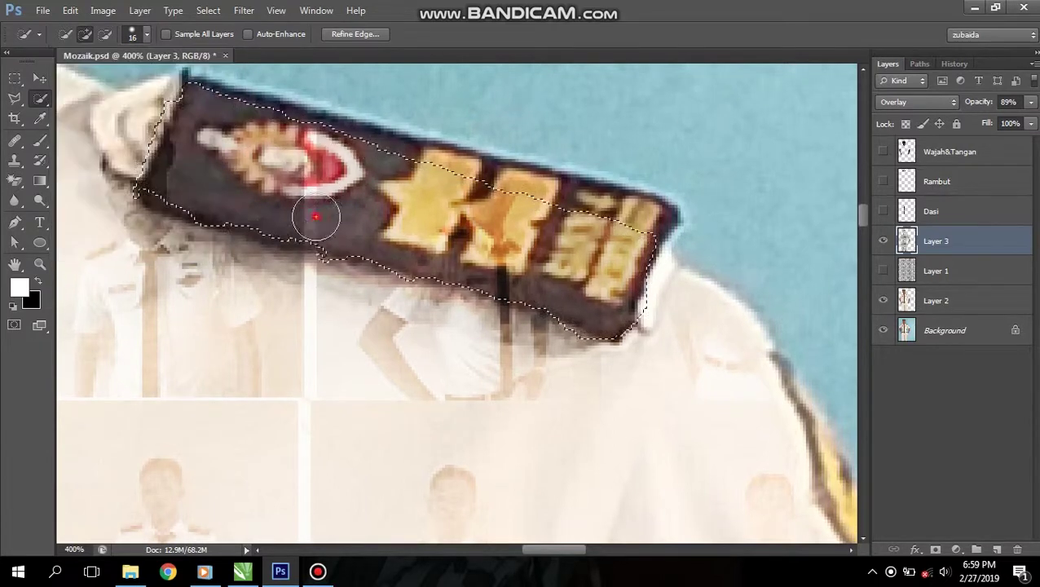
# Refine the epaulette selection and copy it to a new Layer 4 with Ctrl+J.
pyautogui.moveTo(314, 230)
pyautogui.mouseDown()
pyautogui.moveTo(249, 218)
pyautogui.moveTo(282, 291)
pyautogui.mouseUp()
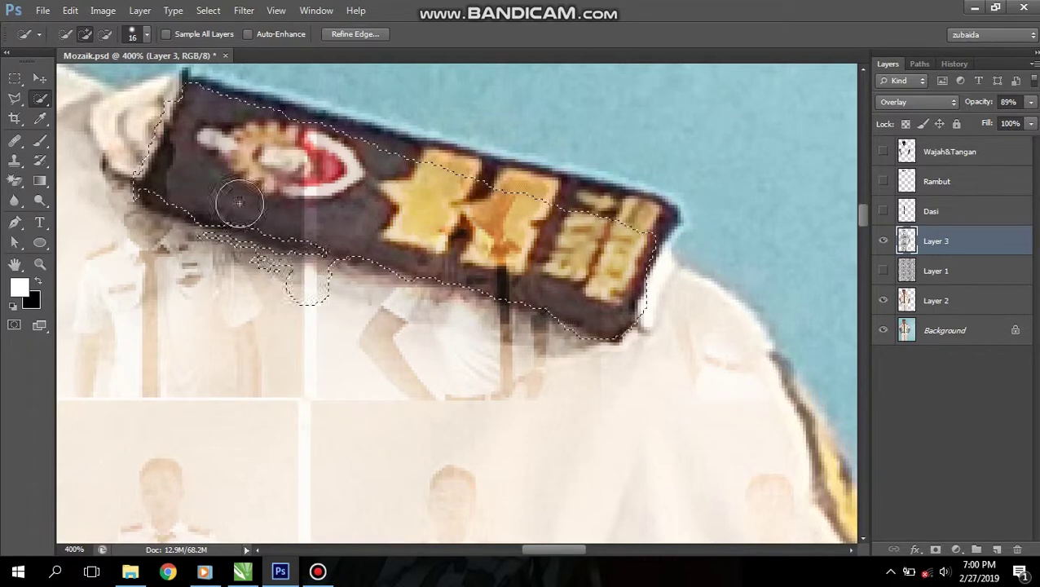
pyautogui.scroll(-2, 615, 416)
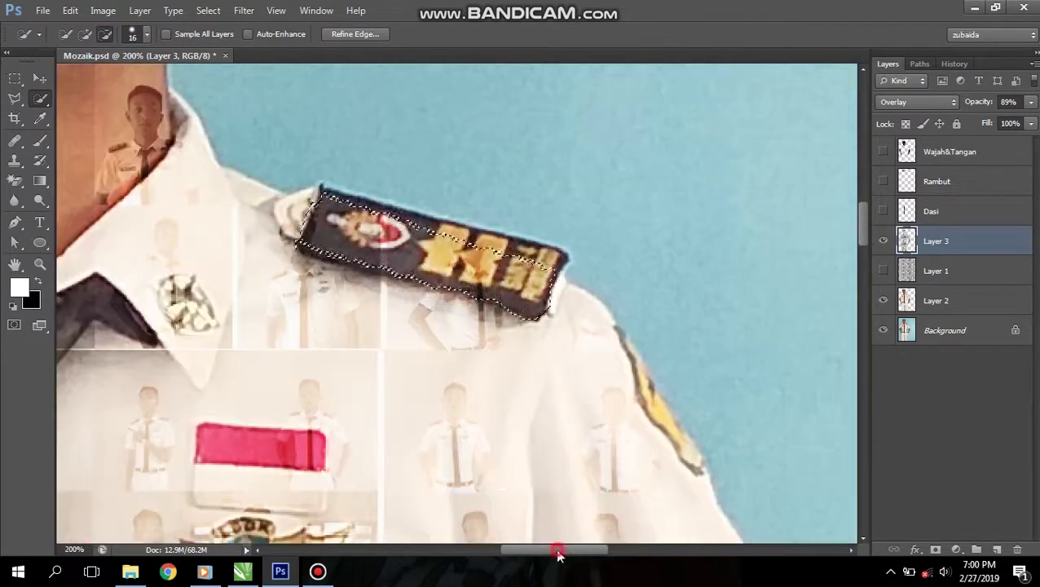
pyautogui.scroll(2, 263, 213)
pyautogui.scroll(2, 471, 471)
pyautogui.moveTo(424, 220)
pyautogui.mouseDown()
pyautogui.moveTo(583, 404)
pyautogui.moveTo(213, 360)
pyautogui.moveTo(569, 323)
pyautogui.moveTo(622, 272)
pyautogui.moveTo(517, 312)
pyautogui.moveTo(301, 343)
pyautogui.mouseUp()
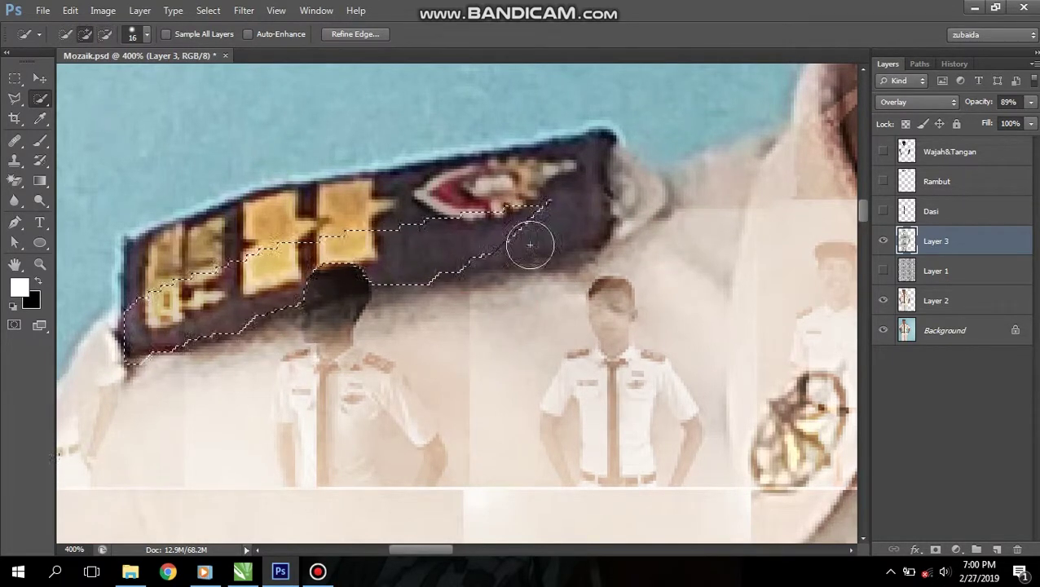
pyautogui.moveTo(482, 237)
pyautogui.mouseDown()
pyautogui.moveTo(343, 281)
pyautogui.moveTo(205, 304)
pyautogui.moveTo(182, 326)
pyautogui.mouseUp()
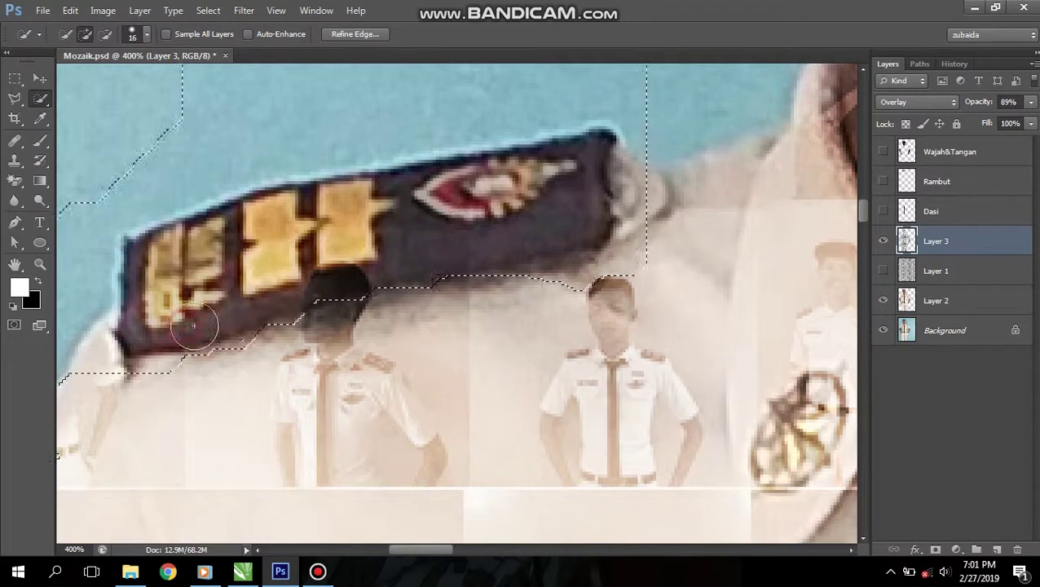
pyautogui.moveTo(606, 309)
pyautogui.keyDown('alt'); pyautogui.mouseDown()
pyautogui.moveTo(645, 260)
pyautogui.moveTo(610, 290)
pyautogui.moveTo(619, 283)
pyautogui.mouseUp(); pyautogui.keyUp('alt')
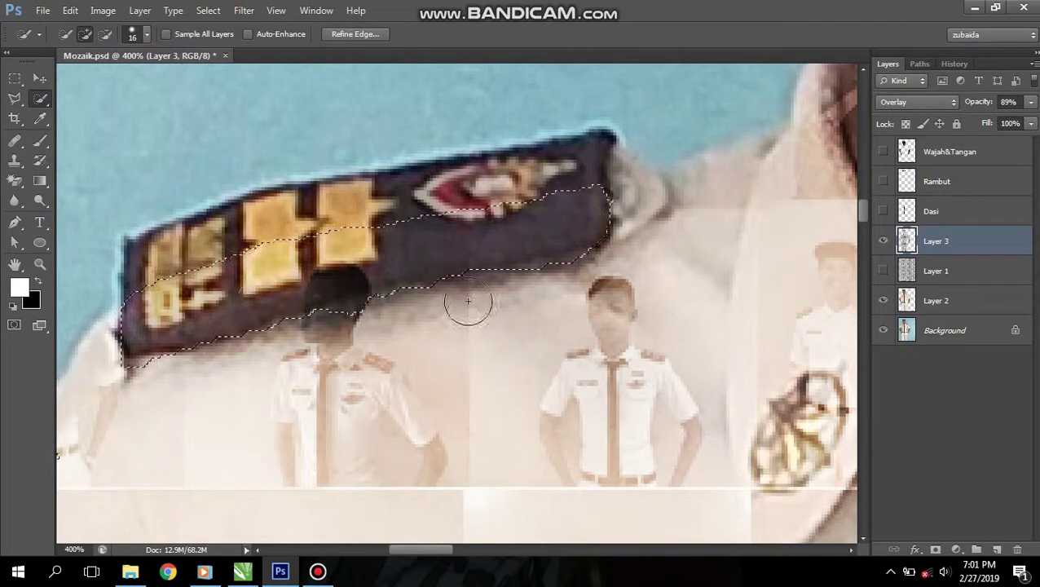
pyautogui.hotkey('ctrl', 'j')
pyautogui.click(103, 10)
# Darken the epaulette copy's midtones with Levels.
pyautogui.click(281, 67)
pyautogui.moveTo(663, 349); pyautogui.dragTo(725, 349)
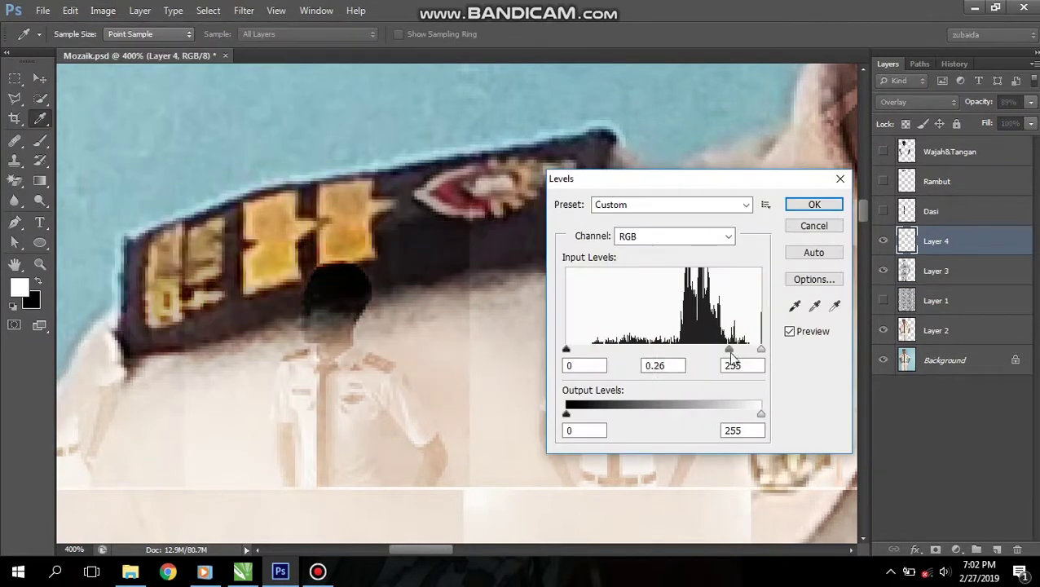
pyautogui.click(814, 204)
pyautogui.click(953, 101)
# Rename Layer 4 to Evolet and make Layer 3 active again.
pyautogui.rightClick(941, 138)
pyautogui.doubleClick(937, 240)
pyautogui.write('Evolet')
pyautogui.hotkey('ctrl', '0')
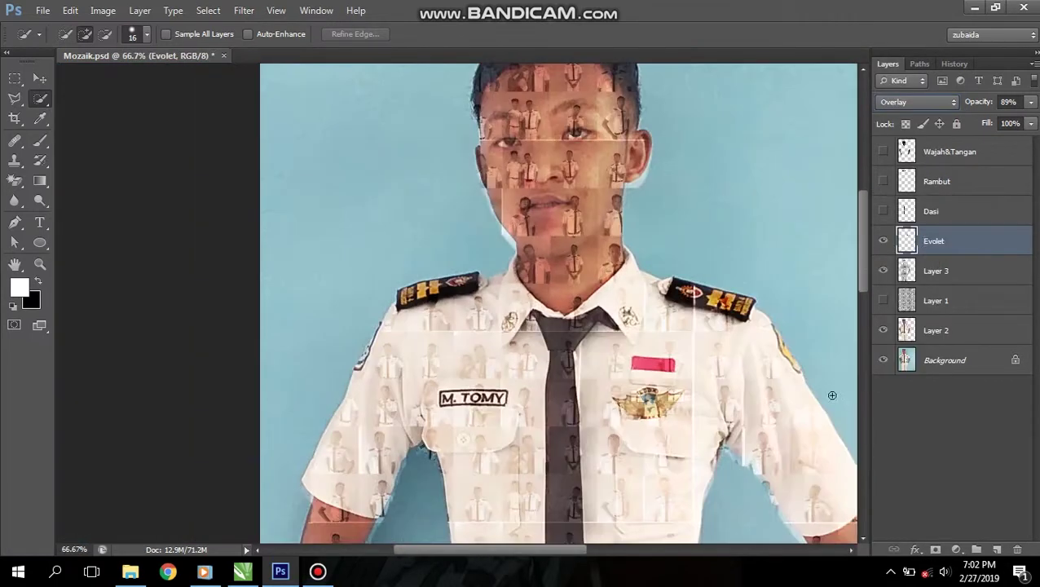
pyautogui.scroll(1, 505, 408)
pyautogui.scroll(1, 506, 503)
pyautogui.scroll(1, 636, 206)
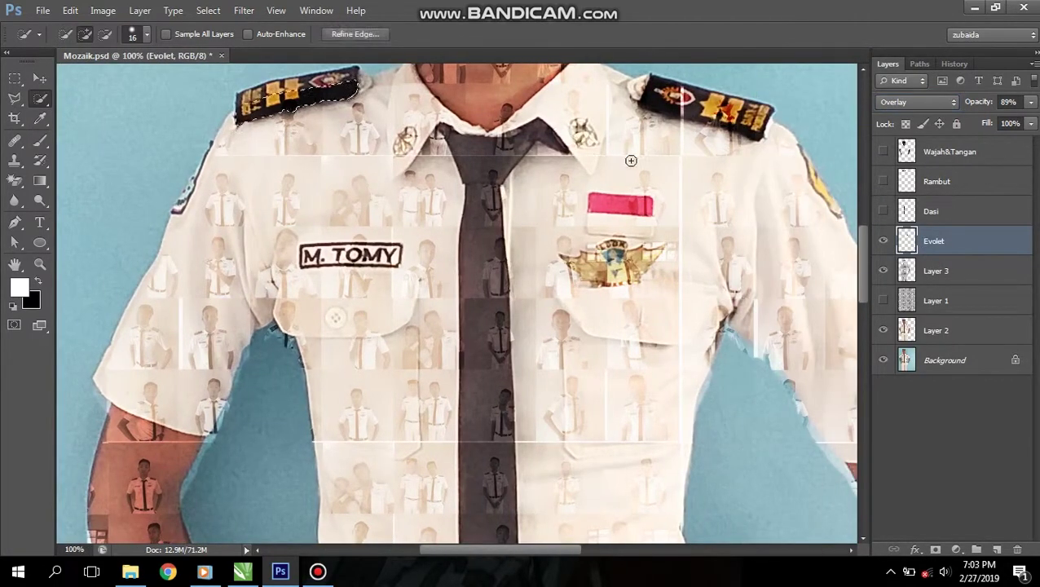
pyautogui.click(936, 270)
pyautogui.scroll(1, 469, 280)
pyautogui.scroll(1, 448, 248)
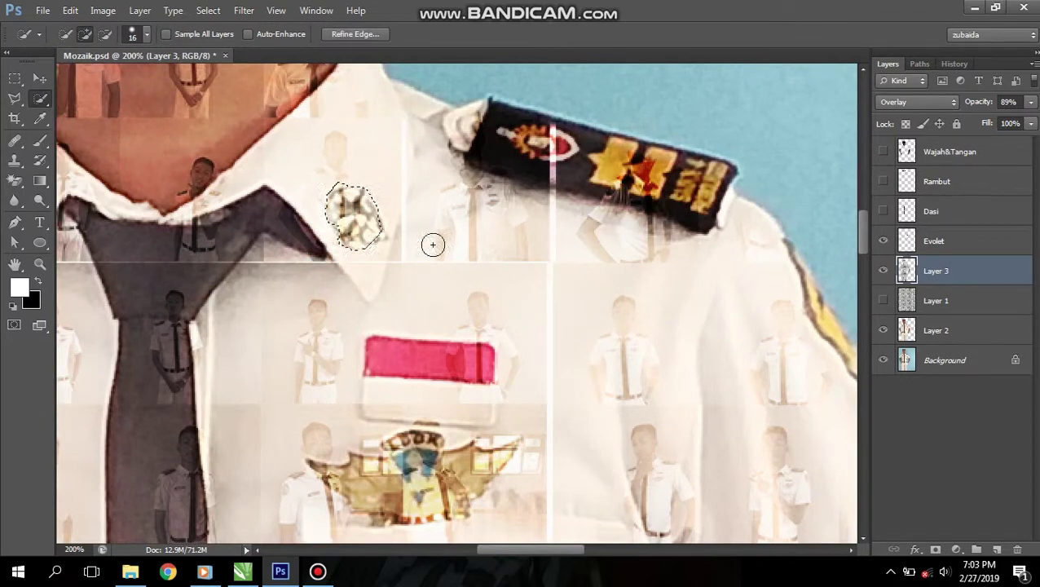
# Quick-select both collar insignia on Layer 3, undoing a stray name-tag selection.
pyautogui.moveTo(550, 550); pyautogui.dragTo(489, 550)
pyautogui.moveTo(447, 213); pyautogui.dragTo(459, 245)
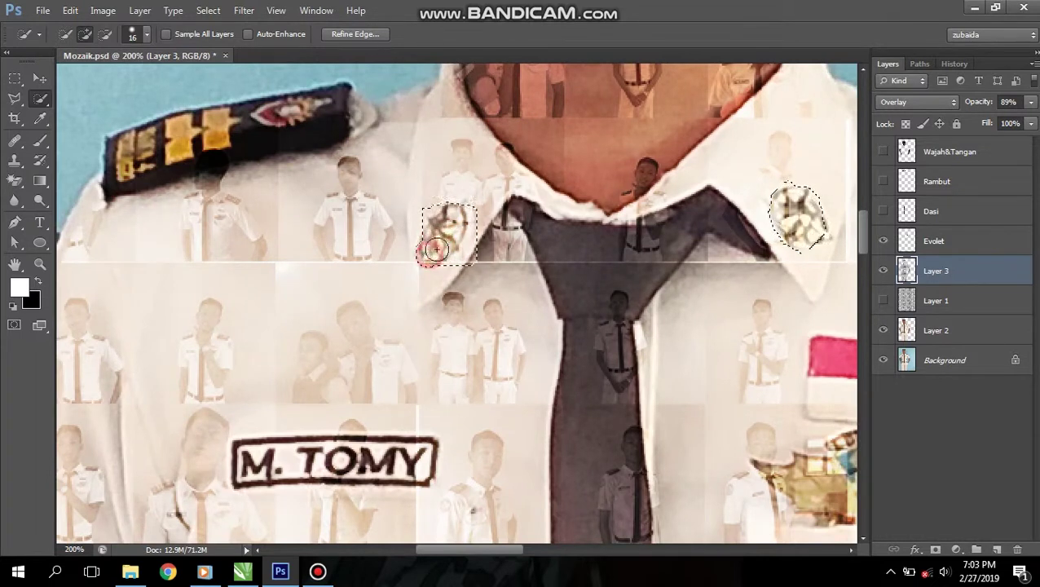
pyautogui.moveTo(429, 208); pyautogui.dragTo(480, 204)
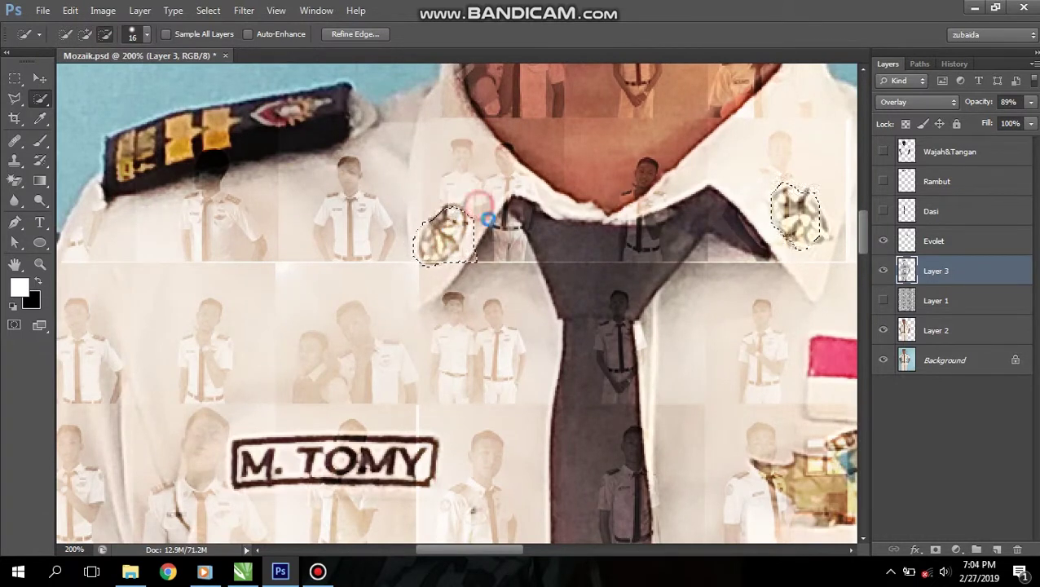
pyautogui.scroll(-3, 244, 342)
pyautogui.moveTo(246, 344); pyautogui.dragTo(434, 383)
pyautogui.hotkey('ctrl', 'alt', 'z')
pyautogui.hotkey('ctrl', 'alt', 'z')
pyautogui.scroll(2, 542, 234)
# Copy the insignia to a new layer and darken its midtones to 0.16 with Levels.
pyautogui.hotkey('ctrl', 'j')
pyautogui.click(102, 10)
pyautogui.click(353, 65)
pyautogui.click(102, 10)
pyautogui.click(353, 65)
pyautogui.moveTo(664, 349); pyautogui.dragTo(745, 363)
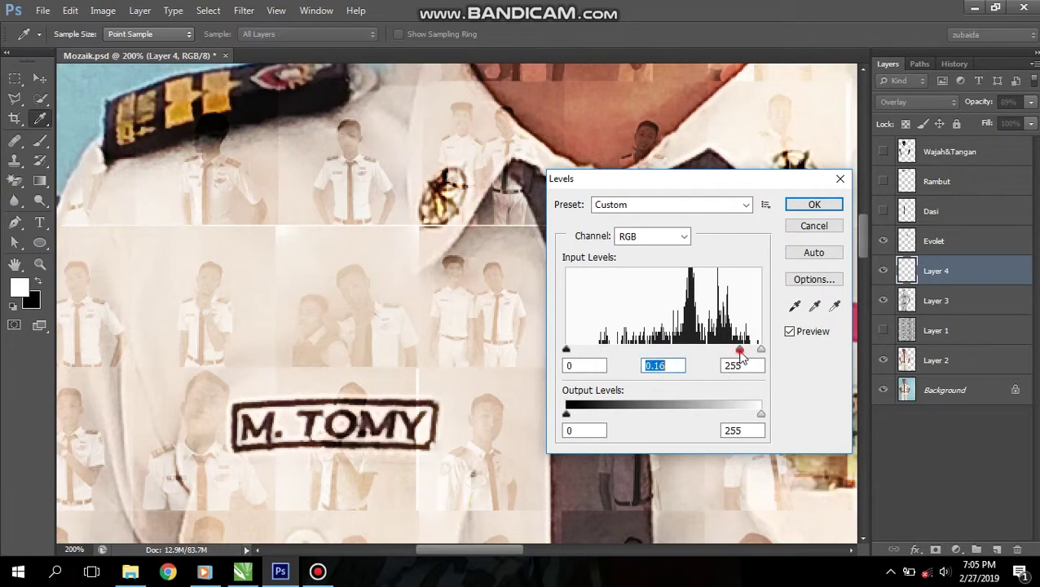
pyautogui.click(814, 204)
# Keep the blending mode, rename the layer Bintang Maritim, and reselect Layer 3.
pyautogui.click(916, 102)
pyautogui.click(908, 320)
pyautogui.click(916, 102)
pyautogui.click(908, 302)
pyautogui.doubleClick(935, 270)
pyautogui.press('Return')
pyautogui.moveTo(468, 550); pyautogui.dragTo(519, 549)
pyautogui.moveTo(861, 236); pyautogui.dragTo(861, 245)
pyautogui.click(954, 298)
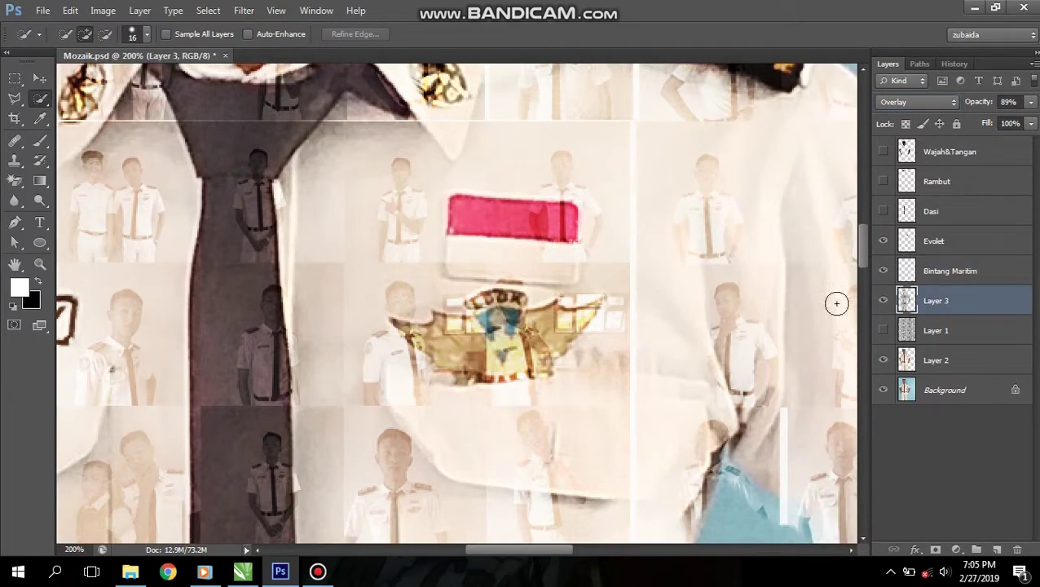
# Hide the Evolet layer and try selecting the flag patch on Layer 3.
pyautogui.click(882, 240)
pyautogui.moveTo(497, 220)
pyautogui.mouseDown()
pyautogui.moveTo(483, 180)
pyautogui.moveTo(464, 267)
pyautogui.mouseUp()
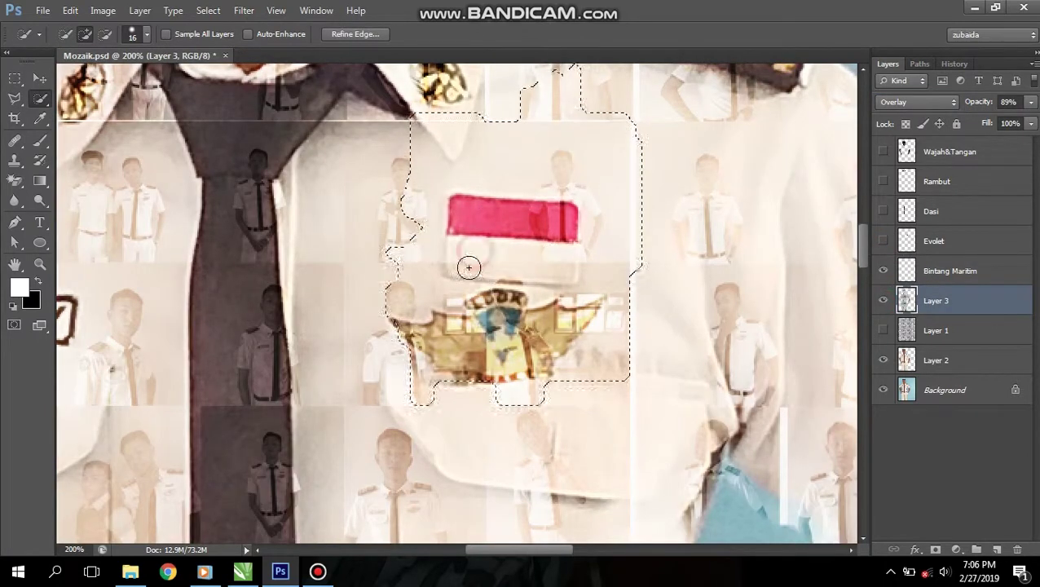
pyautogui.keyDown('alt'); pyautogui.click(534, 146); pyautogui.keyUp('alt')
pyautogui.keyDown('alt'); pyautogui.click(630, 312); pyautogui.keyUp('alt')
pyautogui.keyDown('alt'); pyautogui.click(406, 176); pyautogui.keyUp('alt')
pyautogui.keyDown('alt'); pyautogui.click(395, 259); pyautogui.keyUp('alt')
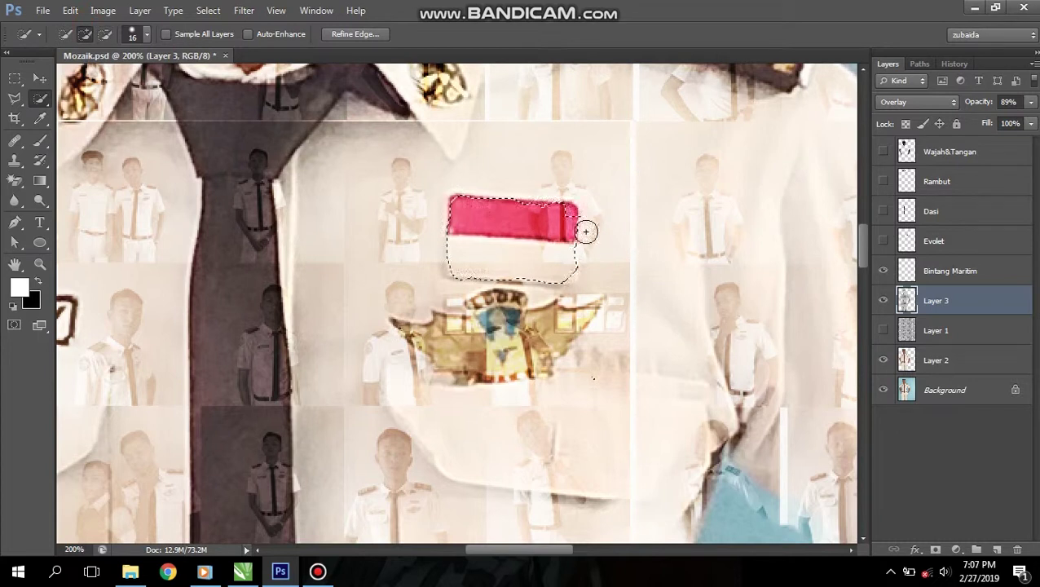
pyautogui.rightClick(571, 271)
pyautogui.press('Escape')
# Select the wing badge with Quick Selection, adding and removing areas.
pyautogui.scroll(-1, 343, 186)
pyautogui.moveTo(452, 326); pyautogui.dragTo(515, 298)
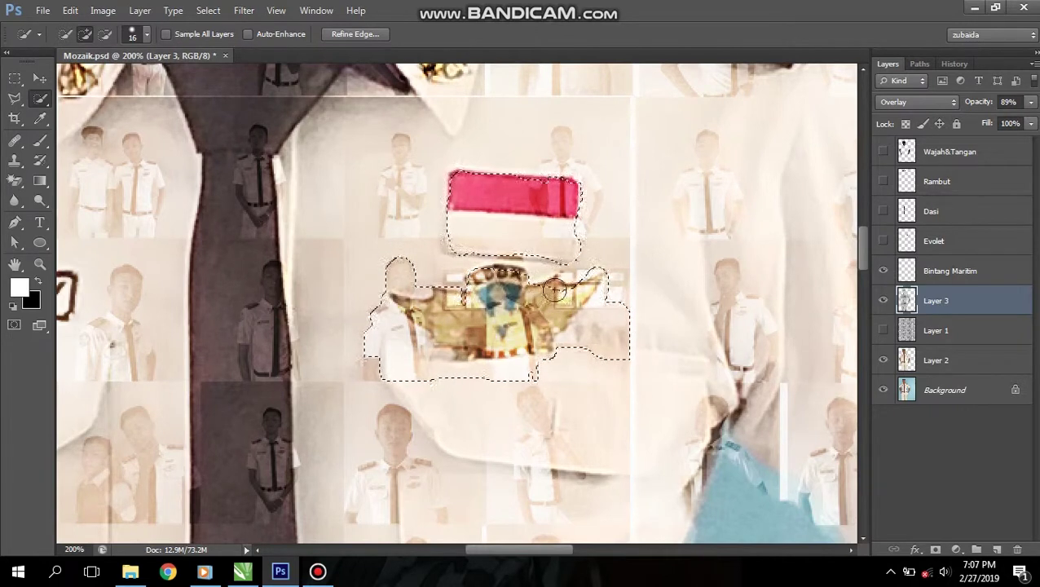
pyautogui.click(104, 34)
pyautogui.moveTo(407, 281)
pyautogui.mouseDown()
pyautogui.moveTo(445, 367)
pyautogui.moveTo(418, 340)
pyautogui.mouseUp()
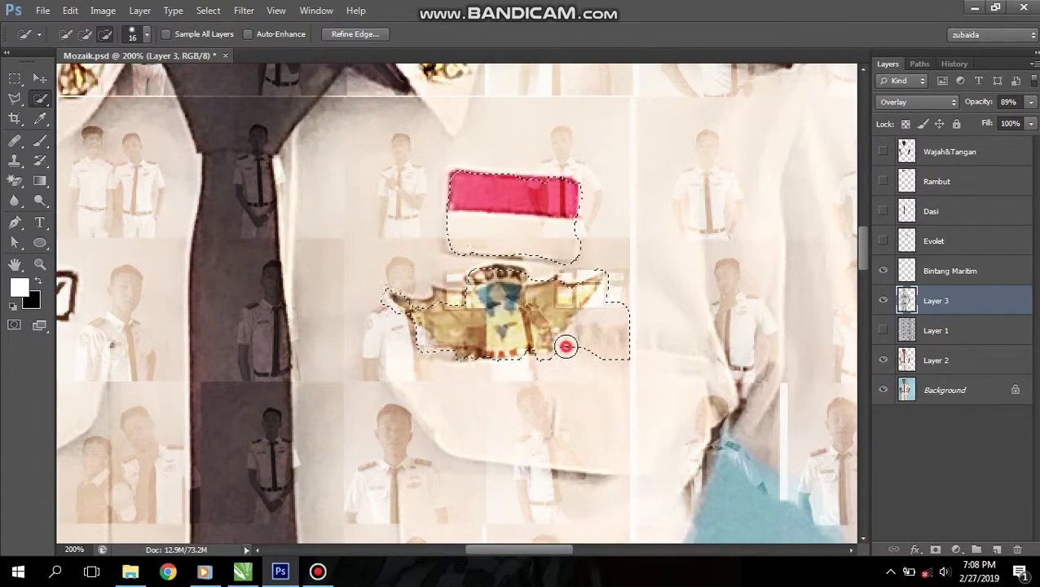
pyautogui.moveTo(563, 345); pyautogui.dragTo(564, 364)
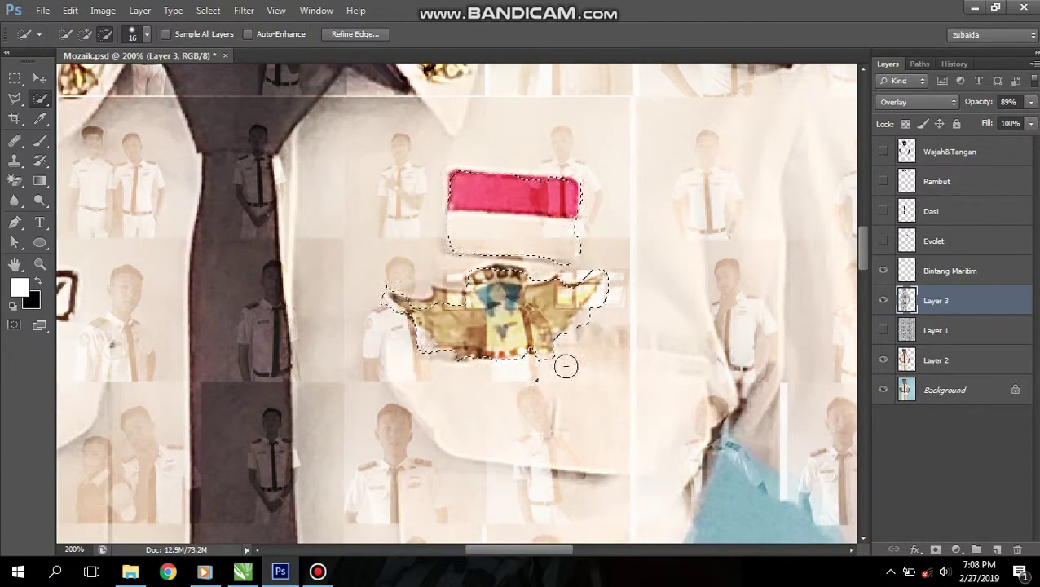
pyautogui.click(85, 34)
pyautogui.click(430, 325)
pyautogui.moveTo(432, 309); pyautogui.dragTo(436, 360)
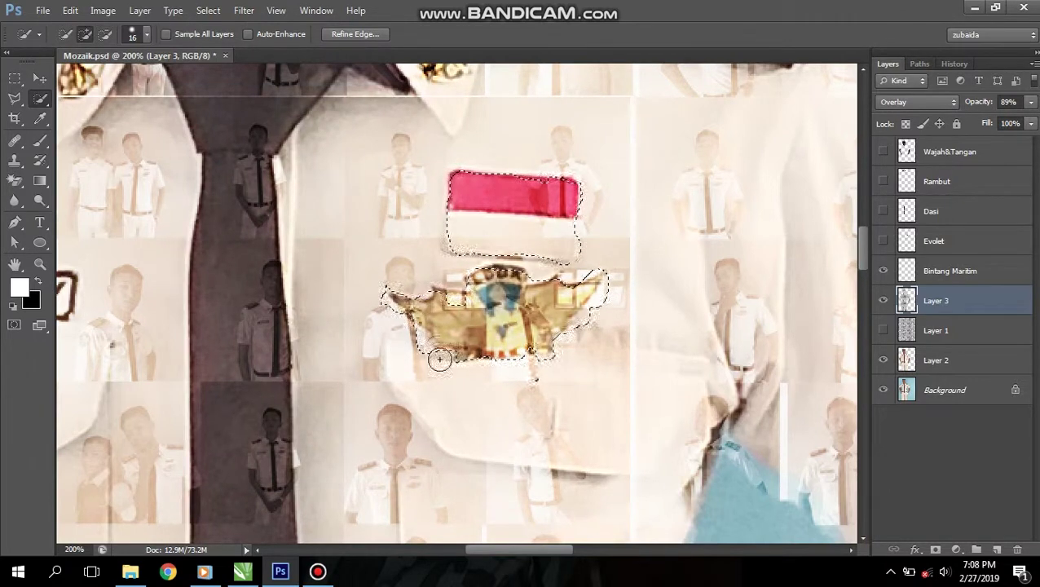
pyautogui.hotkey('ctrl', 'z')
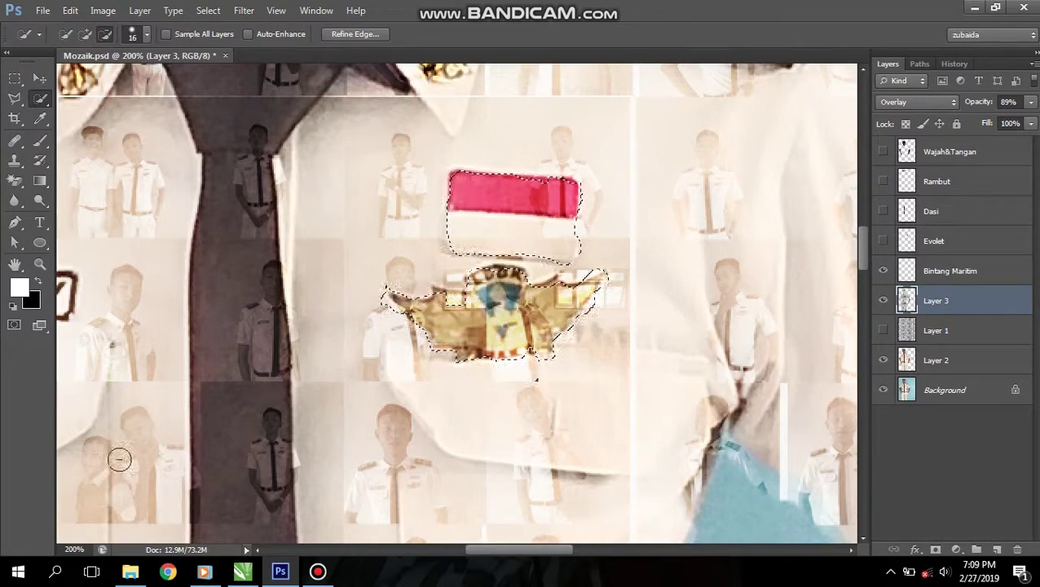
pyautogui.hscroll(-5, 98, 367)
pyautogui.moveTo(469, 300); pyautogui.dragTo(603, 309)
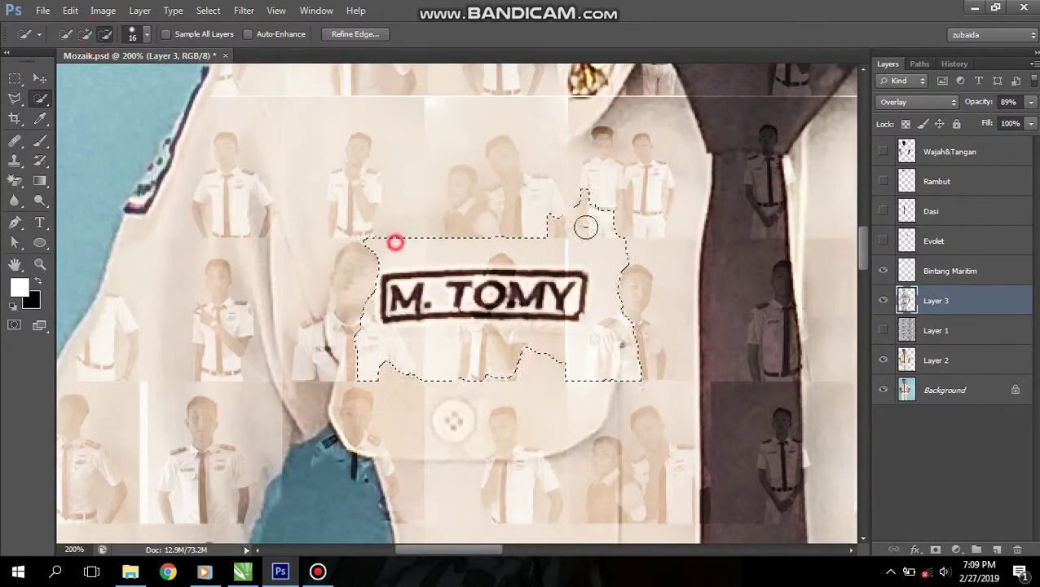
pyautogui.click(501, 246)
pyautogui.moveTo(596, 241); pyautogui.dragTo(378, 348)
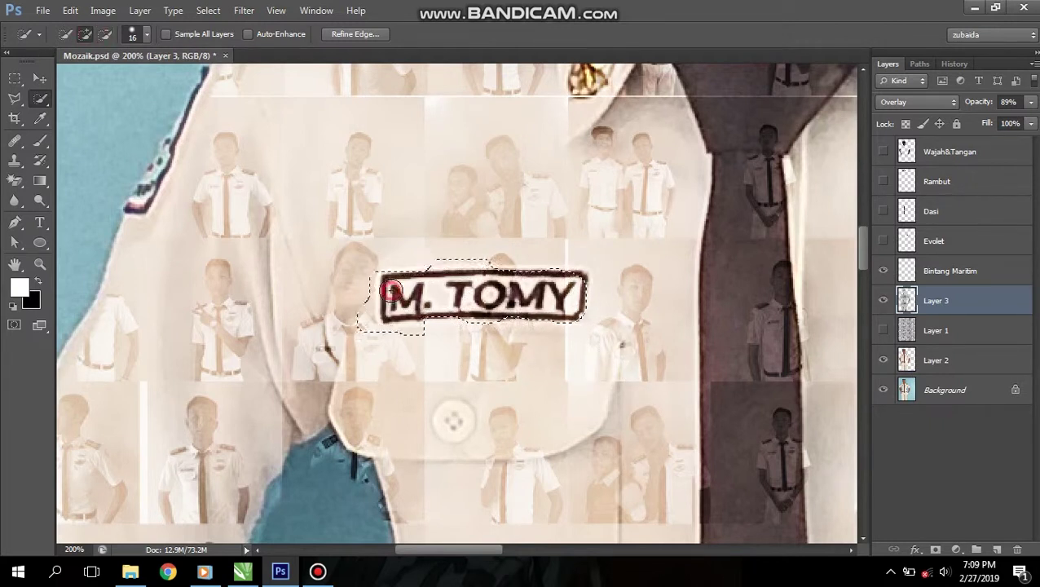
pyautogui.moveTo(391, 290)
pyautogui.mouseDown()
pyautogui.moveTo(369, 323)
pyautogui.moveTo(484, 332)
pyautogui.moveTo(434, 338)
pyautogui.mouseUp()
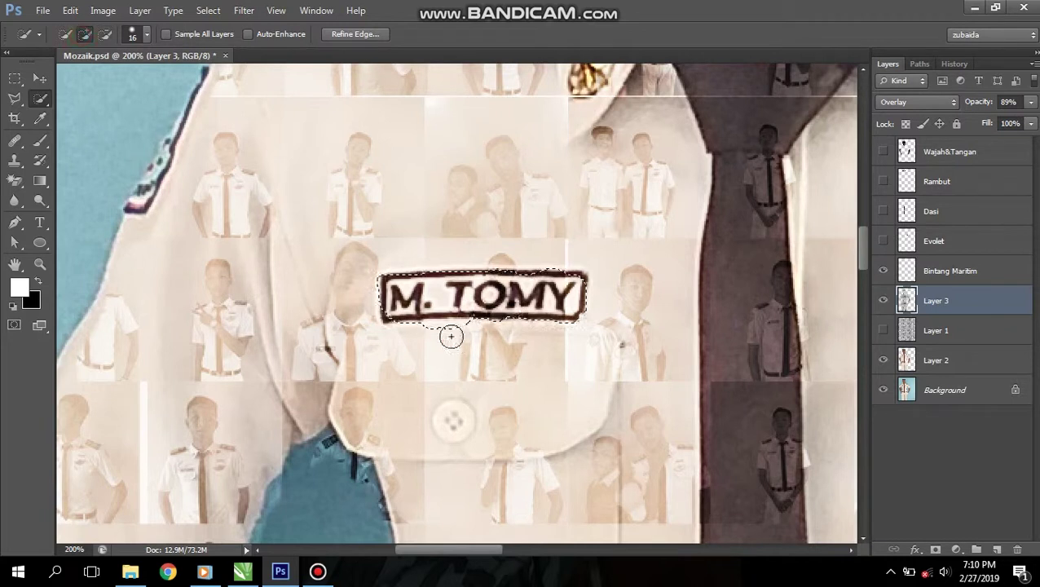
# Copy the name tag to a new layer and darken it with Levels.
pyautogui.hotkey('ctrl', 'j')
pyautogui.click(103, 11)
pyautogui.click(326, 48)
pyautogui.click(649, 85)
pyautogui.click(102, 10)
pyautogui.click(290, 65)
pyautogui.click(810, 65)
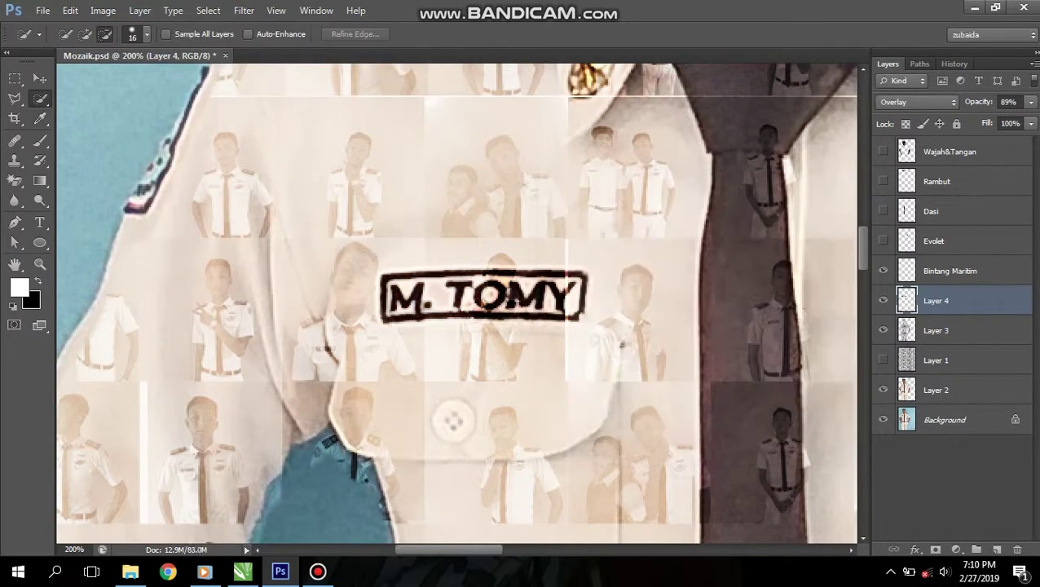
# Rename the new name-tag layer to Atribut.
pyautogui.doubleClick(961, 300)
pyautogui.press('Escape')
pyautogui.doubleClick(936, 301)
pyautogui.write('Atribut')
pyautogui.press('Return')
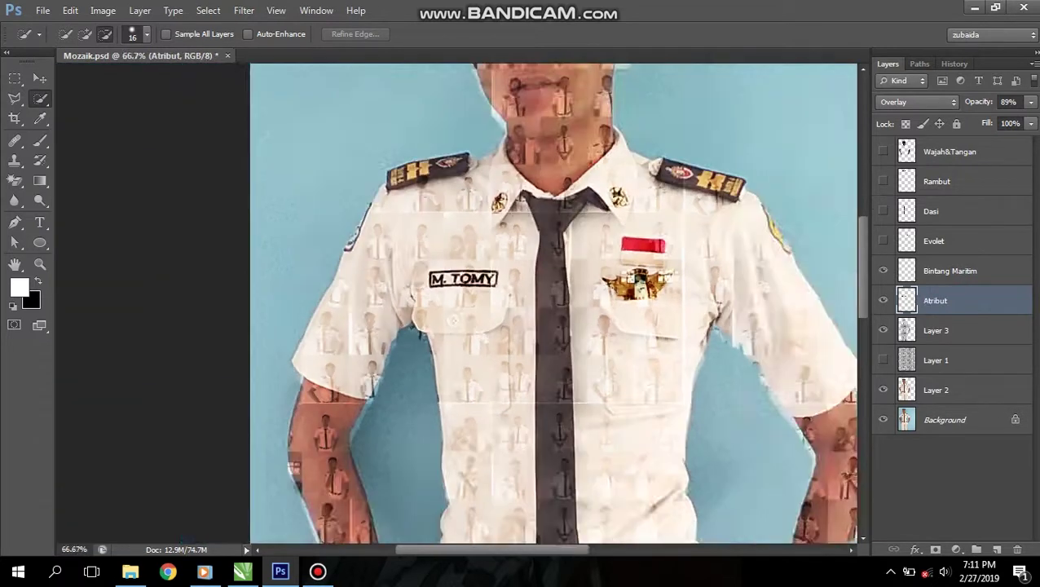
pyautogui.scroll(3, 501, 384)
pyautogui.hotkey('alt', '[')
# Make Layer 3 active and begin a thin Quick Selection on the shoulder.
pyautogui.click(218, 309)
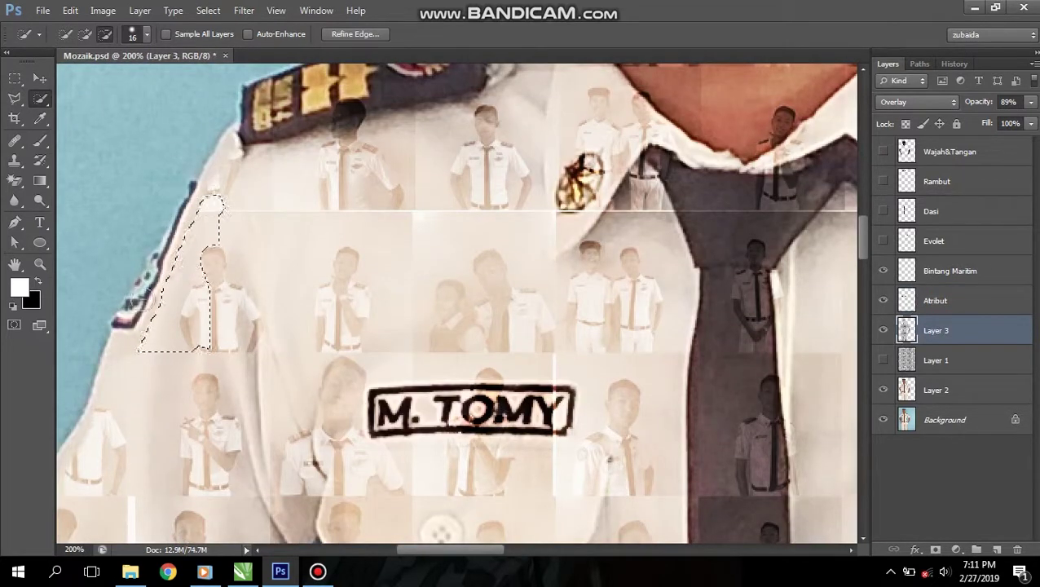
pyautogui.moveTo(201, 348); pyautogui.dragTo(227, 235)
pyautogui.keyDown('shift'); pyautogui.click(188, 306); pyautogui.keyUp('shift')
pyautogui.moveTo(214, 271); pyautogui.dragTo(304, 351)
pyautogui.hscroll(5, 326, 261)
pyautogui.hscroll(5, 474, 214)
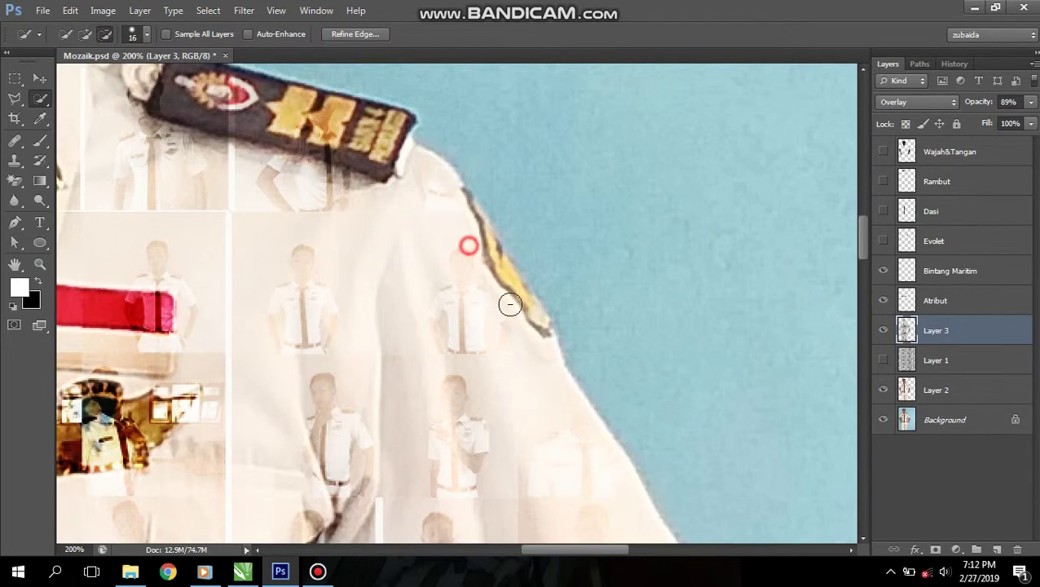
# Refine the selection to hug the yellow patch edge down the shoulder.
pyautogui.moveTo(451, 229); pyautogui.dragTo(325, 169)
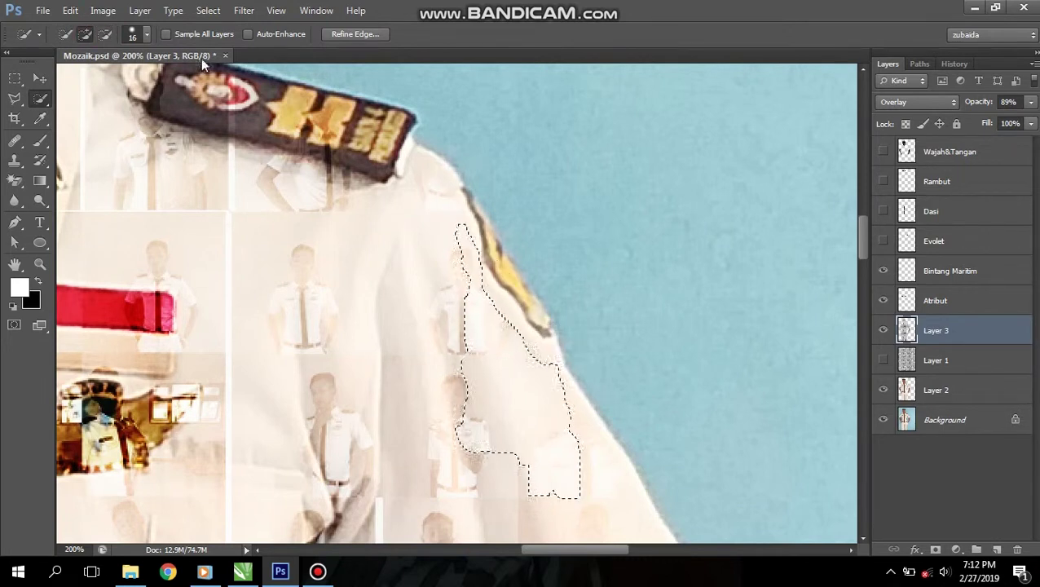
pyautogui.moveTo(562, 519); pyautogui.dragTo(559, 372)
pyautogui.click(86, 35)
pyautogui.moveTo(462, 294)
pyautogui.mouseDown()
pyautogui.moveTo(480, 261)
pyautogui.moveTo(499, 350)
pyautogui.mouseUp()
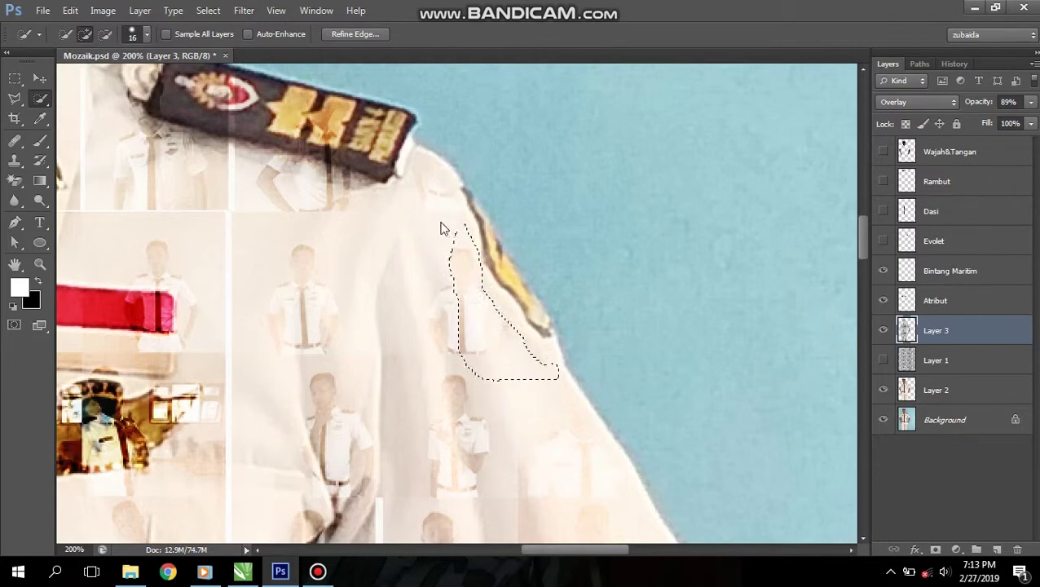
pyautogui.scroll(-1, 444, 228)
pyautogui.moveTo(444, 228); pyautogui.dragTo(429, 290)
pyautogui.moveTo(500, 354); pyautogui.dragTo(483, 365)
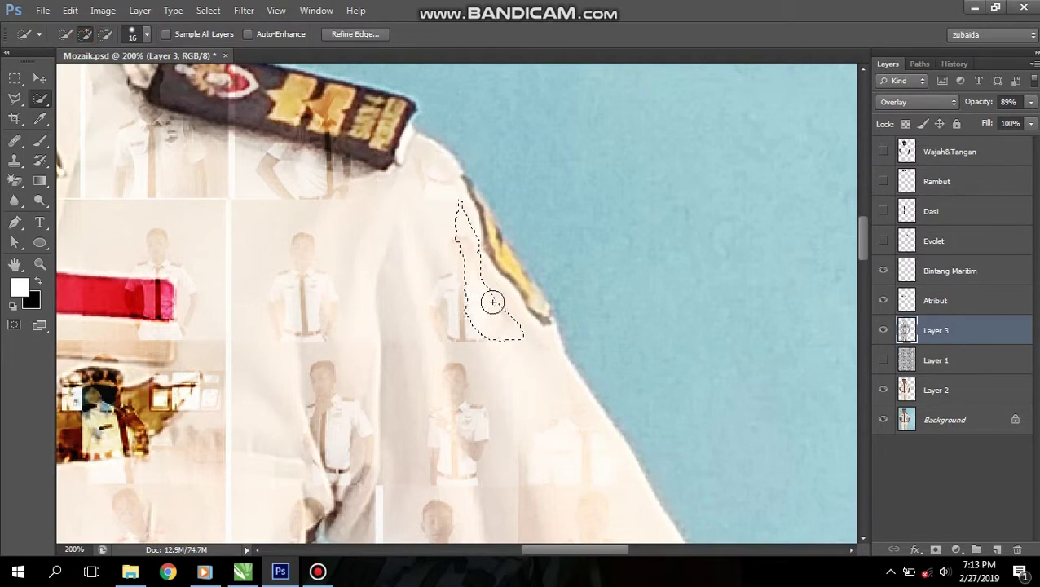
pyautogui.moveTo(476, 303); pyautogui.dragTo(464, 291)
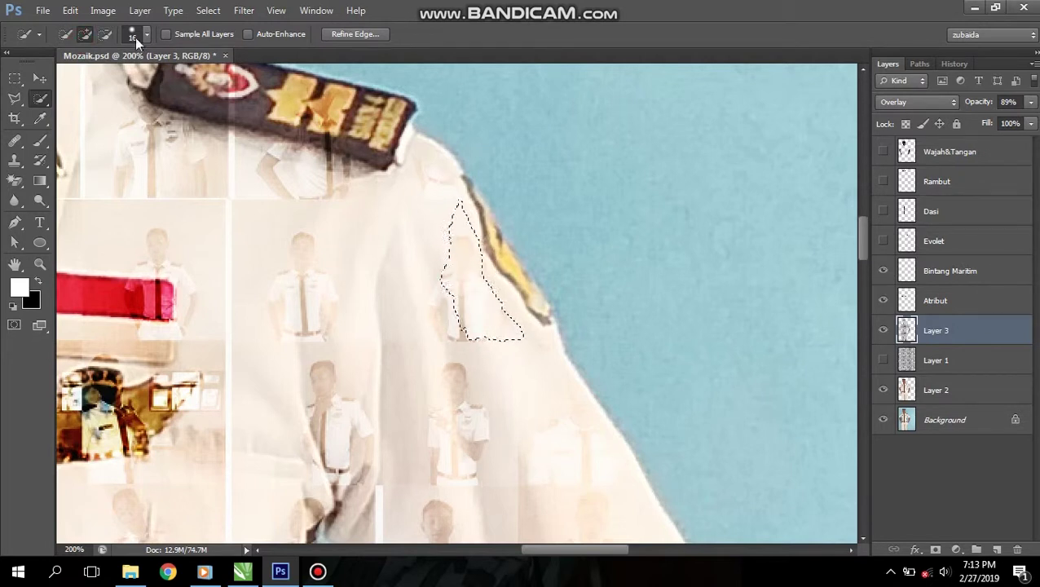
pyautogui.hotkey('ctrl', 'z')
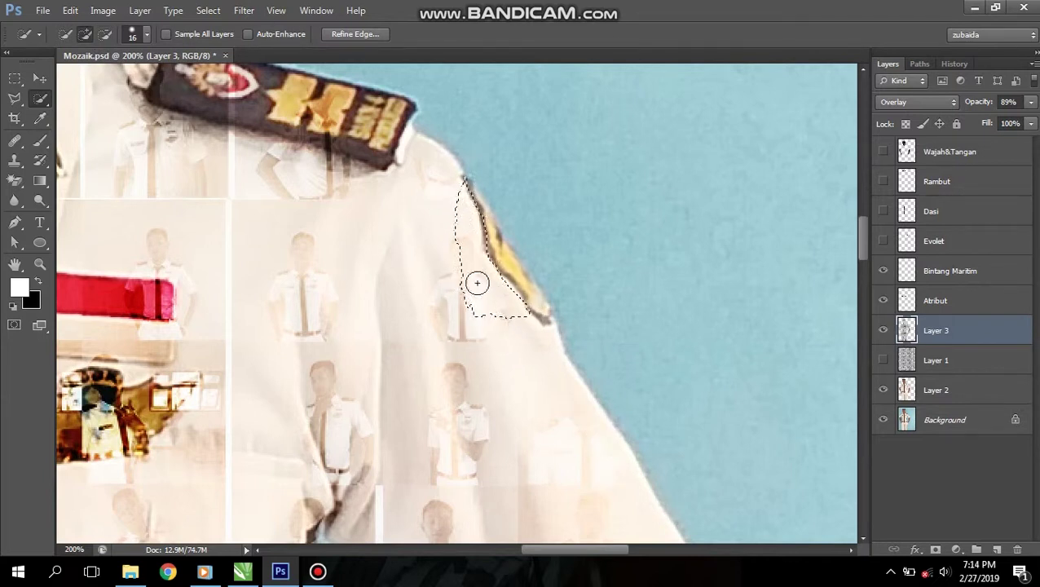
# Copy the shoulder edge to a new layer and adjust its Levels midtones.
pyautogui.hotkey('ctrl', 'j')
pyautogui.click(103, 10)
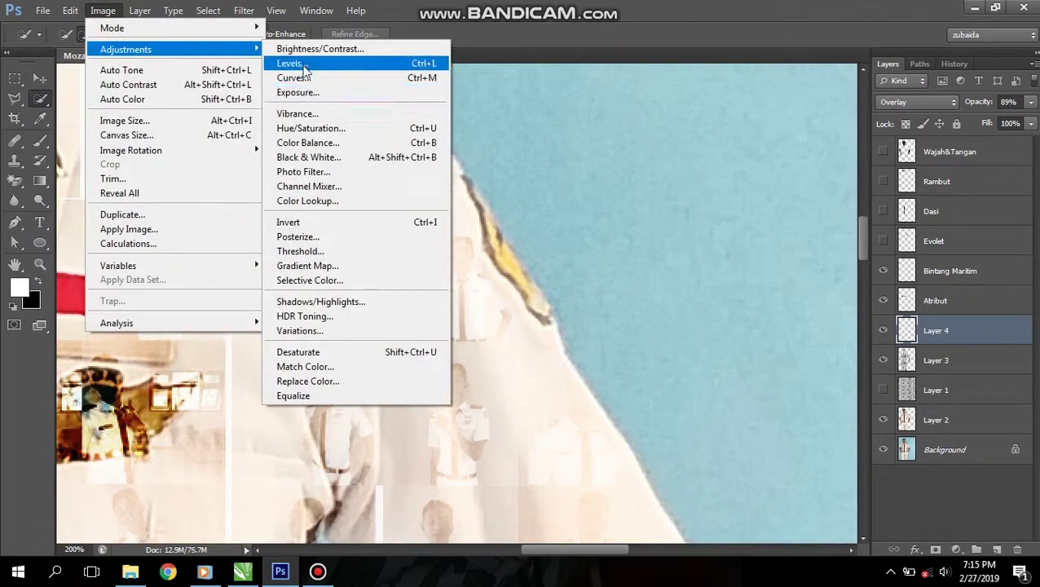
pyautogui.click(481, 130)
pyautogui.moveTo(663, 348); pyautogui.dragTo(673, 352)
pyautogui.click(822, 204)
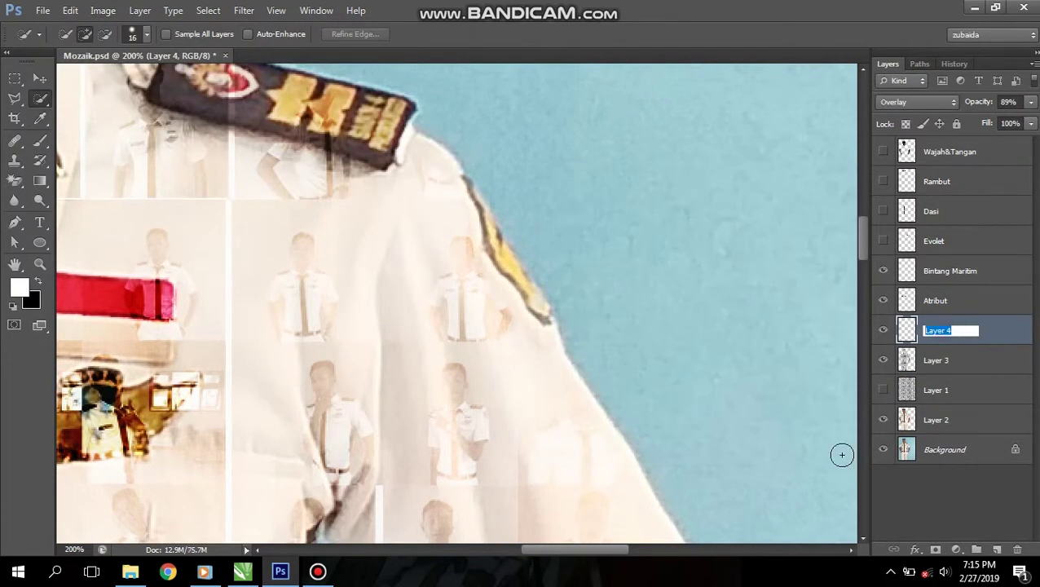
# Name the shoulder layer Bet and drag Layer 3 to the top of the stack.
pyautogui.click(945, 360)
pyautogui.hotkey('ctrl', '0')
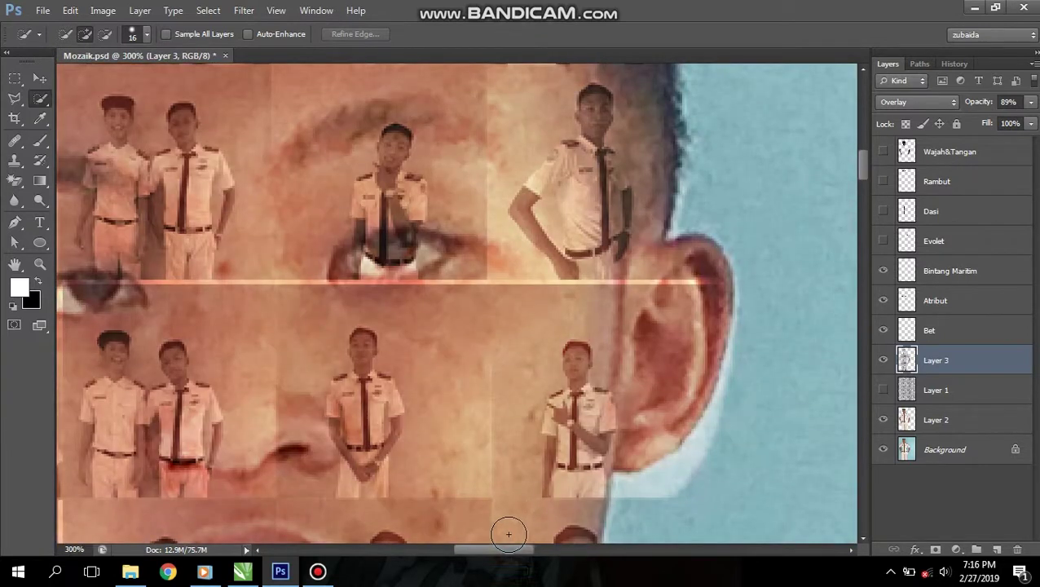
pyautogui.moveTo(935, 360)
pyautogui.mouseDown()
pyautogui.moveTo(893, 302)
pyautogui.moveTo(937, 147)
pyautogui.mouseUp()
# Quick-select the left and right eyebrows, trimming overspill from the right brow.
pyautogui.click(273, 278)
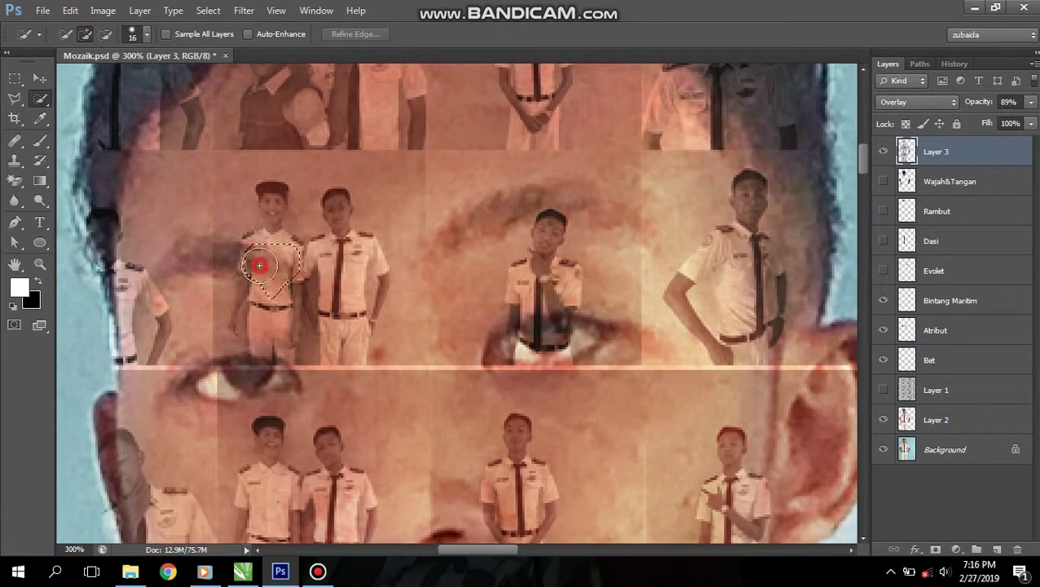
pyautogui.moveTo(199, 265)
pyautogui.mouseDown()
pyautogui.moveTo(202, 301)
pyautogui.moveTo(186, 342)
pyautogui.moveTo(156, 308)
pyautogui.mouseUp()
pyautogui.moveTo(170, 359); pyautogui.dragTo(257, 308)
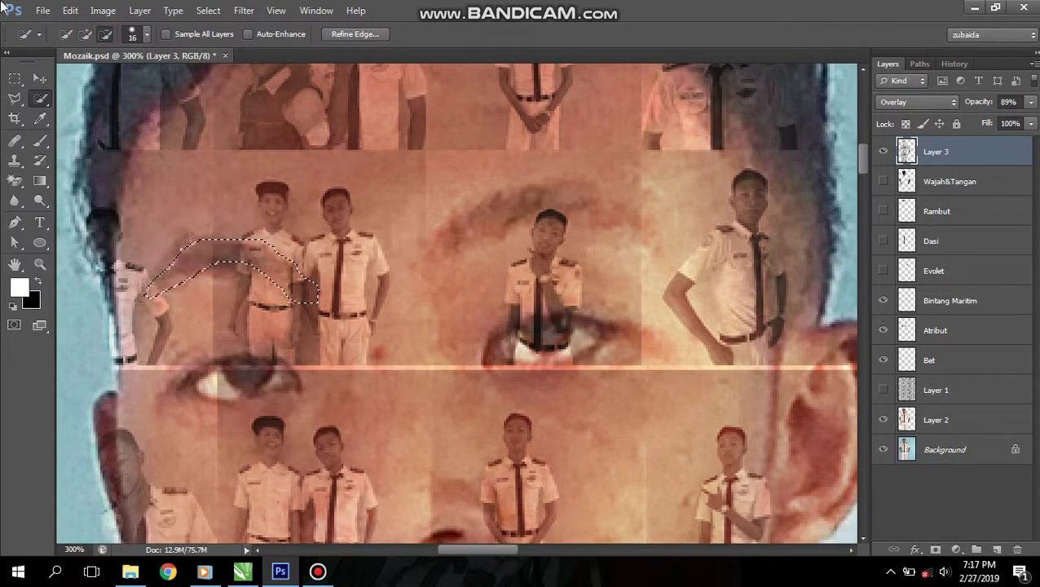
pyautogui.moveTo(525, 260); pyautogui.dragTo(553, 265)
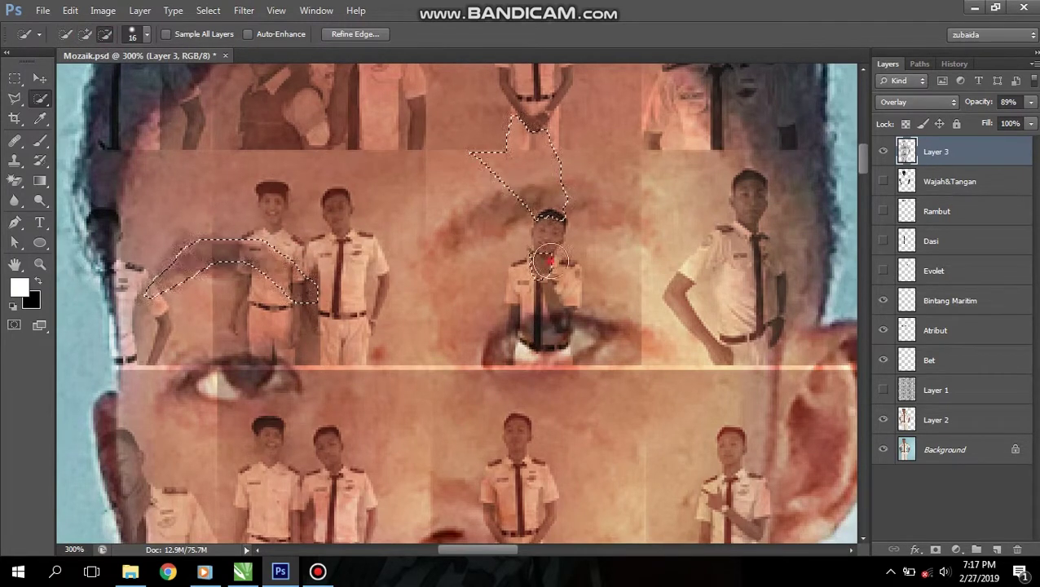
pyautogui.moveTo(599, 214); pyautogui.dragTo(643, 288)
pyautogui.click(104, 34)
pyautogui.moveTo(733, 212); pyautogui.dragTo(627, 130)
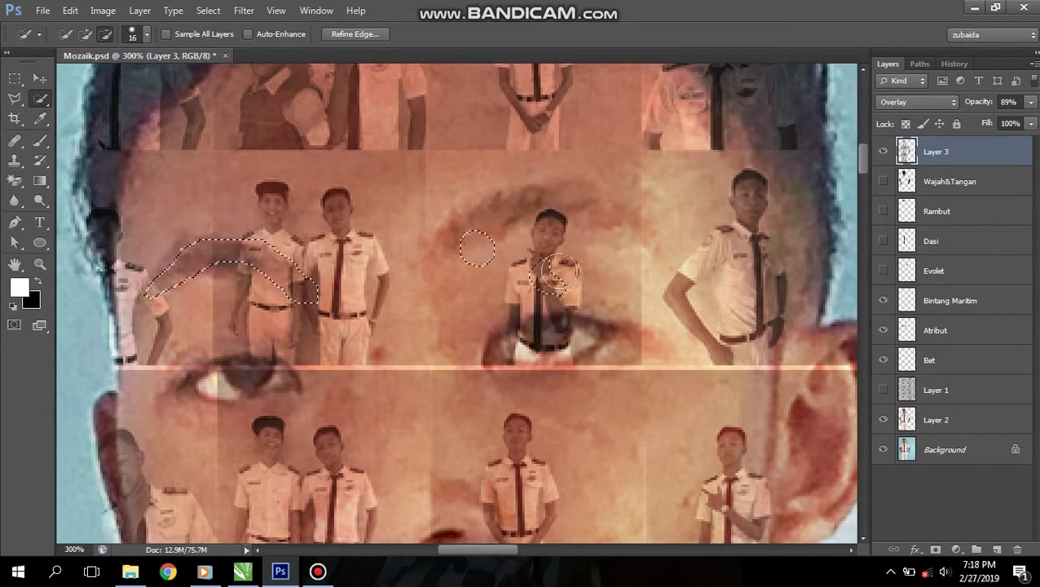
pyautogui.moveTo(548, 225); pyautogui.dragTo(489, 244)
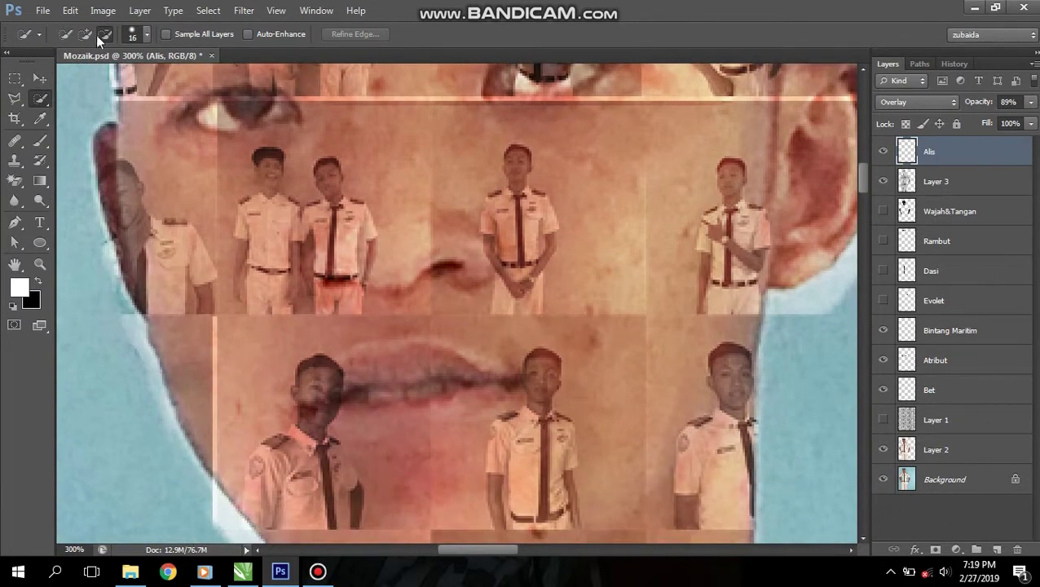
# Quick-select the nostrils and lips on Layer 3, trimming overspill.
pyautogui.click(985, 185)
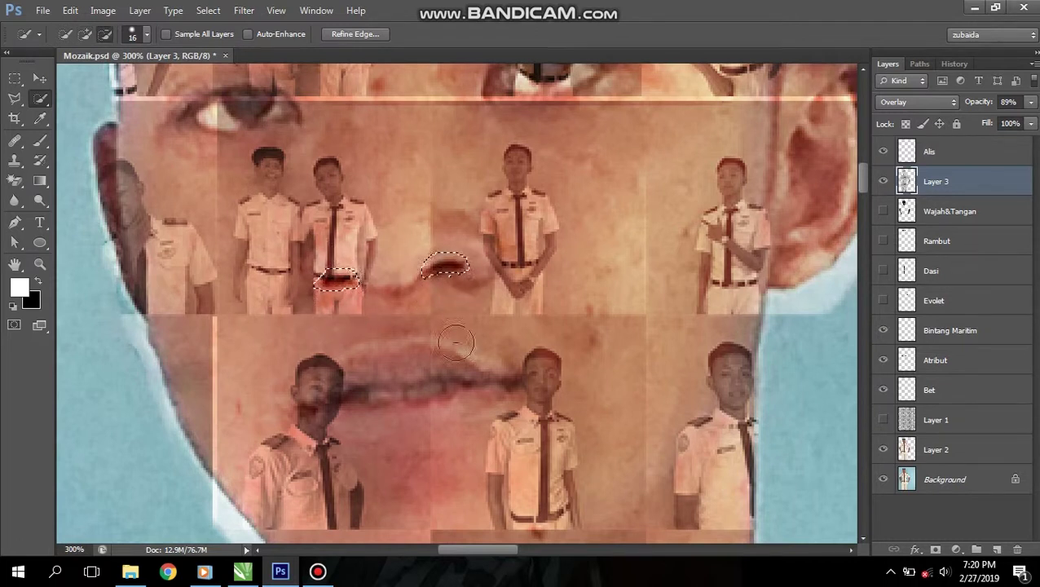
pyautogui.scroll(-3, 455, 342)
pyautogui.moveTo(401, 348)
pyautogui.mouseDown()
pyautogui.moveTo(399, 273)
pyautogui.moveTo(302, 301)
pyautogui.moveTo(161, 233)
pyautogui.mouseUp()
pyautogui.click(105, 34)
pyautogui.moveTo(472, 245); pyautogui.dragTo(544, 330)
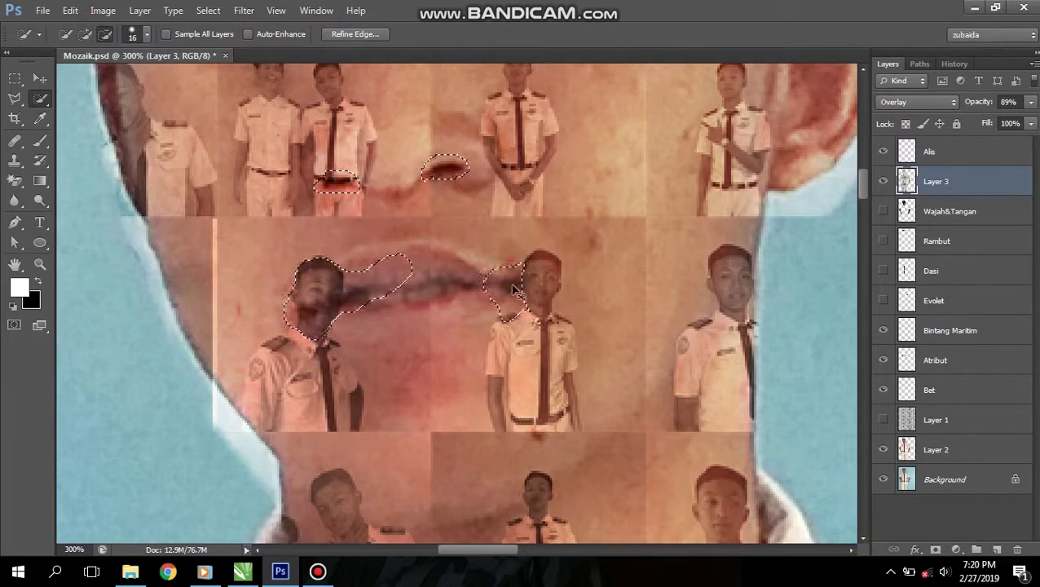
pyautogui.moveTo(431, 249)
pyautogui.mouseDown()
pyautogui.moveTo(499, 290)
pyautogui.moveTo(358, 383)
pyautogui.moveTo(459, 363)
pyautogui.moveTo(405, 377)
pyautogui.moveTo(317, 326)
pyautogui.moveTo(310, 297)
pyautogui.moveTo(287, 321)
pyautogui.moveTo(465, 274)
pyautogui.moveTo(393, 276)
pyautogui.moveTo(312, 258)
pyautogui.moveTo(418, 379)
pyautogui.mouseUp()
pyautogui.moveTo(425, 278)
pyautogui.mouseDown()
pyautogui.moveTo(392, 247)
pyautogui.moveTo(348, 367)
pyautogui.mouseUp()
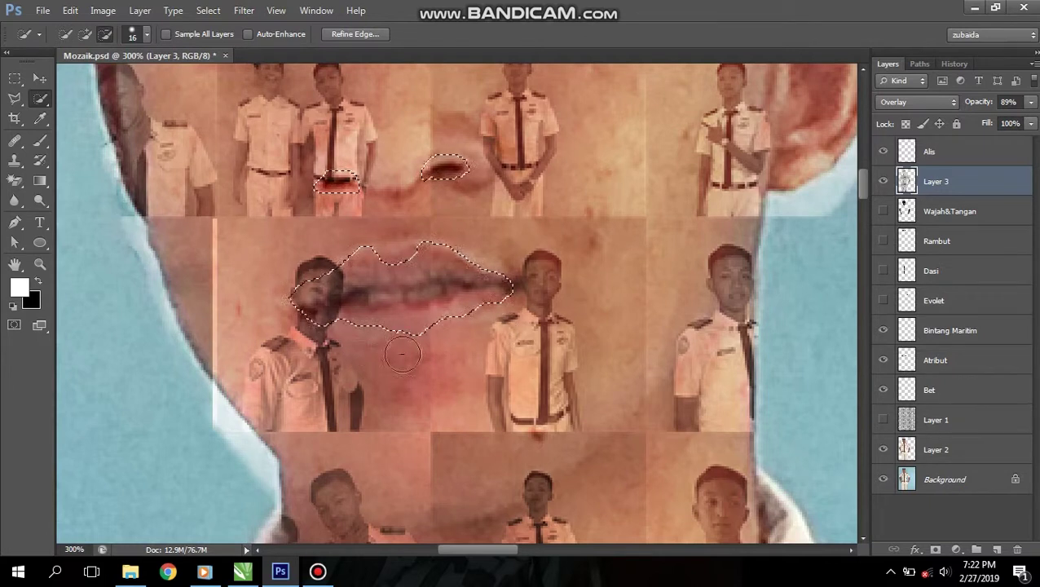
pyautogui.moveTo(401, 357); pyautogui.dragTo(360, 373)
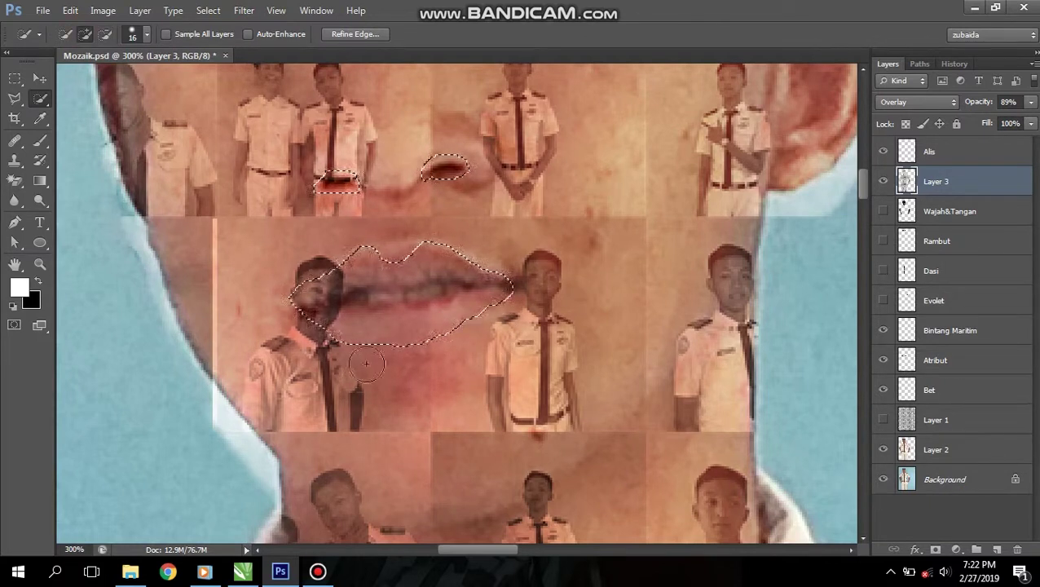
# Copy them to a new layer, set Levels midtone to 0.17, and name it Hidung&Mulut.
pyautogui.hotkey('ctrl', 'j')
pyautogui.hotkey('ctrl', 'l')
pyautogui.doubleClick(667, 365)
pyautogui.write('0.17')
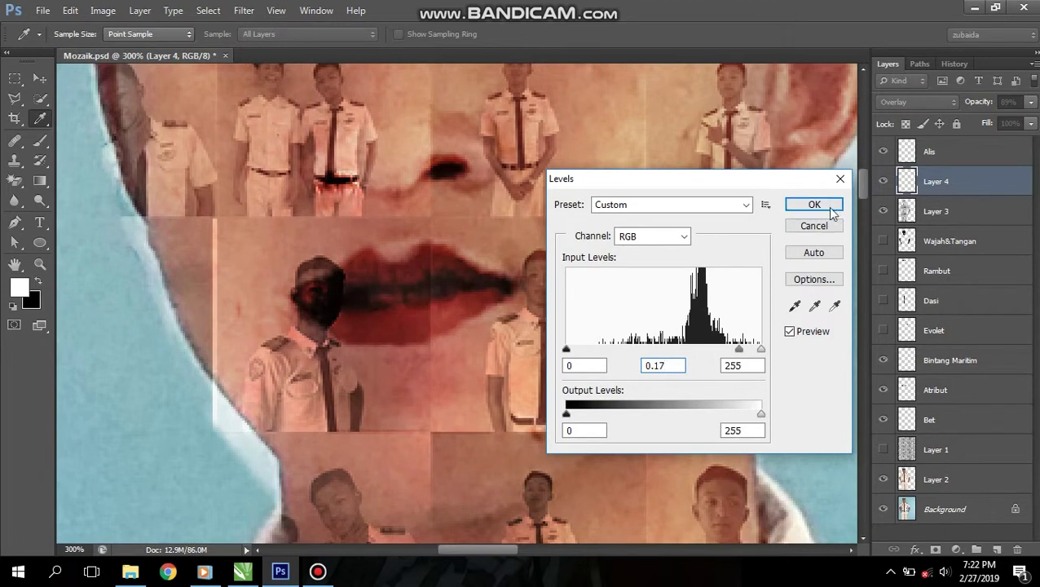
pyautogui.click(814, 205)
pyautogui.write('Hidung&Mulut')
pyautogui.press('Return')
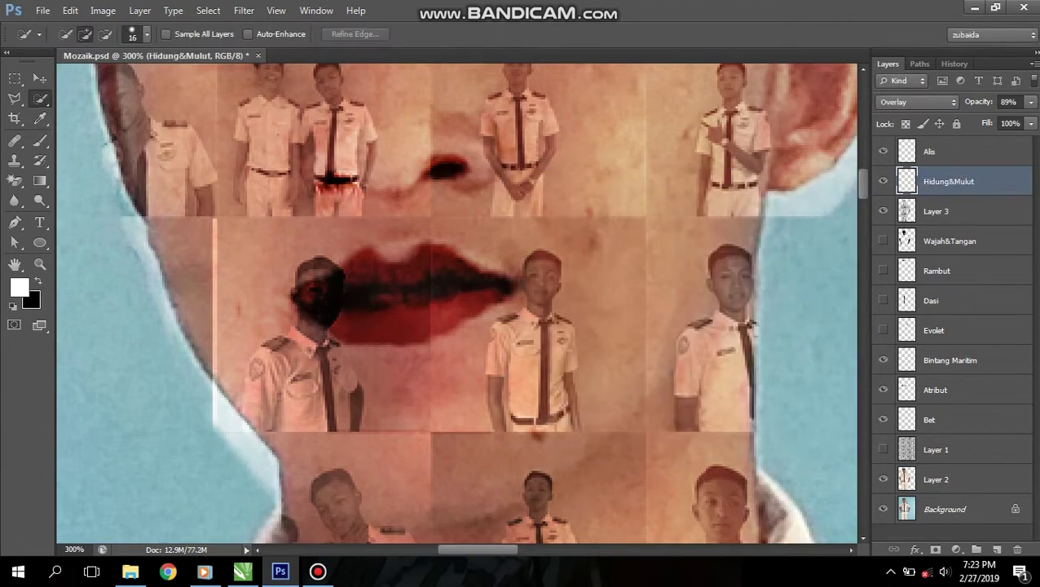
# Trace a first white Pen shape around the left eye's outline.
pyautogui.scroll(5, 222, 391)
pyautogui.scroll(5, 221, 391)
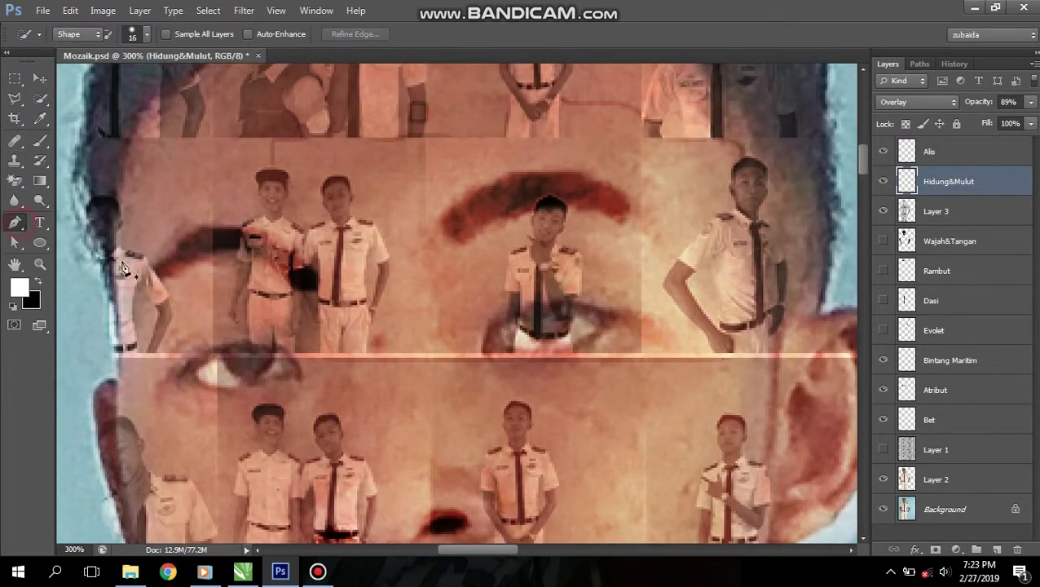
pyautogui.click(17, 224)
pyautogui.click(222, 354)
pyautogui.click(232, 369)
pyautogui.click(258, 373)
pyautogui.click(276, 353)
pyautogui.click(298, 372)
pyautogui.click(227, 386)
pyautogui.click(187, 368)
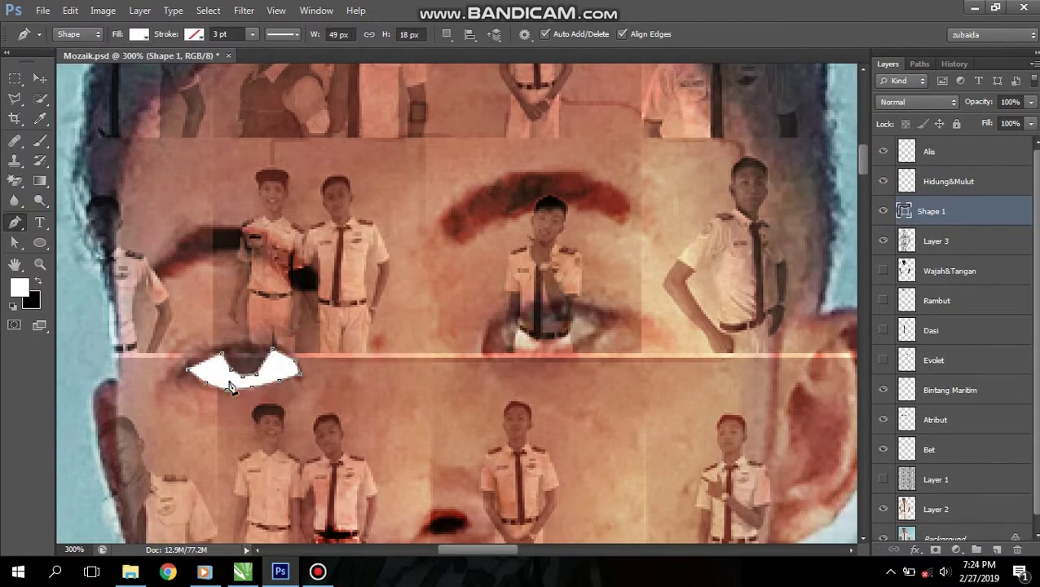
# Delete the first white eye shape layer.
pyautogui.press('v')
pyautogui.press('m')
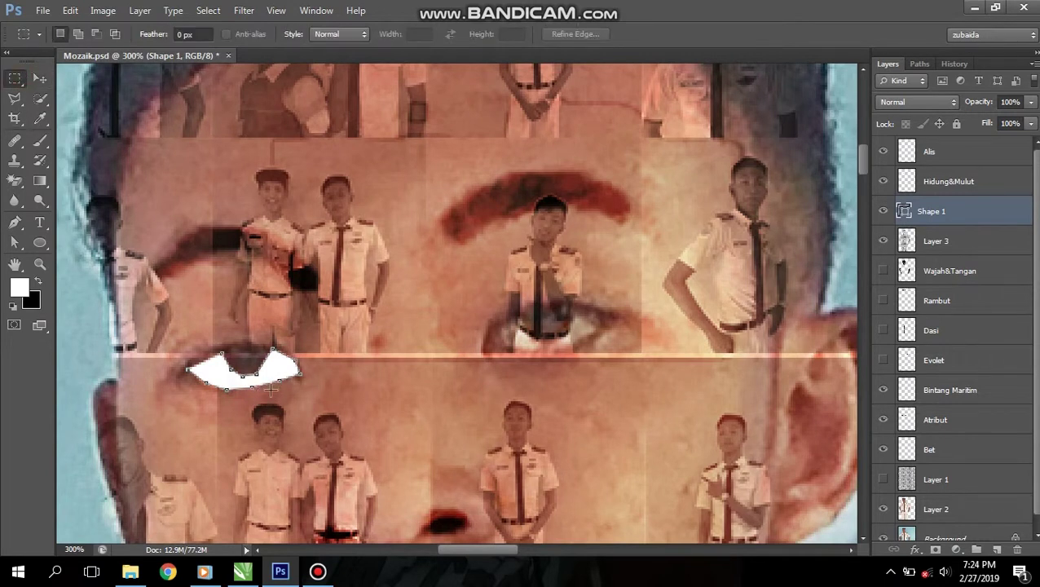
pyautogui.click(23, 101)
pyautogui.press('Delete')
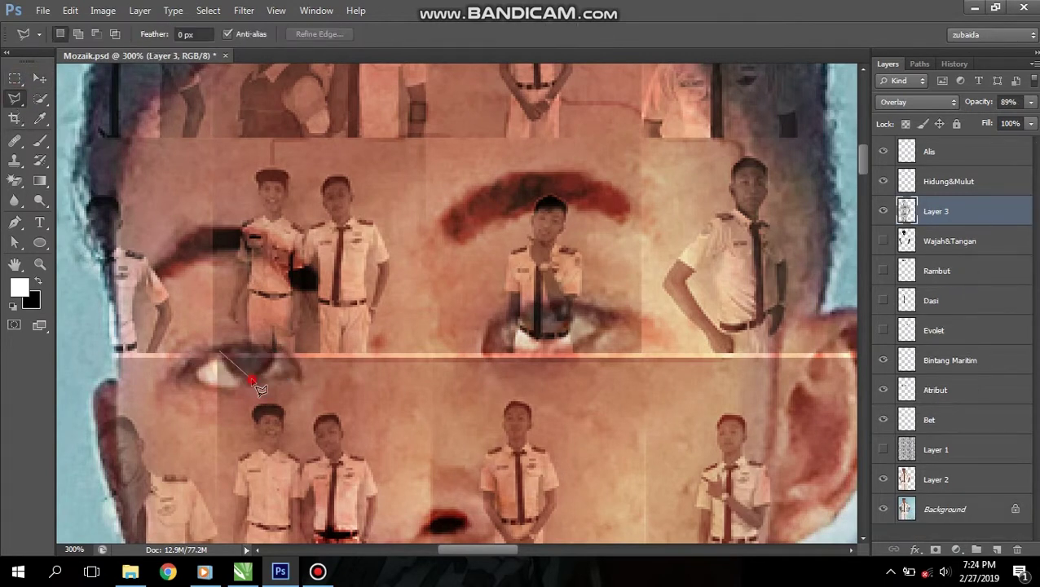
pyautogui.scroll(-3, 253, 391)
# Draw trial white triangle shapes over the left eye.
pyautogui.press('p')
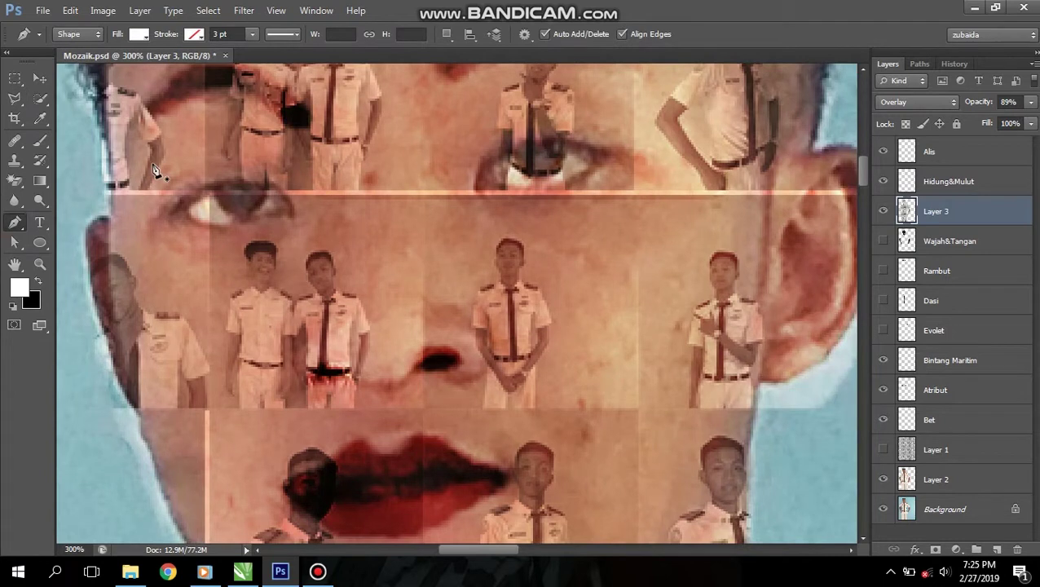
pyautogui.click(267, 191)
pyautogui.scroll(3, 257, 245)
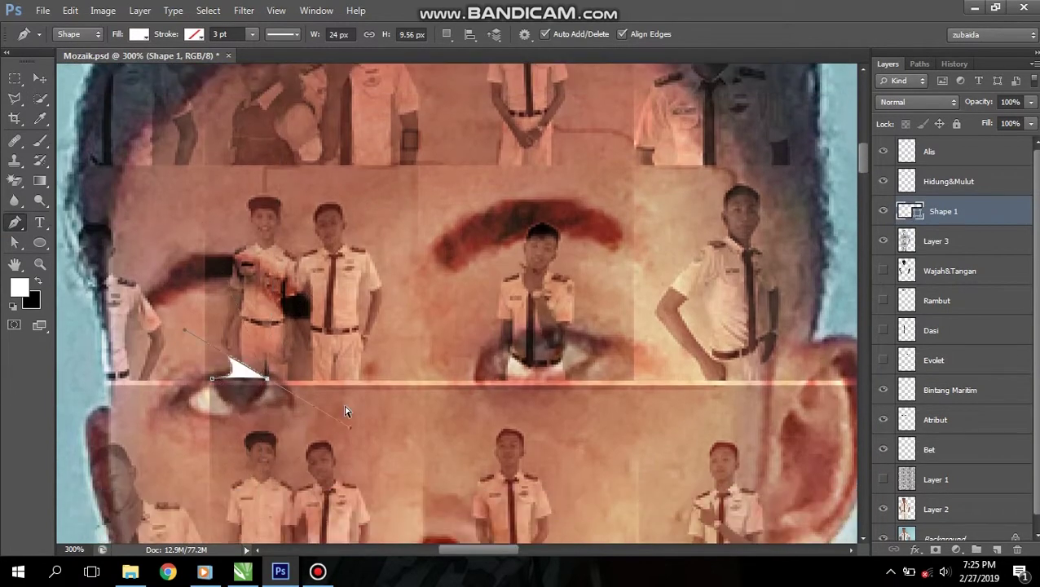
pyautogui.click(236, 403)
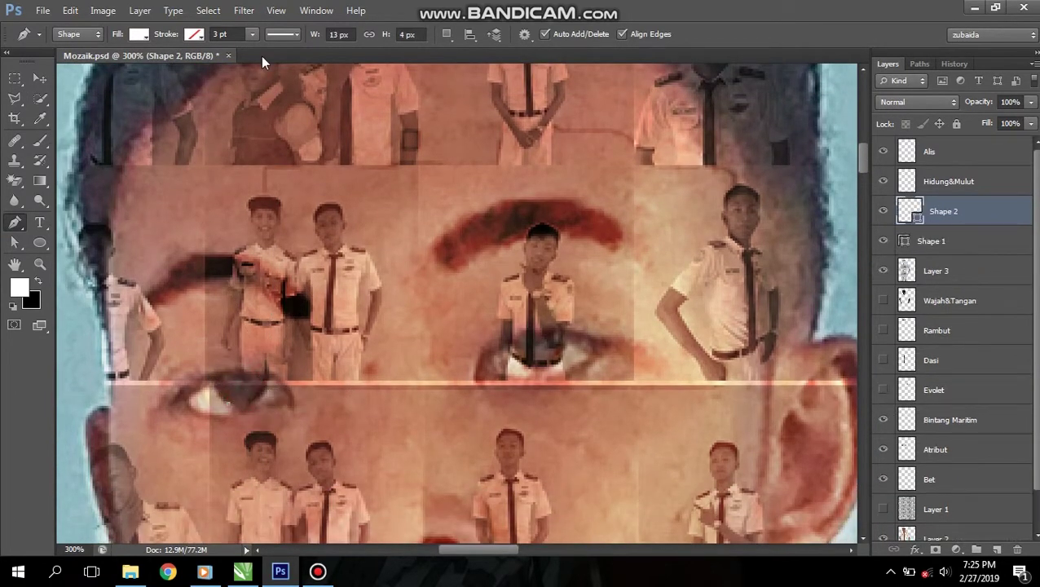
pyautogui.click(179, 401)
pyautogui.click(236, 402)
pyautogui.click(267, 379)
pyautogui.click(292, 402)
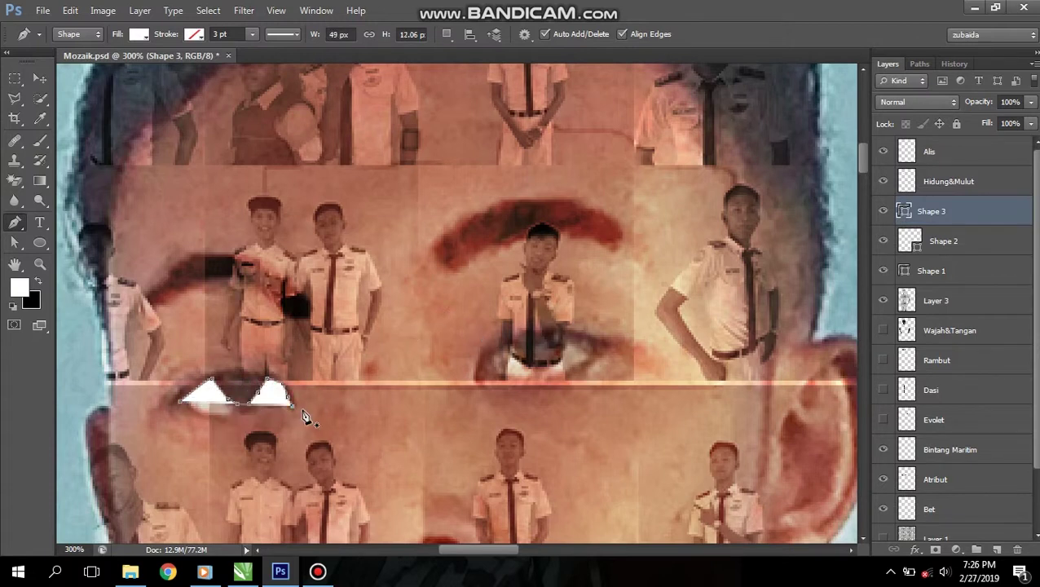
pyautogui.moveTo(291, 403); pyautogui.dragTo(289, 400)
# Zoom in on the eye and curve the shape's lower edge.
pyautogui.hotkey('ctrl', '+')
pyautogui.hotkey('ctrl', '+')
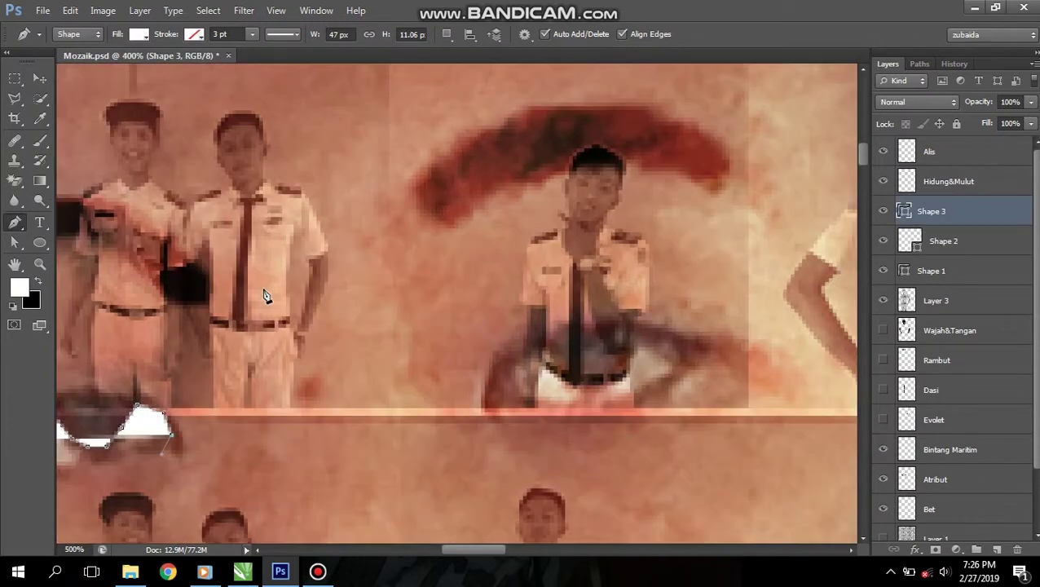
pyautogui.moveTo(479, 549); pyautogui.dragTo(452, 549)
pyautogui.press('w')
pyautogui.press('p')
pyautogui.moveTo(608, 294)
pyautogui.mouseDown()
pyautogui.moveTo(547, 318)
pyautogui.moveTo(558, 315)
pyautogui.mouseUp()
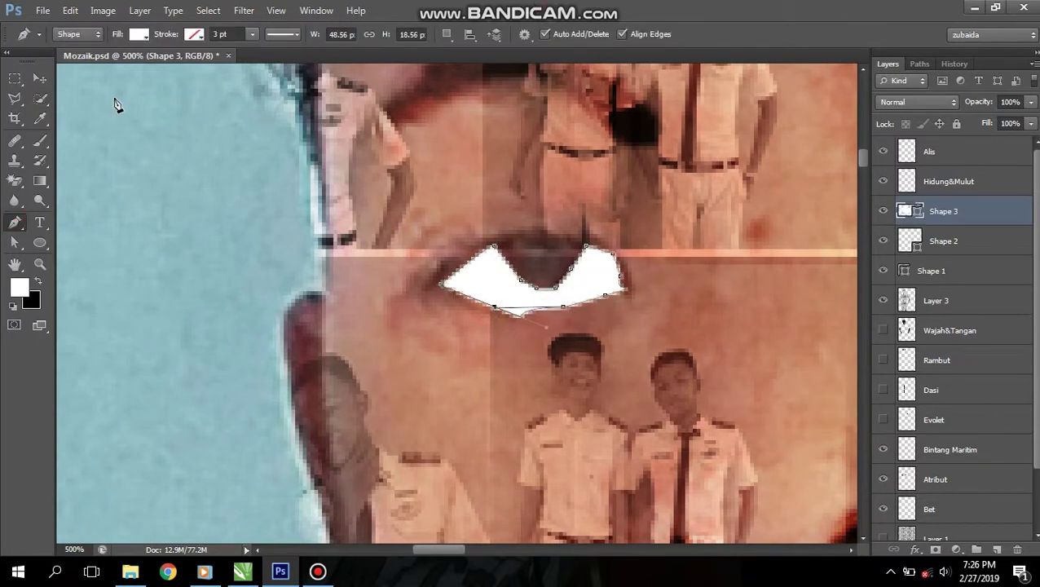
# Replace the trial shapes with a new white eye-white shape and merge it into Layer 3.
pyautogui.press('Delete')
pyautogui.press('Delete')
pyautogui.press('Delete')
pyautogui.click(489, 248)
pyautogui.click(562, 280)
pyautogui.click(588, 243)
pyautogui.click(623, 287)
pyautogui.click(590, 303)
pyautogui.click(555, 305)
pyautogui.click(531, 307)
pyautogui.click(496, 302)
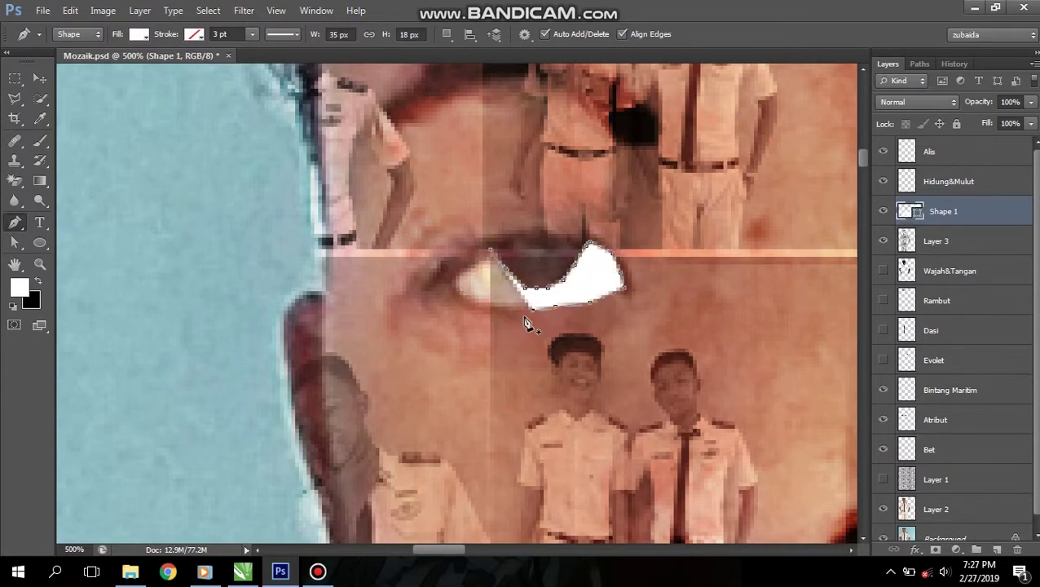
pyautogui.moveTo(528, 326); pyautogui.dragTo(490, 318)
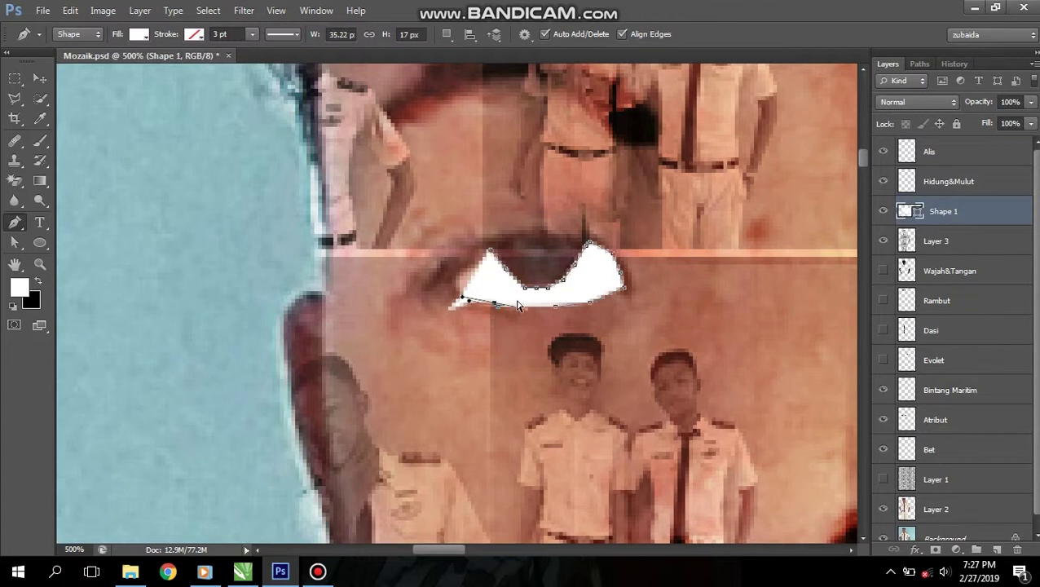
pyautogui.hotkey('ctrl', 'e')
pyautogui.hotkey('ctrl', '+')
pyautogui.hotkey('ctrl', '+')
pyautogui.hotkey('ctrl', '+')
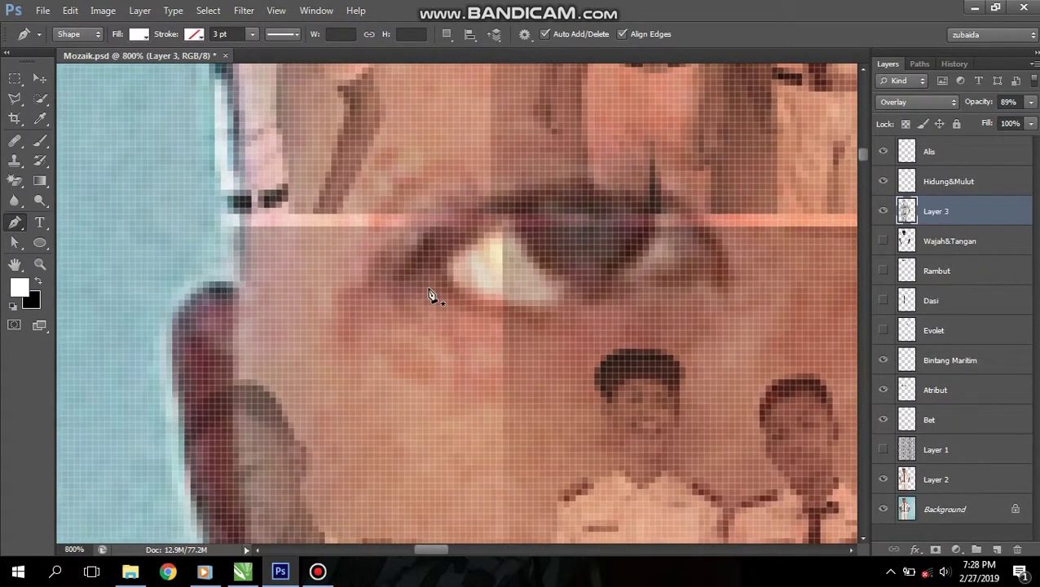
# Outline the first eye white with a new white Pen shape.
pyautogui.click(535, 259)
pyautogui.click(569, 281)
pyautogui.click(603, 269)
pyautogui.click(639, 244)
pyautogui.click(657, 208)
pyautogui.click(673, 198)
pyautogui.click(705, 238)
pyautogui.click(717, 275)
pyautogui.click(667, 279)
pyautogui.click(601, 298)
pyautogui.click(552, 304)
pyautogui.click(496, 299)
pyautogui.click(473, 292)
pyautogui.click(443, 263)
pyautogui.click(500, 213)
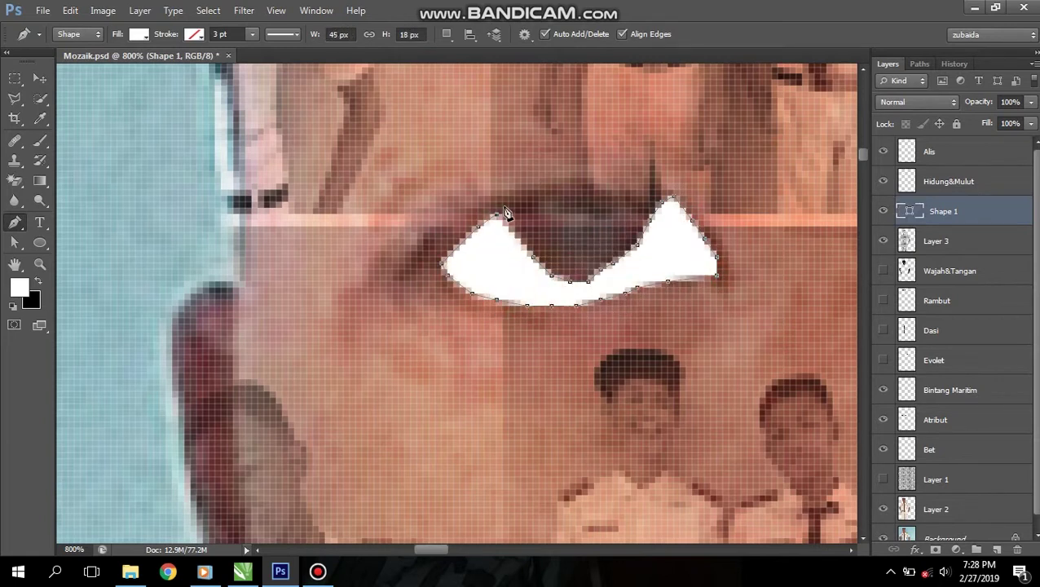
# Outline the other eye white with a white Pen shape.
pyautogui.hscroll(5, 656, 344)
pyautogui.click(460, 116)
pyautogui.click(517, 176)
pyautogui.click(551, 171)
pyautogui.click(586, 164)
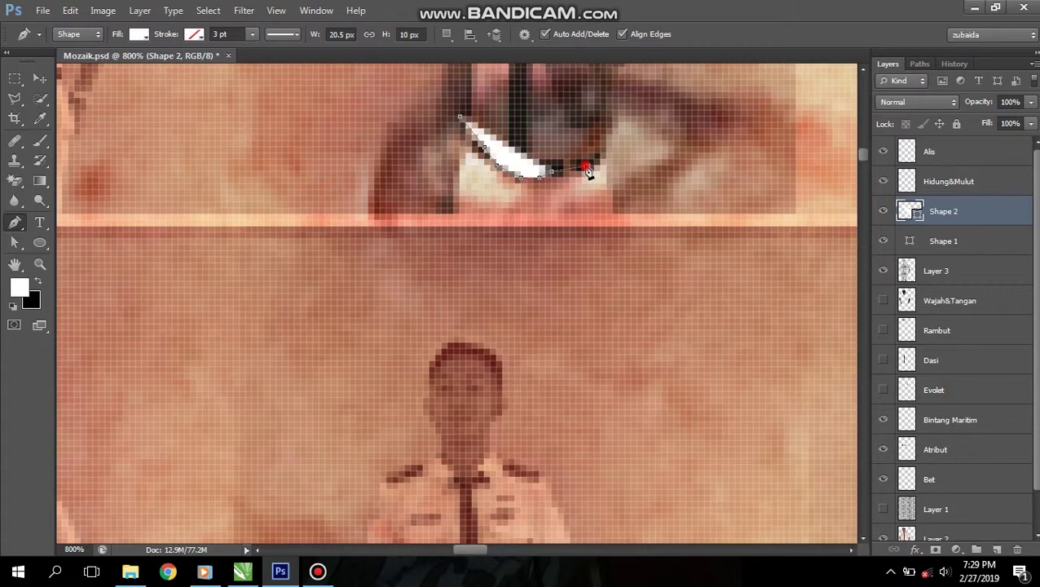
pyautogui.click(610, 120)
pyautogui.click(612, 88)
pyautogui.click(667, 104)
pyautogui.click(708, 133)
pyautogui.click(649, 177)
pyautogui.click(582, 214)
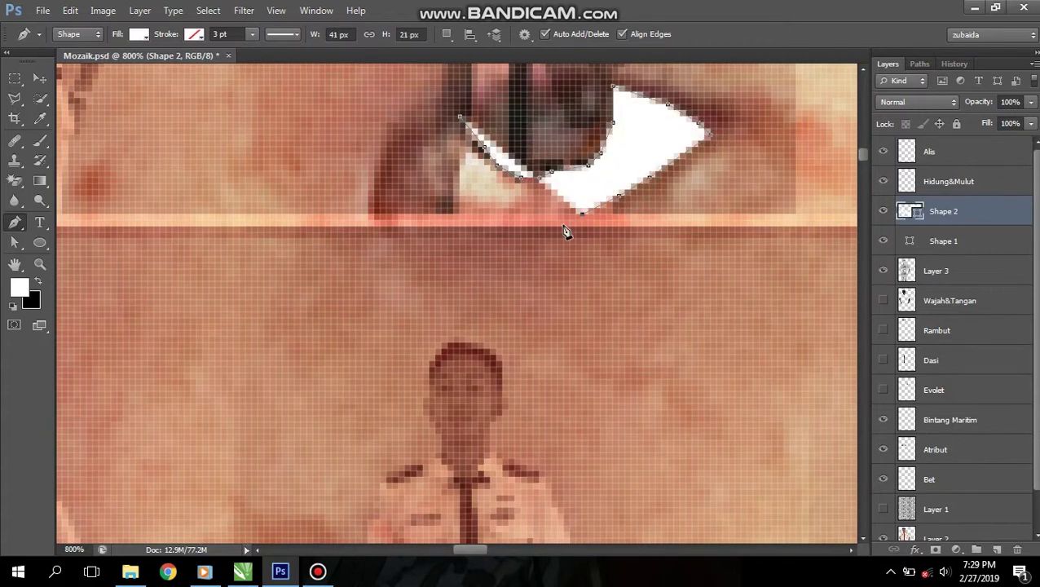
pyautogui.click(508, 226)
pyautogui.click(460, 220)
pyautogui.click(416, 207)
pyautogui.click(405, 190)
pyautogui.click(398, 171)
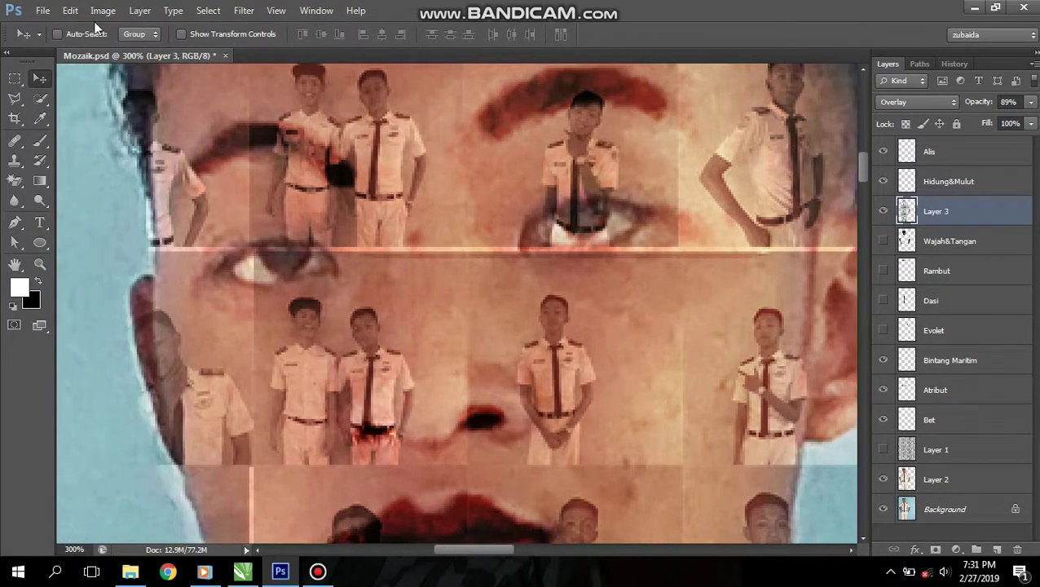
# Select both eye whites with the Quick Selection tool.
pyautogui.press('w')
pyautogui.hotkey('ctrl', '+')
pyautogui.hotkey('ctrl', '+')
pyautogui.moveTo(209, 245)
pyautogui.mouseDown()
pyautogui.moveTo(216, 281)
pyautogui.moveTo(181, 219)
pyautogui.moveTo(140, 297)
pyautogui.moveTo(163, 277)
pyautogui.moveTo(151, 313)
pyautogui.mouseUp()
pyautogui.hotkey('ctrl', '-')
pyautogui.hotkey('ctrl', '-')
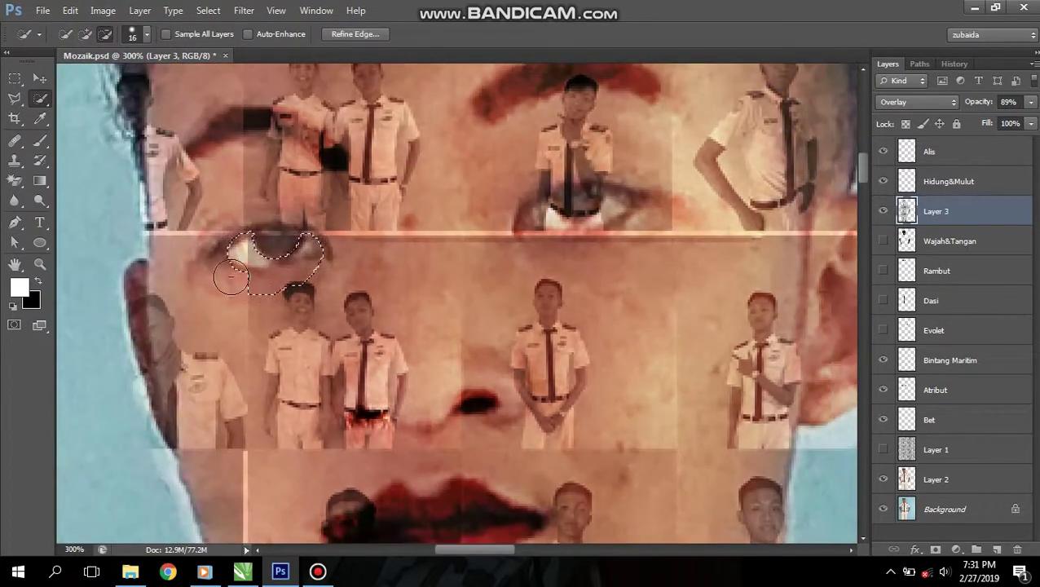
pyautogui.moveTo(257, 257); pyautogui.dragTo(283, 260)
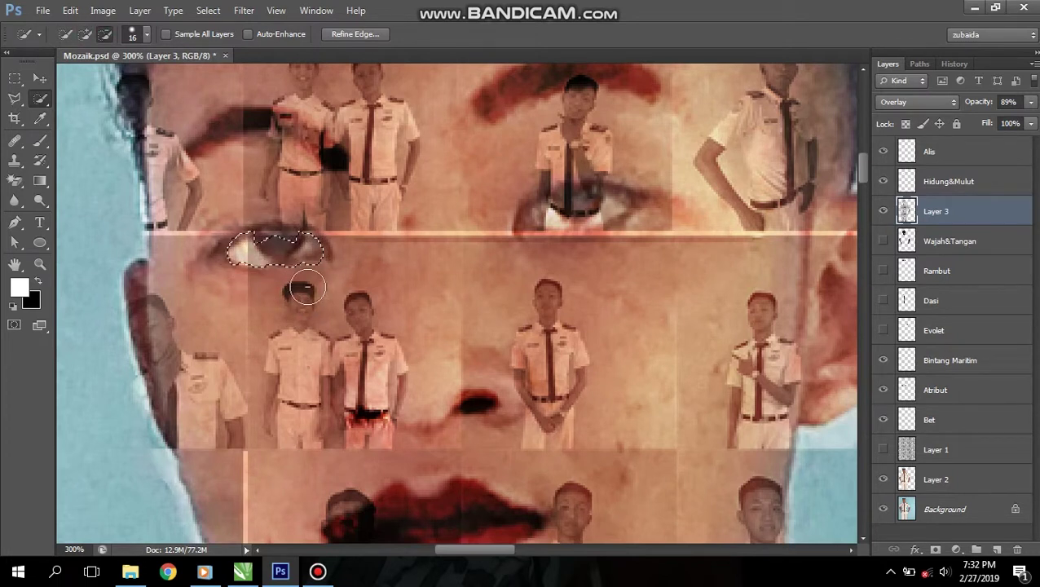
pyautogui.click(534, 552)
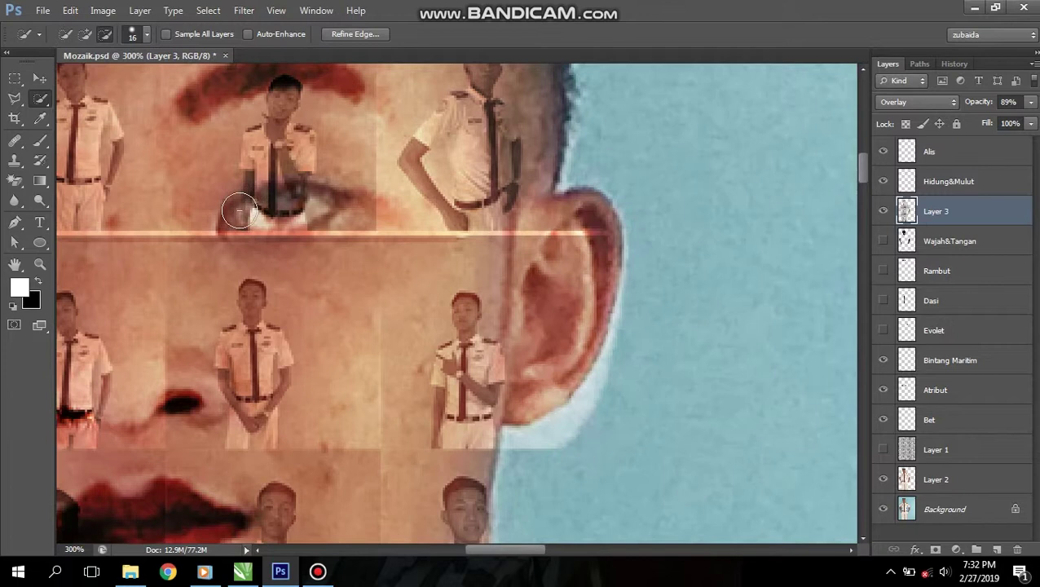
pyautogui.click(109, 35)
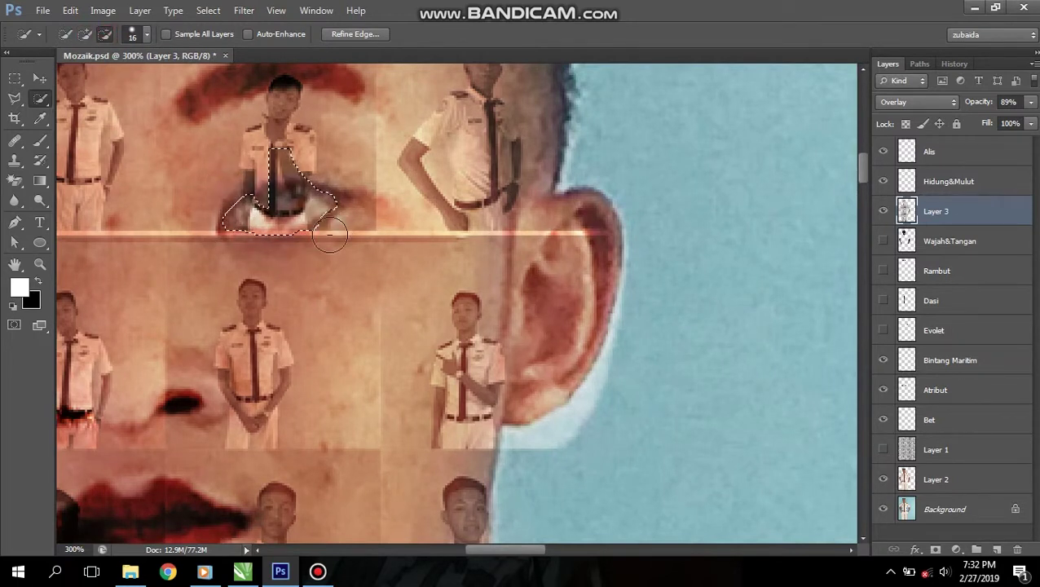
# Copy the eye whites to Layer 4 and set Levels midtone to 0.74.
pyautogui.hotkey('ctrl', 'j')
pyautogui.hotkey('ctrl', '1')
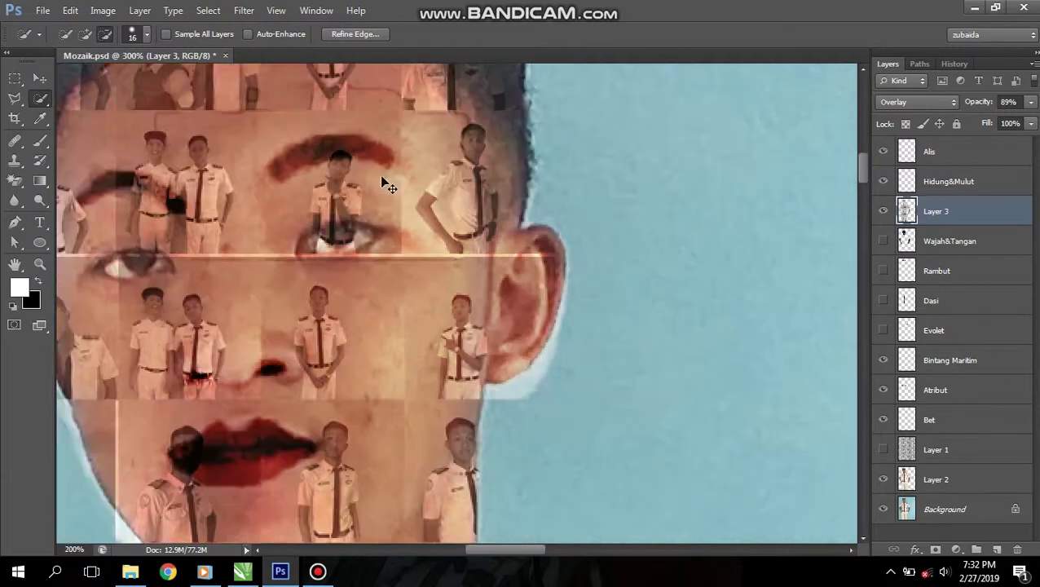
pyautogui.click(102, 10)
pyautogui.click(326, 64)
pyautogui.moveTo(663, 348); pyautogui.dragTo(682, 401)
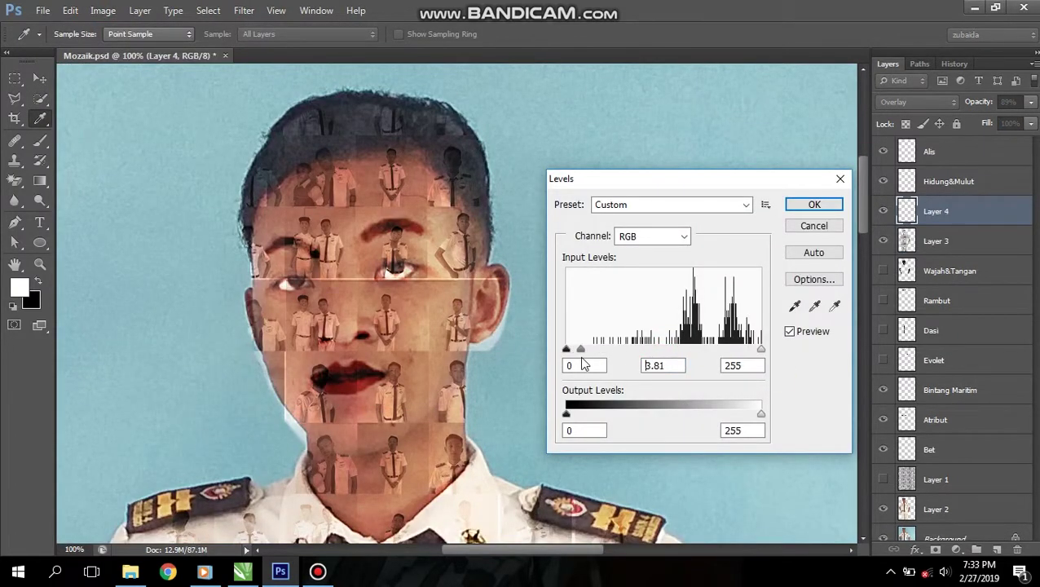
# Apply the Levels, compare Layer 4 on and off, then delete it.
pyautogui.click(813, 204)
pyautogui.click(882, 211)
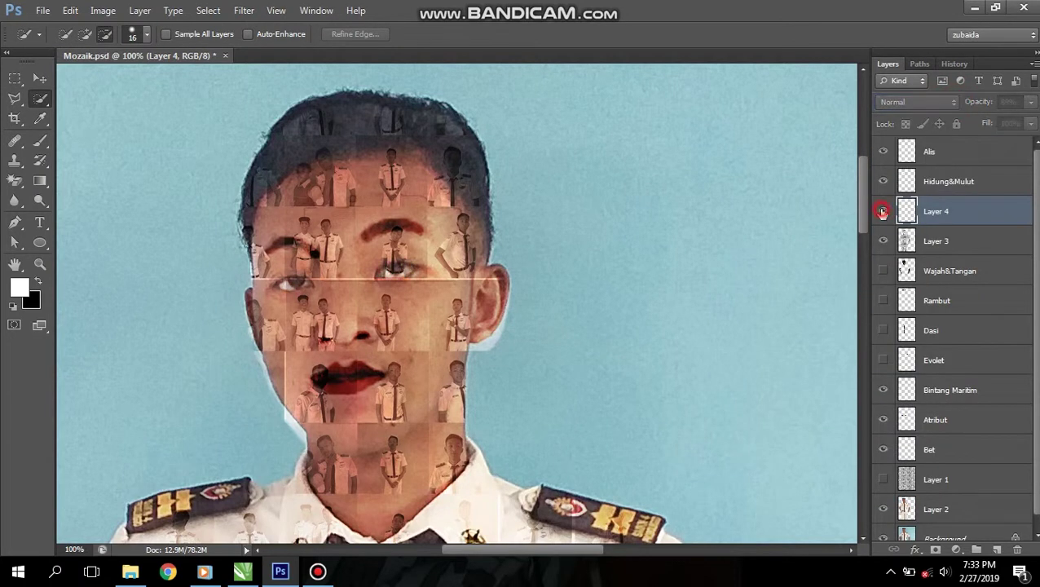
pyautogui.click(882, 212)
pyautogui.scroll(1, 575, 473)
pyautogui.scroll(1, 576, 473)
pyautogui.click(882, 212)
pyautogui.click(882, 212)
pyautogui.click(935, 241)
# Reselect both eye whites, copy them to a new layer, and brighten with Levels midtone 3.28.
pyautogui.keyDown('ctrl'); pyautogui.click(900, 246); pyautogui.keyUp('ctrl')
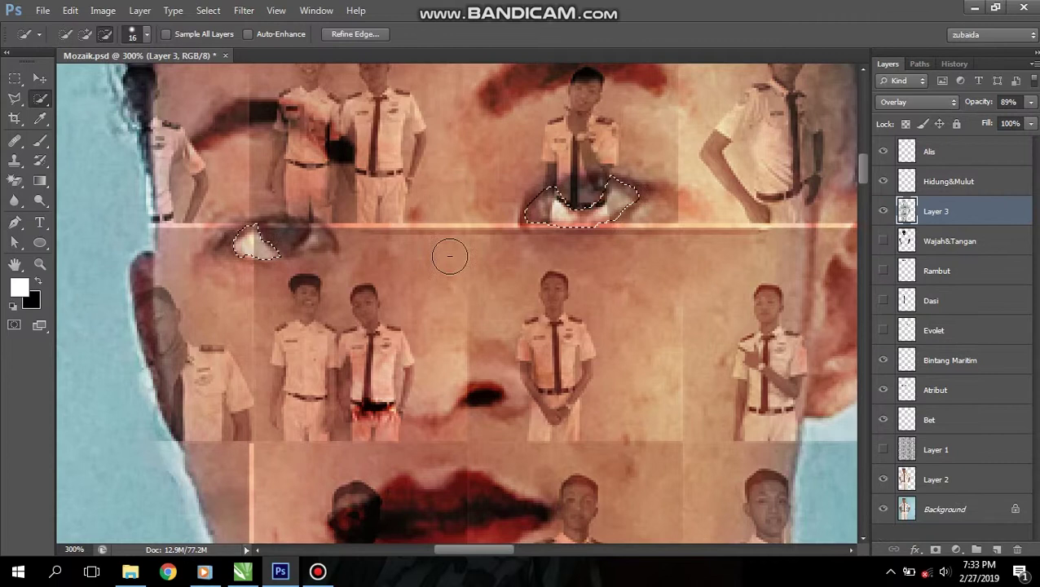
pyautogui.moveTo(261, 243); pyautogui.dragTo(322, 236)
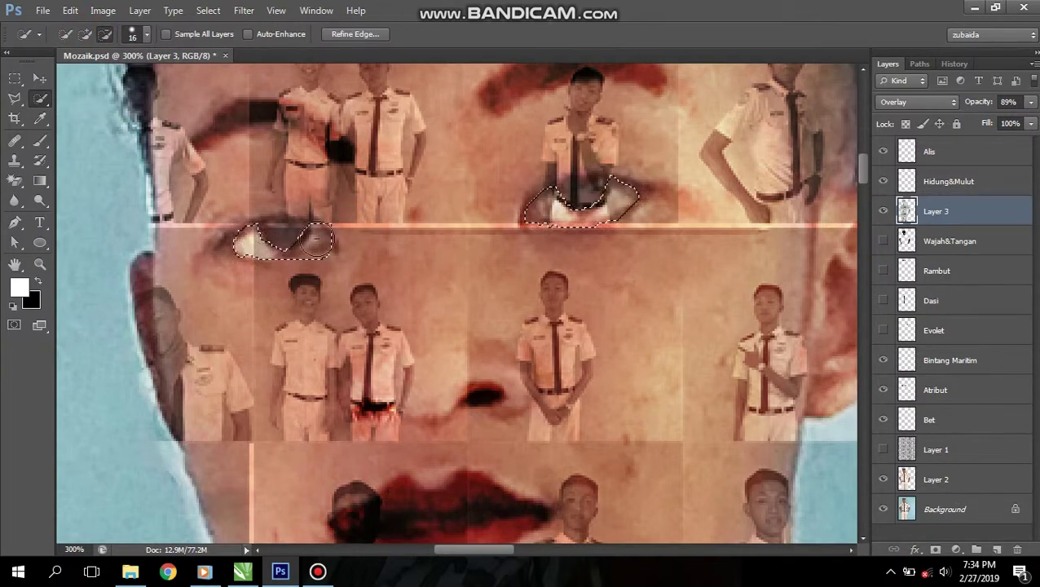
pyautogui.hotkey('ctrl', '-')
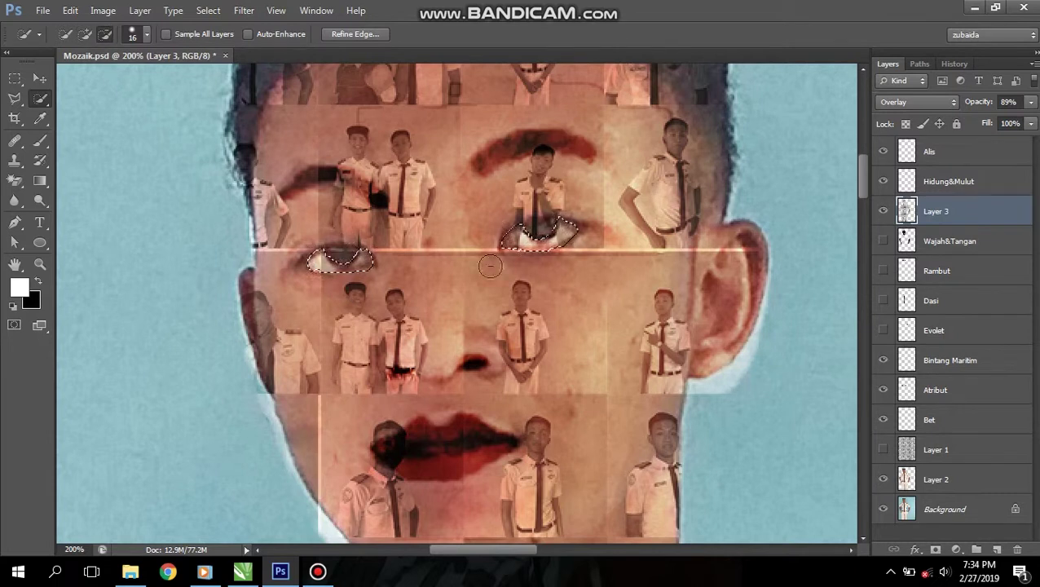
pyautogui.hotkey('ctrl', 'j')
pyautogui.click(103, 9)
pyautogui.click(291, 62)
pyautogui.moveTo(663, 348); pyautogui.dragTo(586, 348)
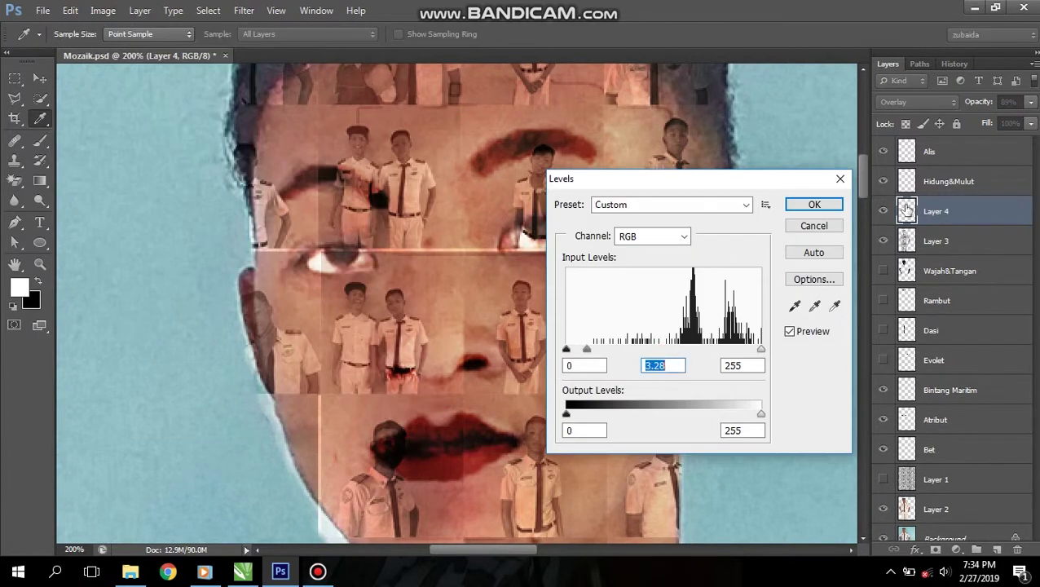
pyautogui.click(813, 205)
# Set the eye layer to Overlay blending and rename it Mata.
pyautogui.click(917, 102)
pyautogui.scroll(-3, 940, 114)
pyautogui.click(917, 102)
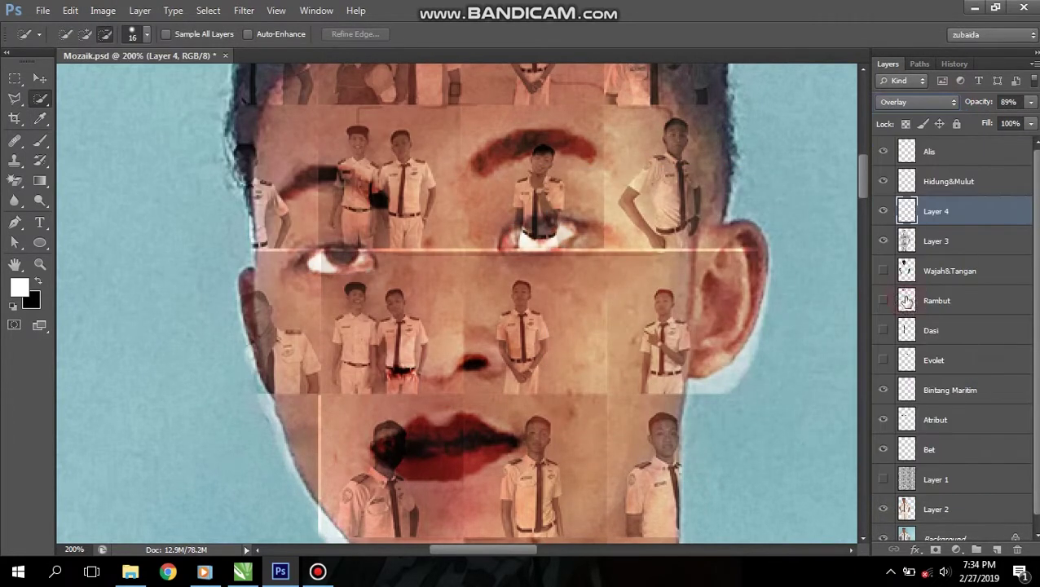
pyautogui.scroll(-1, 966, 196)
pyautogui.doubleClick(937, 198)
pyautogui.write('a')
pyautogui.press('Return')
pyautogui.hotkey('ctrl', '-')
pyautogui.hotkey('ctrl', '-')
pyautogui.hotkey('ctrl', '-')
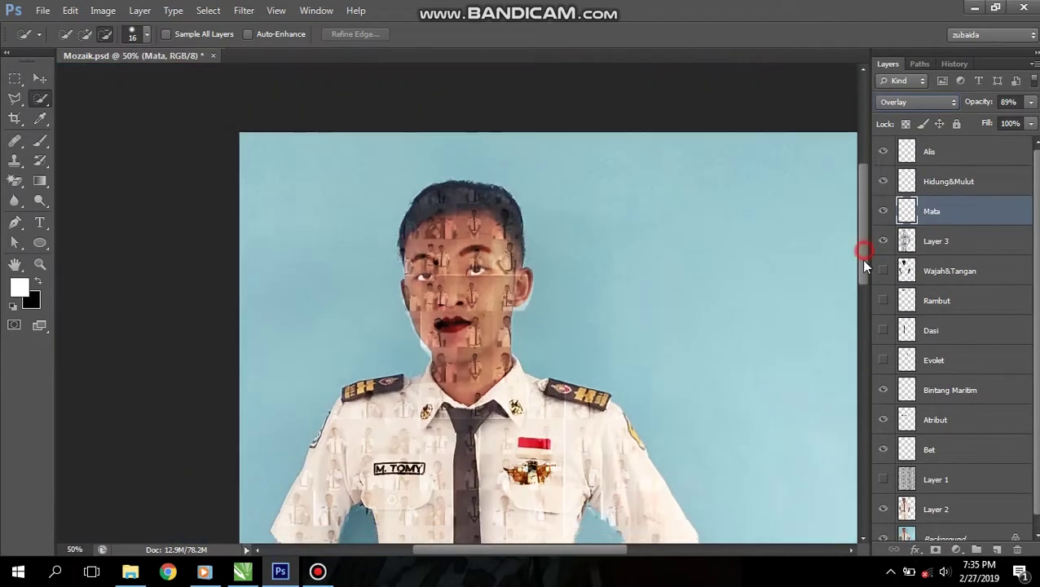
pyautogui.hotkey('ctrl', '-')
# Move Layer 3 down beneath the Bet layer.
pyautogui.click(928, 147)
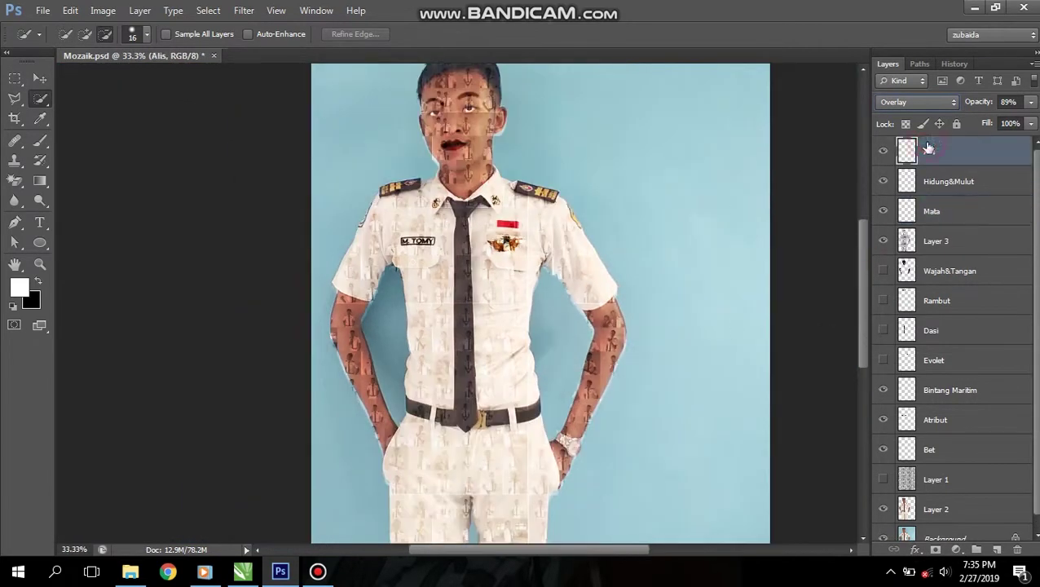
pyautogui.keyDown('shift'); pyautogui.click(928, 448); pyautogui.keyUp('shift')
pyautogui.moveTo(932, 238); pyautogui.dragTo(933, 465)
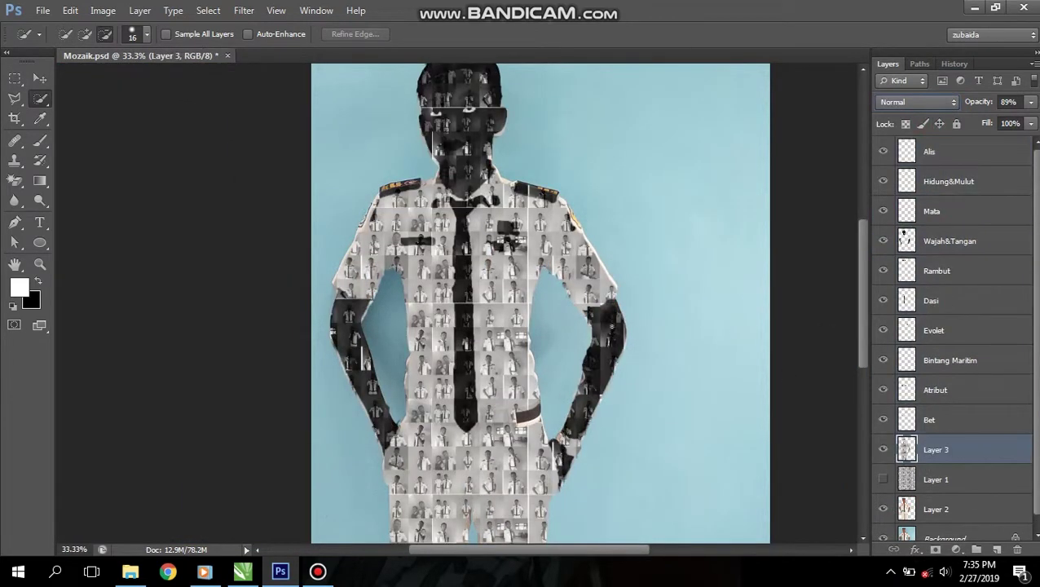
pyautogui.hotkey('ctrl', '-')
pyautogui.scroll(-1, 886, 528)
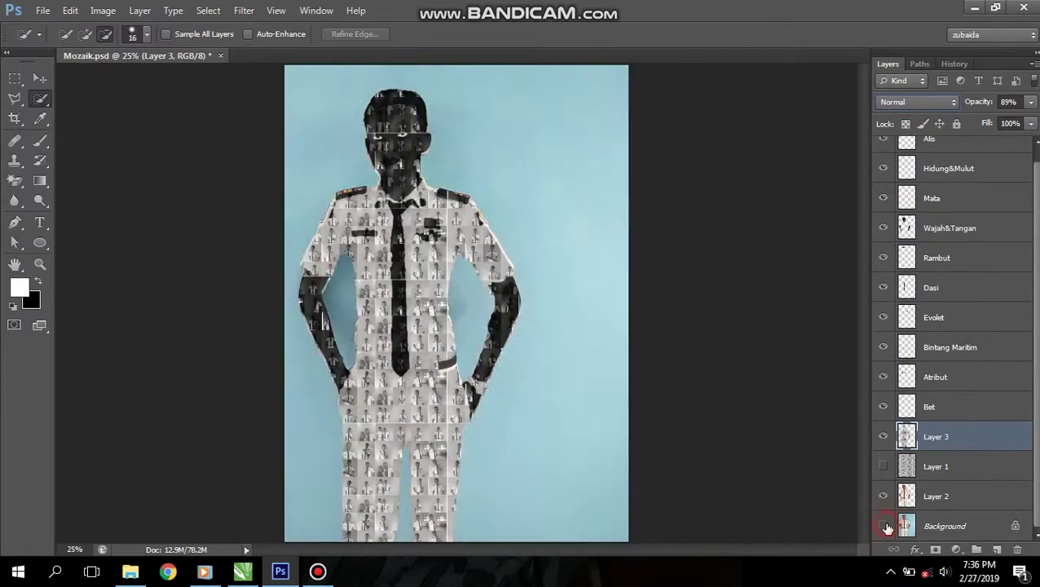
# Hide Layer 2 and toggle the Background layer off and back on.
pyautogui.click(885, 528)
pyautogui.click(884, 527)
pyautogui.click(887, 495)
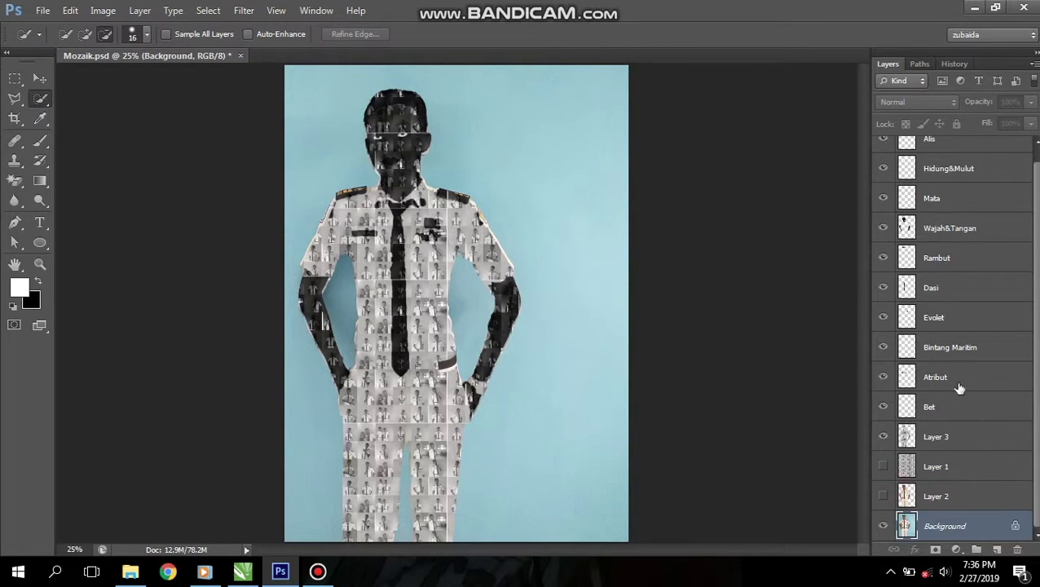
pyautogui.click(883, 525)
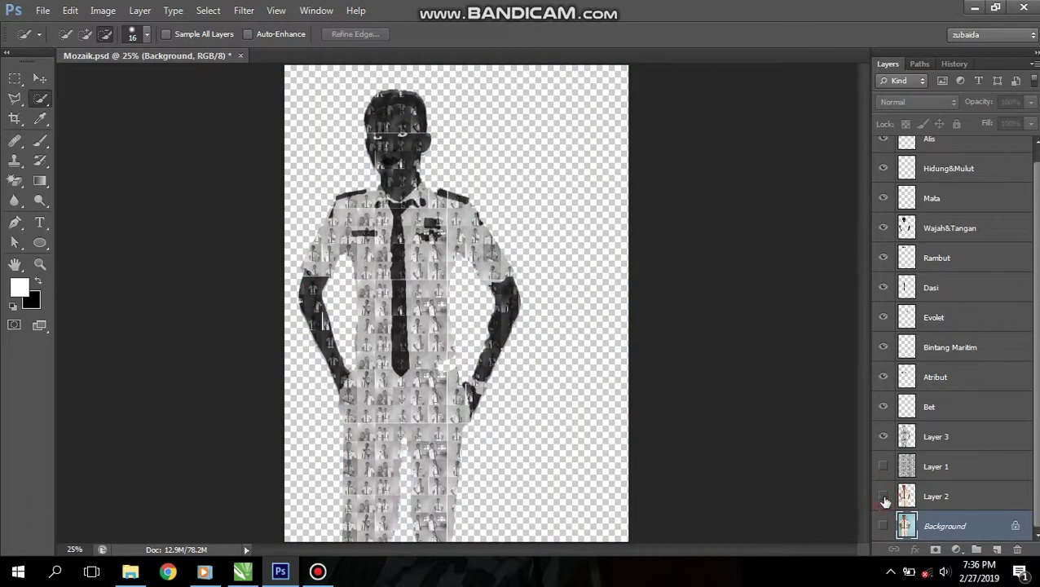
pyautogui.click(883, 526)
# Hide Layer 3 and select the belt, excluding the tie.
pyautogui.click(883, 436)
pyautogui.scroll(-1, 852, 326)
pyautogui.scroll(3, 849, 310)
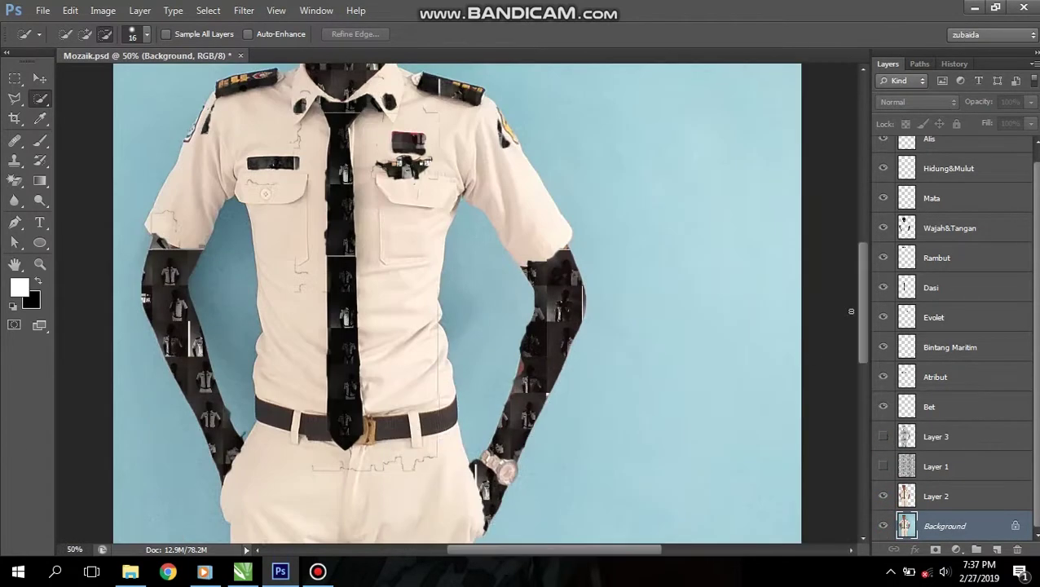
pyautogui.scroll(1, 857, 339)
pyautogui.scroll(1, 857, 339)
pyautogui.scroll(2, 452, 285)
pyautogui.scroll(2, 452, 285)
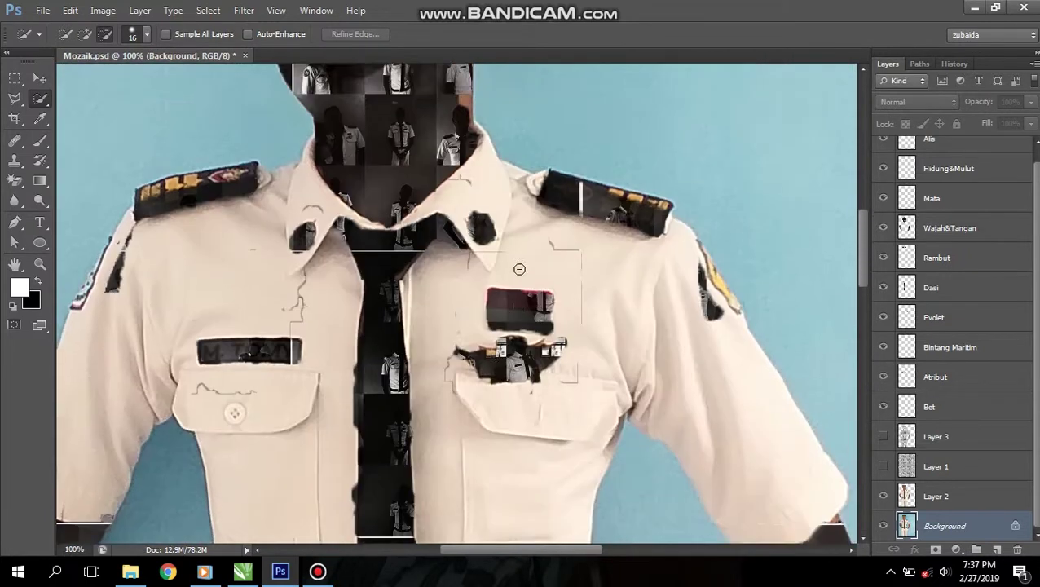
pyautogui.scroll(-5, 250, 336)
pyautogui.moveTo(328, 378)
pyautogui.mouseDown()
pyautogui.moveTo(422, 399)
pyautogui.moveTo(610, 358)
pyautogui.mouseUp()
pyautogui.keyDown('alt'); pyautogui.moveTo(400, 325); pyautogui.dragTo(318, 401); pyautogui.keyUp('alt')
pyautogui.keyDown('alt'); pyautogui.moveTo(394, 314); pyautogui.dragTo(380, 400); pyautogui.keyUp('alt')
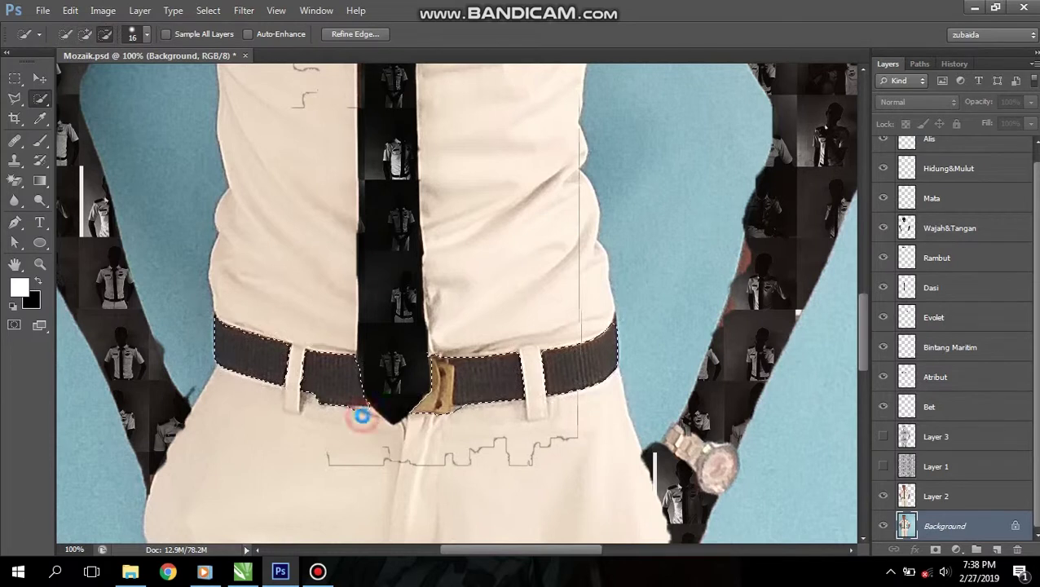
# Copy the belt to a new layer, darken its midtones, and name it Ikat Pinggang.
pyautogui.hotkey('ctrl', 'shift', 'alt', 'v')
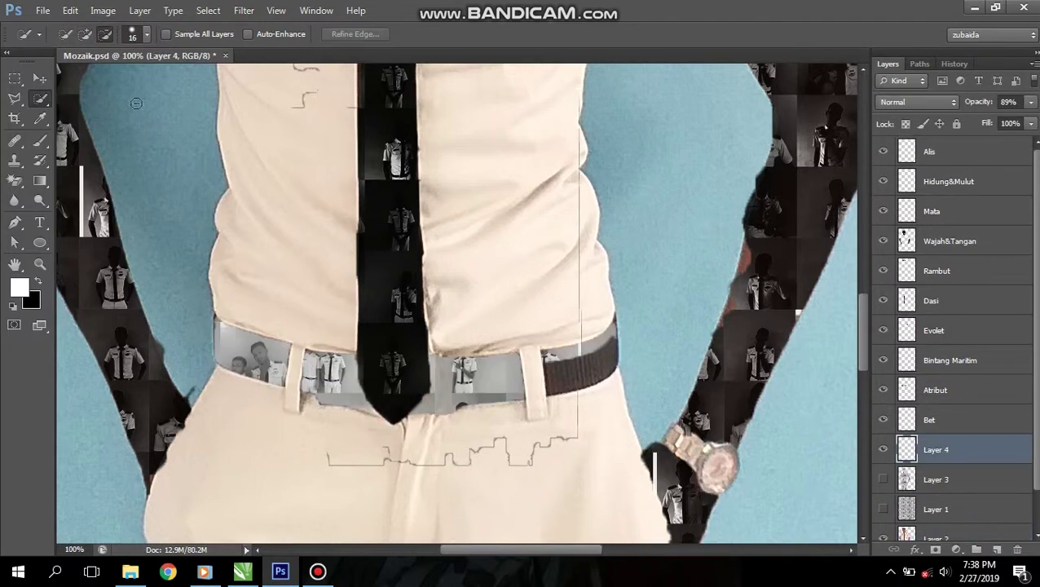
pyautogui.hotkey('ctrl', 'l')
pyautogui.click(666, 361)
pyautogui.press('Return')
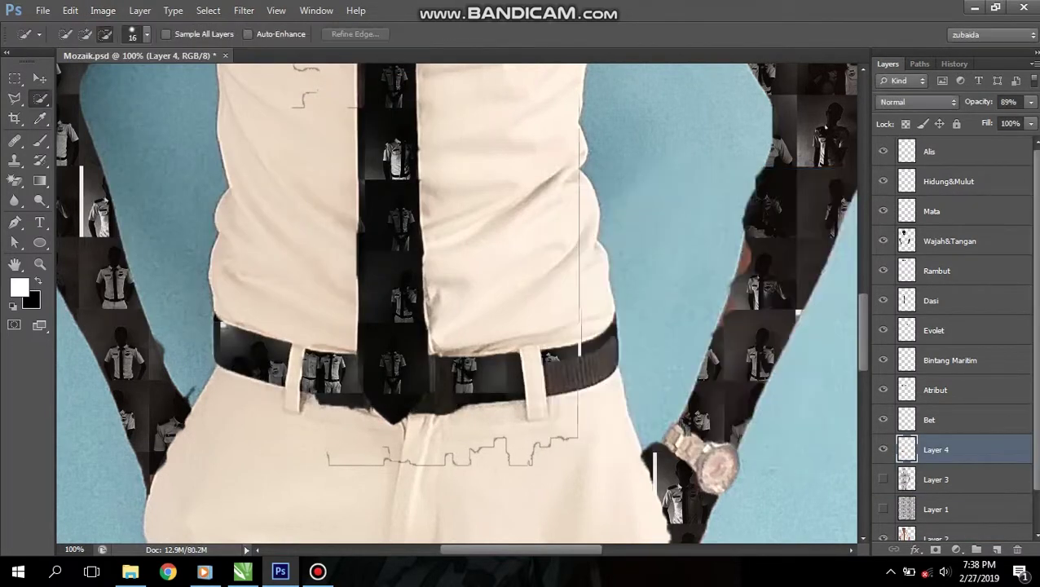
pyautogui.write('IkatPinggang')
pyautogui.write('Ikat Pinggang')
pyautogui.press('Return')
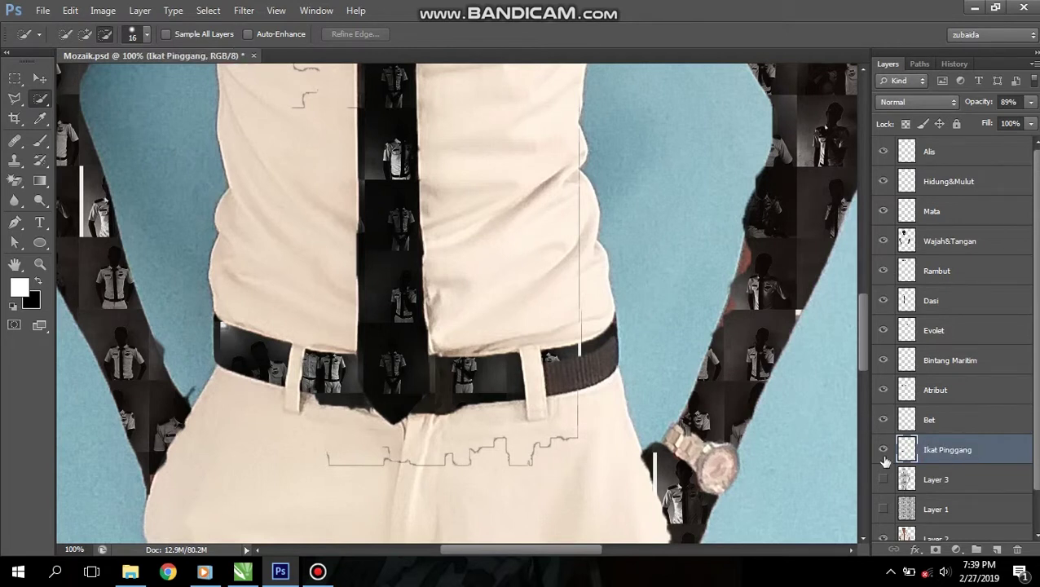
pyautogui.hotkey('ctrl', '0')
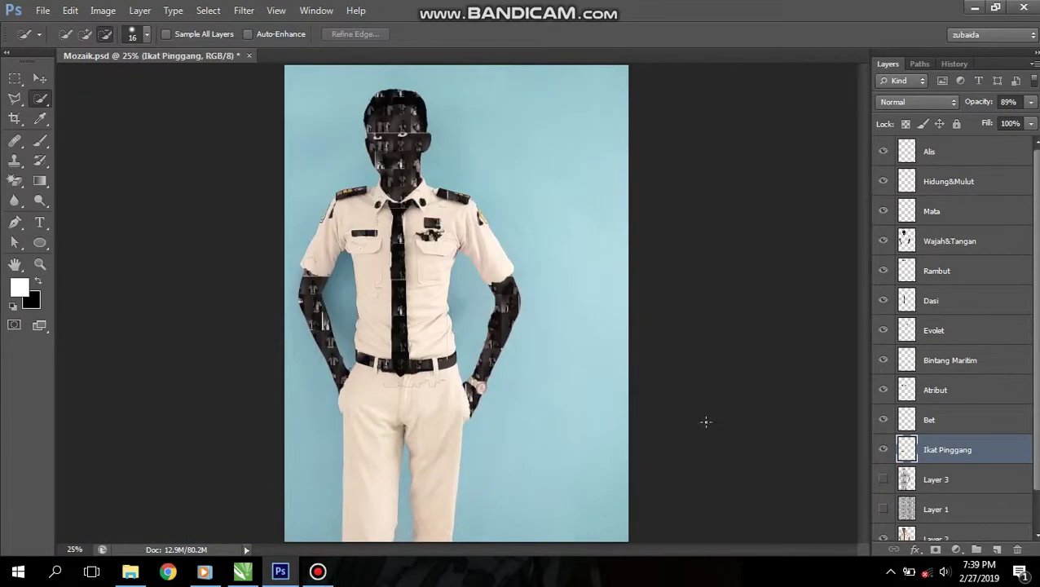
# Show Layer 1's light-blue mosaic background and zoom in on the head and shoulders.
pyautogui.click(883, 508)
pyautogui.scroll(-1, 880, 499)
pyautogui.scroll(1, 880, 498)
pyautogui.scroll(-1, 903, 423)
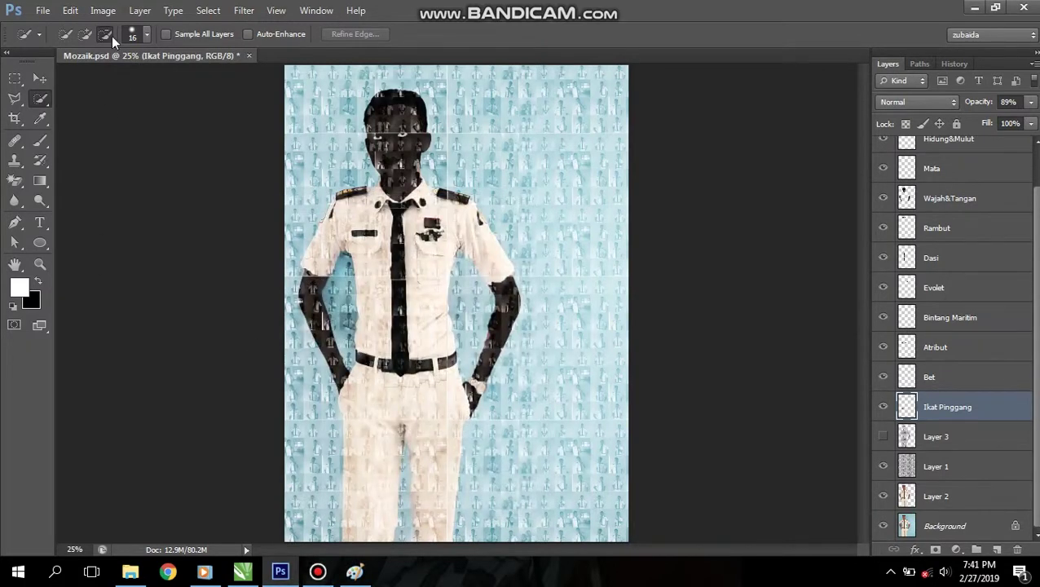
pyautogui.hotkey('ctrl', '+')
pyautogui.hotkey('ctrl', '+')
pyautogui.scroll(2, 530, 418)
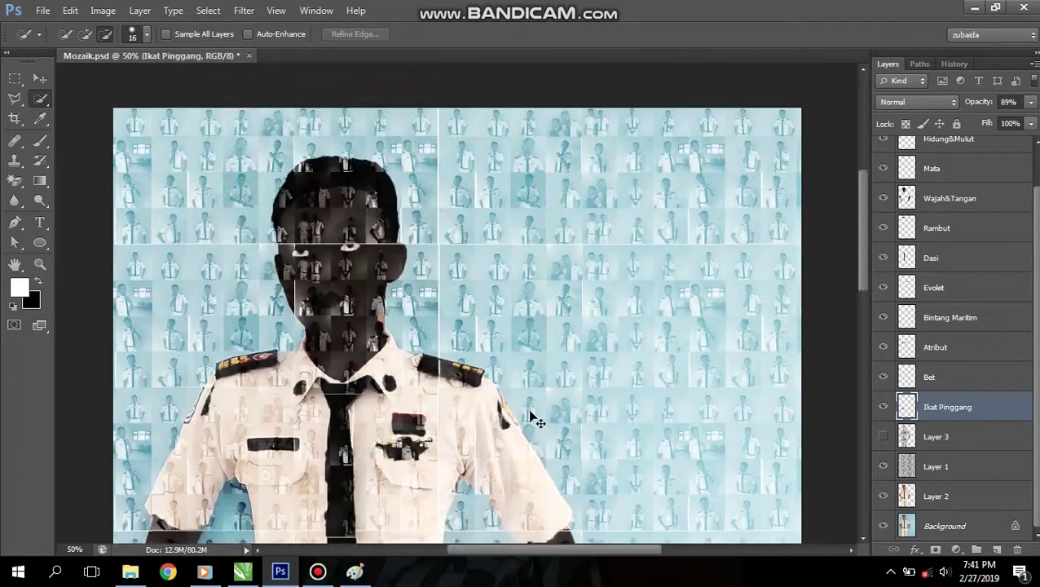
pyautogui.hotkey('ctrl', '+')
pyautogui.hotkey('ctrl', '-')
pyautogui.scroll(1, 945, 244)
# Darken the Hidung&Mulut layer's midtones with Levels.
pyautogui.click(947, 176)
pyautogui.click(103, 10)
pyautogui.click(277, 62)
pyautogui.moveTo(722, 356); pyautogui.dragTo(712, 360)
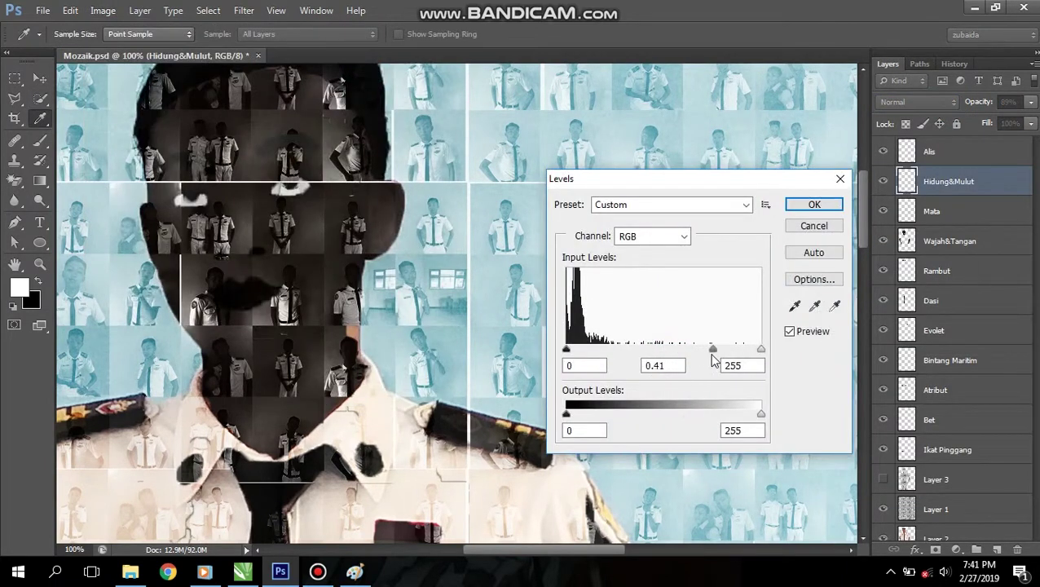
pyautogui.click(813, 205)
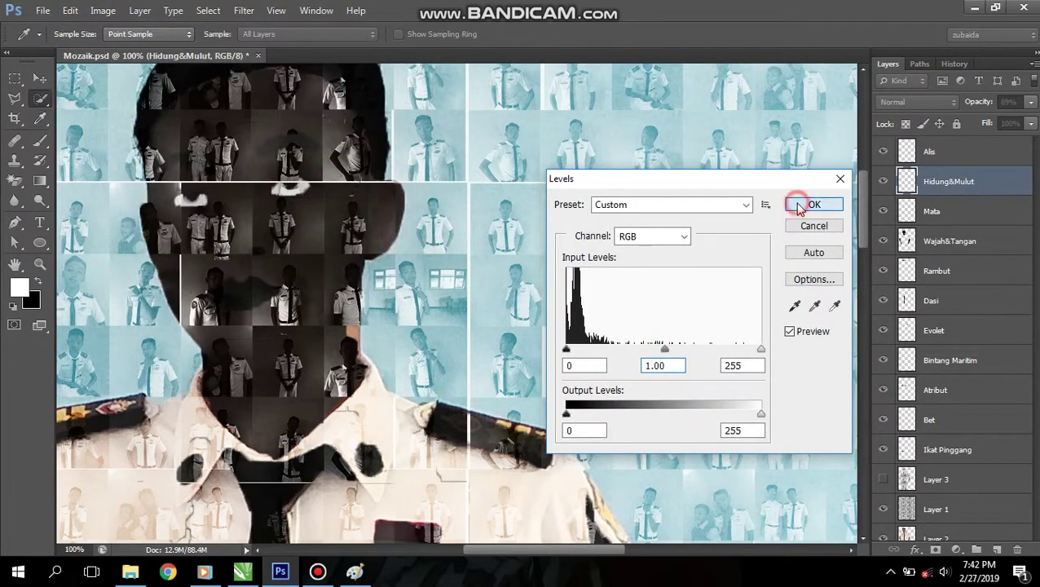
# Darken the Alis layer's midtones with Levels, then fit the whole image in view.
pyautogui.click(39, 78)
pyautogui.click(945, 152)
pyautogui.click(103, 10)
pyautogui.click(277, 63)
pyautogui.moveTo(713, 352); pyautogui.dragTo(694, 361)
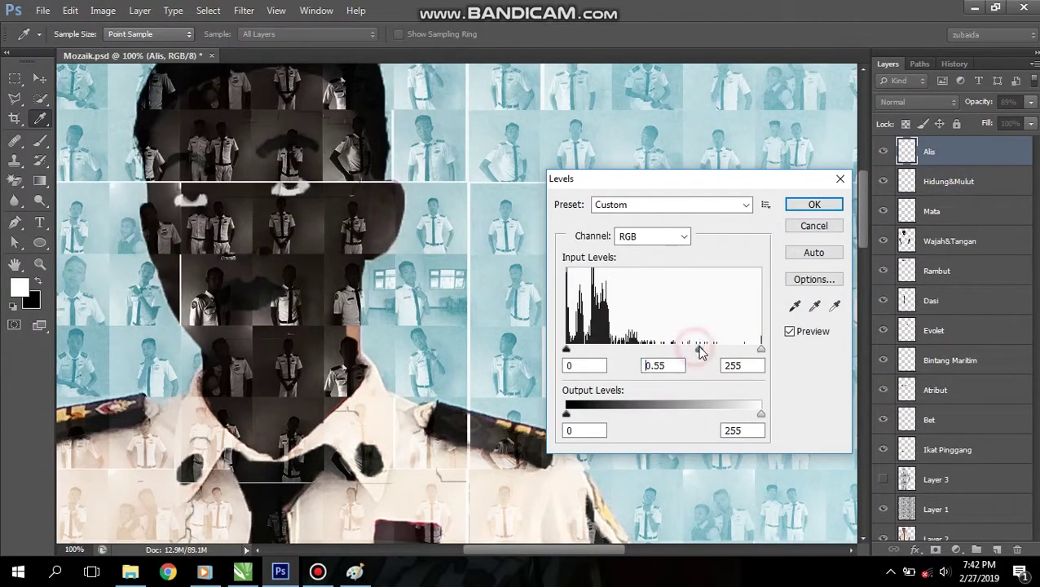
pyautogui.click(813, 205)
pyautogui.hotkey('ctrl', '0')
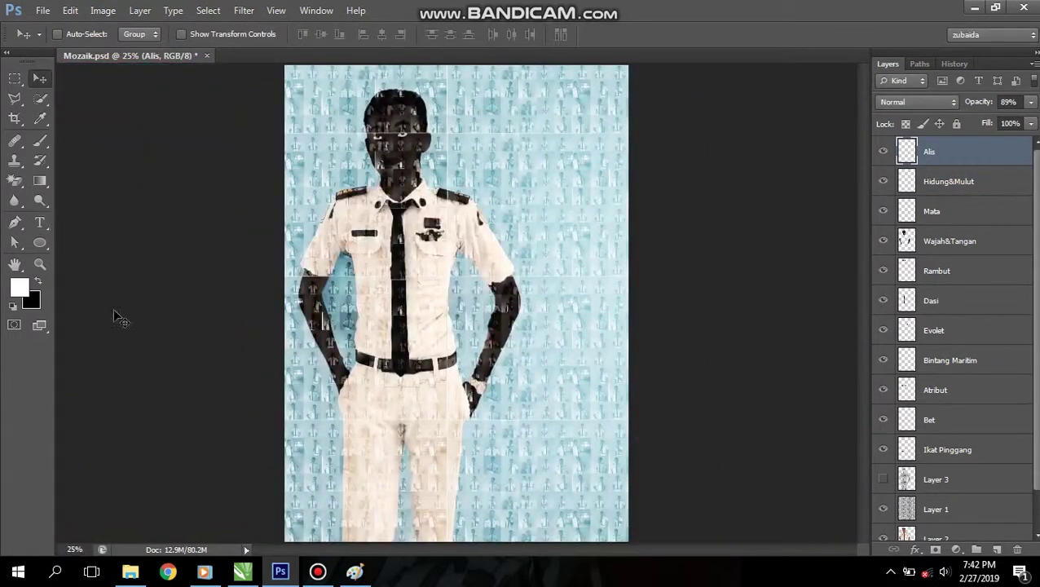
# Add the title text 'TARUNA TOMY' beside the head in Rosewood Std.
pyautogui.click(467, 123)
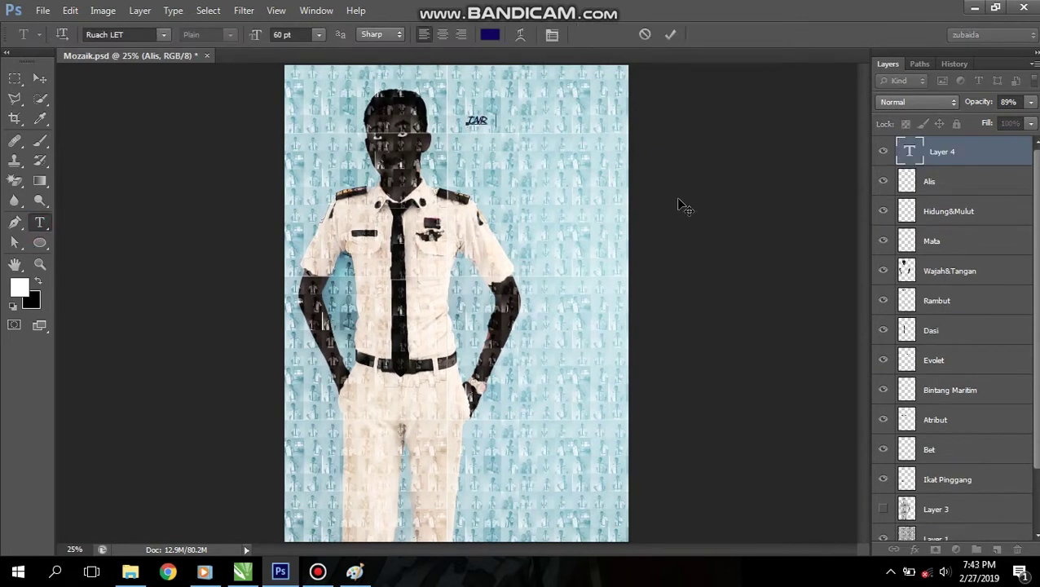
pyautogui.write('UNA TOMY')
pyautogui.click(164, 37)
pyautogui.click(304, 76)
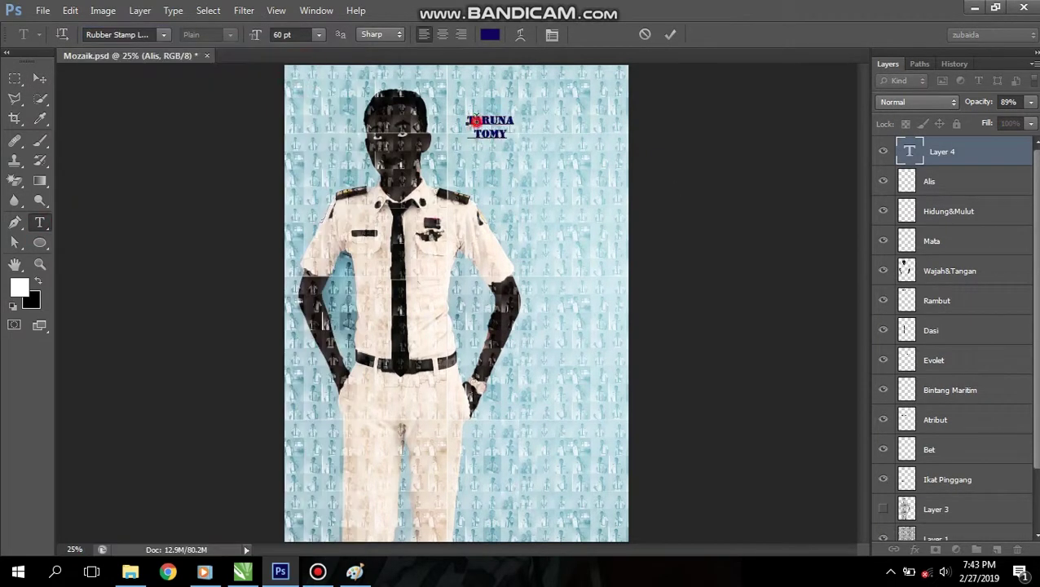
pyautogui.click(162, 41)
pyautogui.moveTo(349, 312)
pyautogui.mouseDown()
pyautogui.moveTo(349, 61)
pyautogui.moveTo(351, 195)
pyautogui.mouseUp()
pyautogui.click(294, 534)
pyautogui.click(163, 34)
pyautogui.press('Return')
pyautogui.click(163, 35)
pyautogui.moveTo(356, 220); pyautogui.dragTo(355, 388)
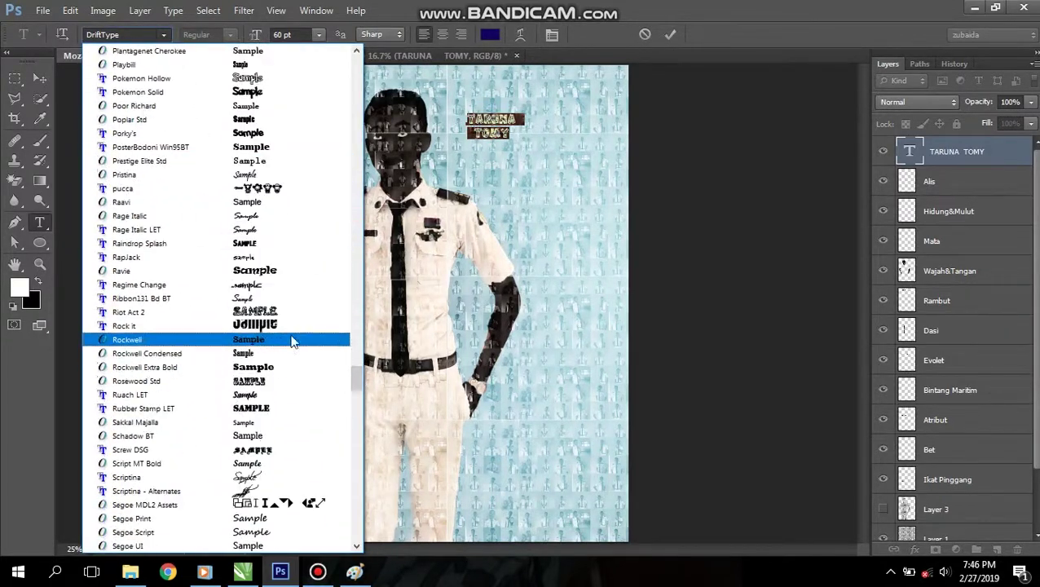
pyautogui.click(186, 381)
# Scale the title up to about 421% with Free Transform.
pyautogui.hotkey('ctrl', 't')
pyautogui.hotkey('ctrl', 't')
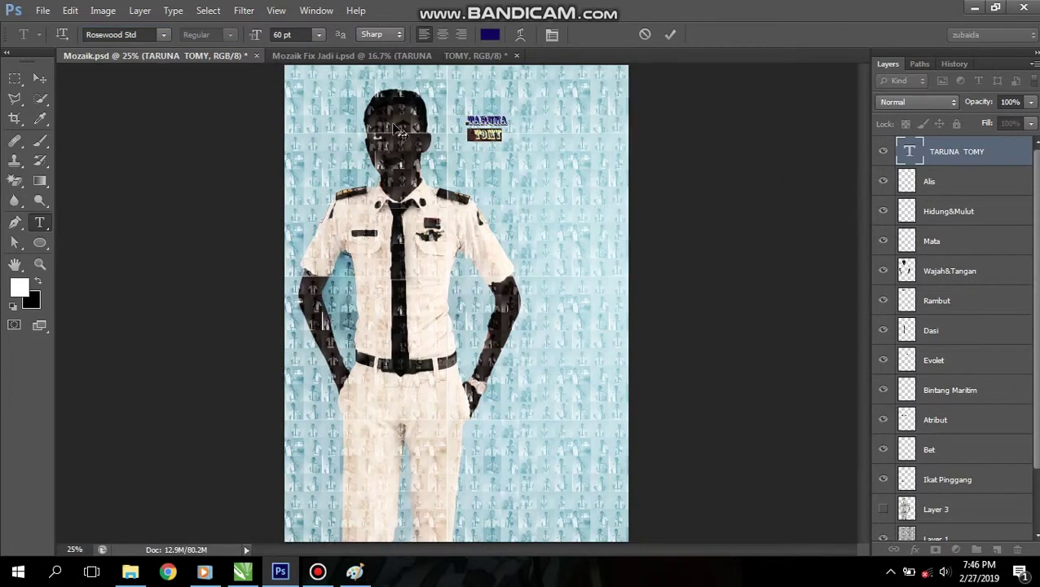
pyautogui.hotkey('ctrl', 'Return')
pyautogui.hotkey('ctrl', 't')
pyautogui.moveTo(509, 142)
pyautogui.mouseDown()
pyautogui.moveTo(569, 241)
pyautogui.moveTo(611, 257)
pyautogui.mouseUp()
pyautogui.moveTo(583, 200); pyautogui.dragTo(591, 216)
pyautogui.moveTo(610, 256); pyautogui.dragTo(623, 237)
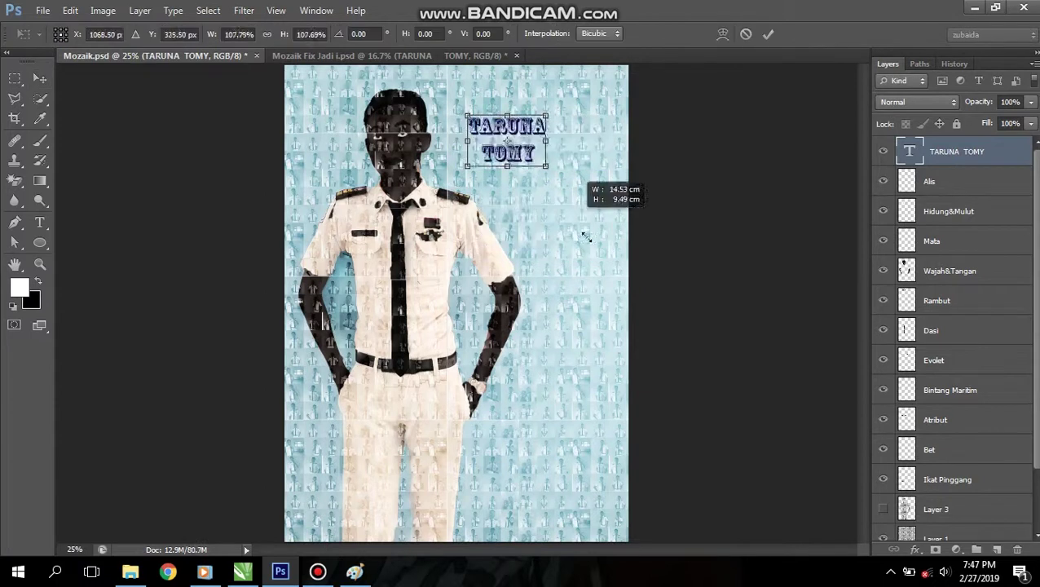
pyautogui.press('Return')
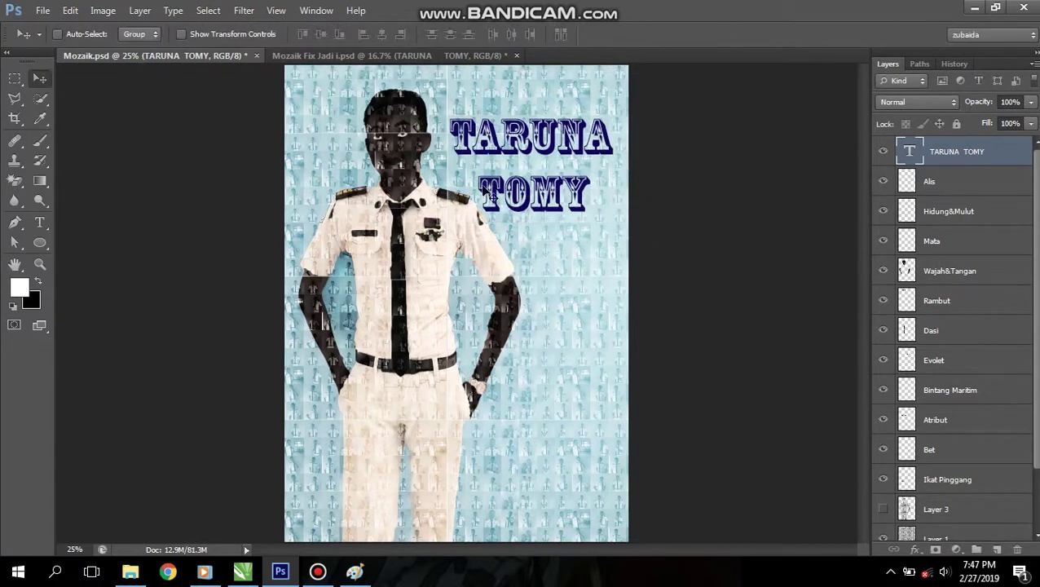
# Set the title's font size to 263.74 pt and move it about 35 px lower.
pyautogui.press('t')
pyautogui.click(537, 187)
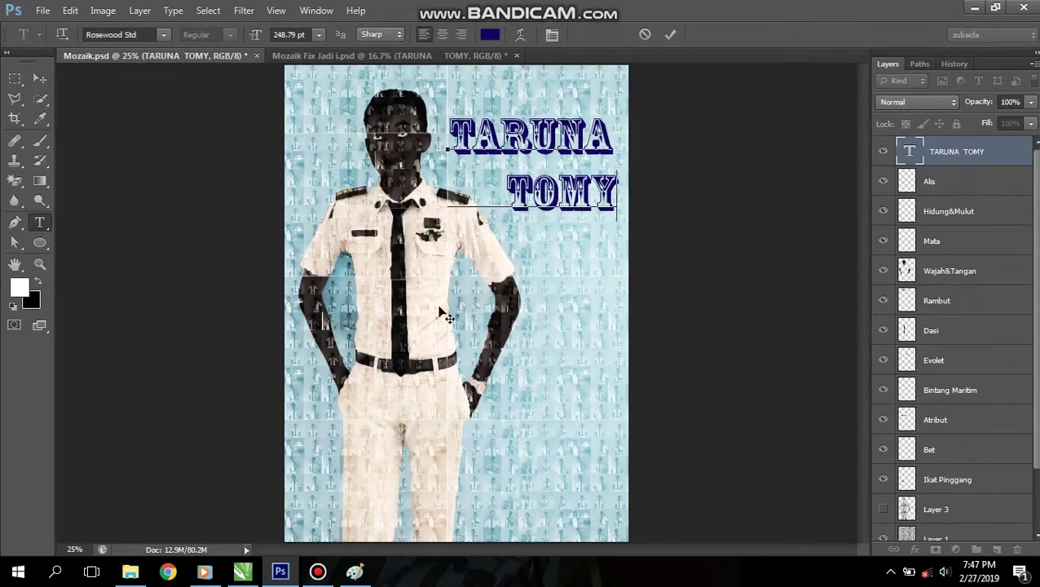
pyautogui.hotkey('ctrl', 'Return')
pyautogui.press('Return')
pyautogui.click(536, 197)
pyautogui.click(953, 154)
pyautogui.click(40, 78)
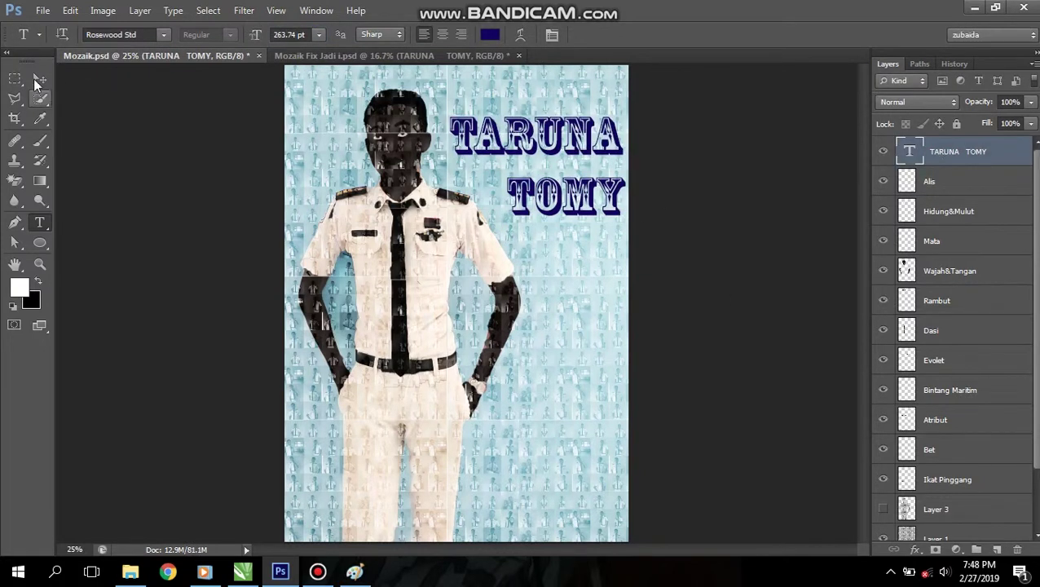
pyautogui.moveTo(530, 135); pyautogui.dragTo(528, 162)
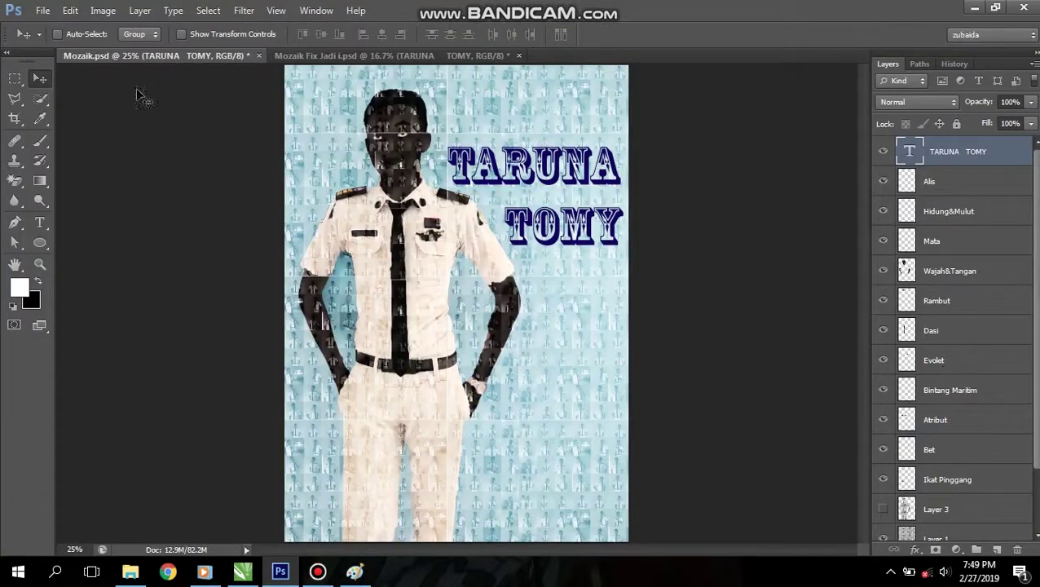
# Save the work as MozaikFix SUDAH JADI.psd.
pyautogui.click(43, 10)
pyautogui.click(82, 195)
pyautogui.press('Right')
pyautogui.write('Fix SUDAH JADI')
pyautogui.click(708, 344)
# Save a JPEG copy as MozaikFix SUDAH JADI.jpg.
pyautogui.click(43, 9)
pyautogui.click(81, 197)
pyautogui.click(521, 235)
pyautogui.click(1023, 8)
pyautogui.click(580, 218)
pyautogui.click(42, 9)
pyautogui.click(84, 195)
pyautogui.click(696, 365)
pyautogui.click(505, 440)
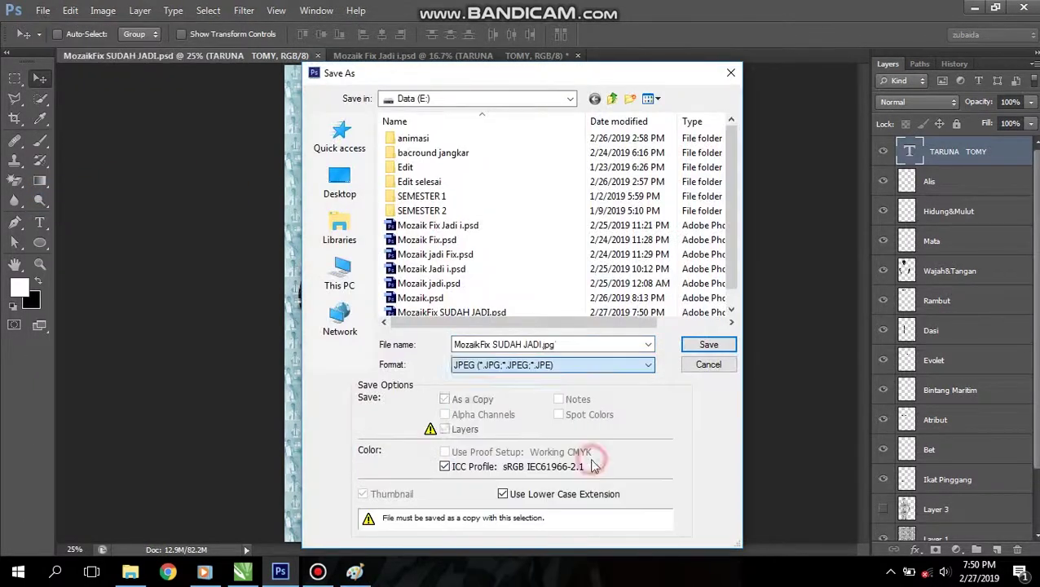
pyautogui.click(706, 344)
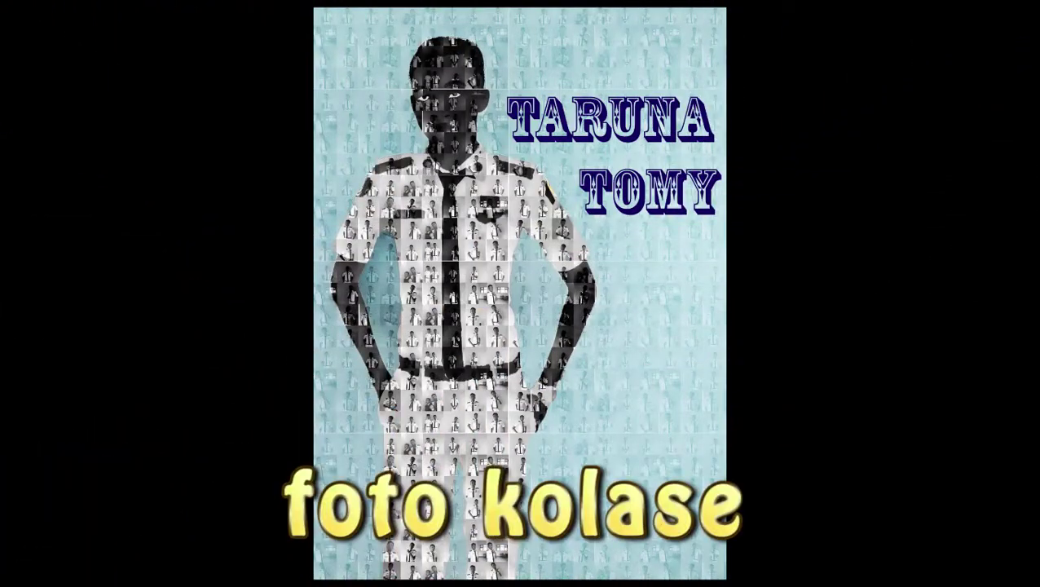